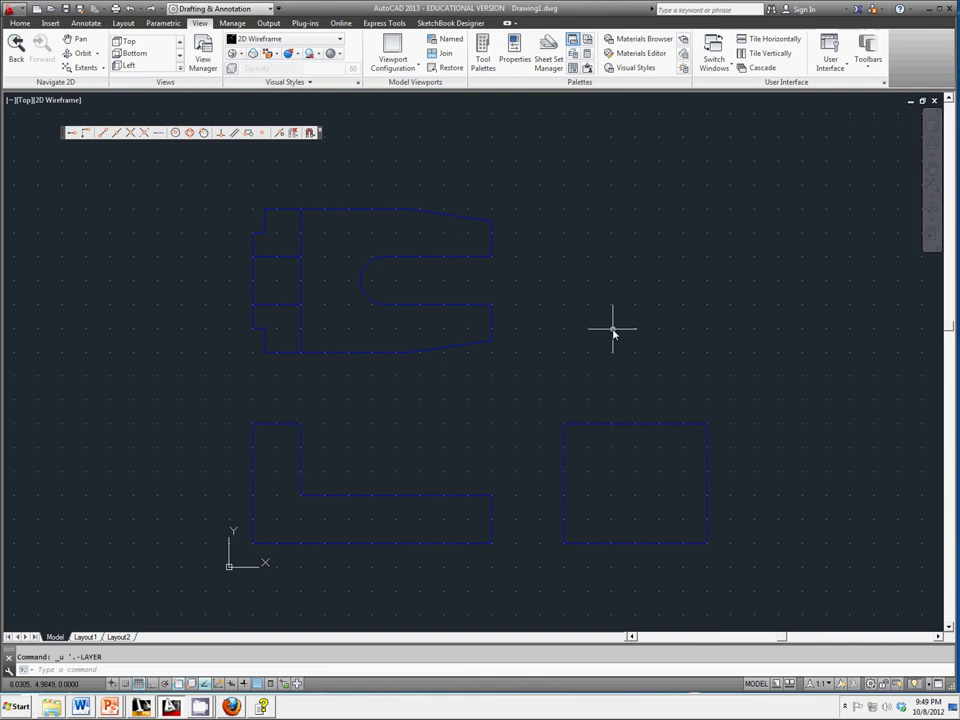
Keep the Object layer on, turn on the Construction layer and make it the current layer.
{"action": "left_click", "coordinate": [20, 23]}
{"action": "left_click", "coordinate": [355, 67]}
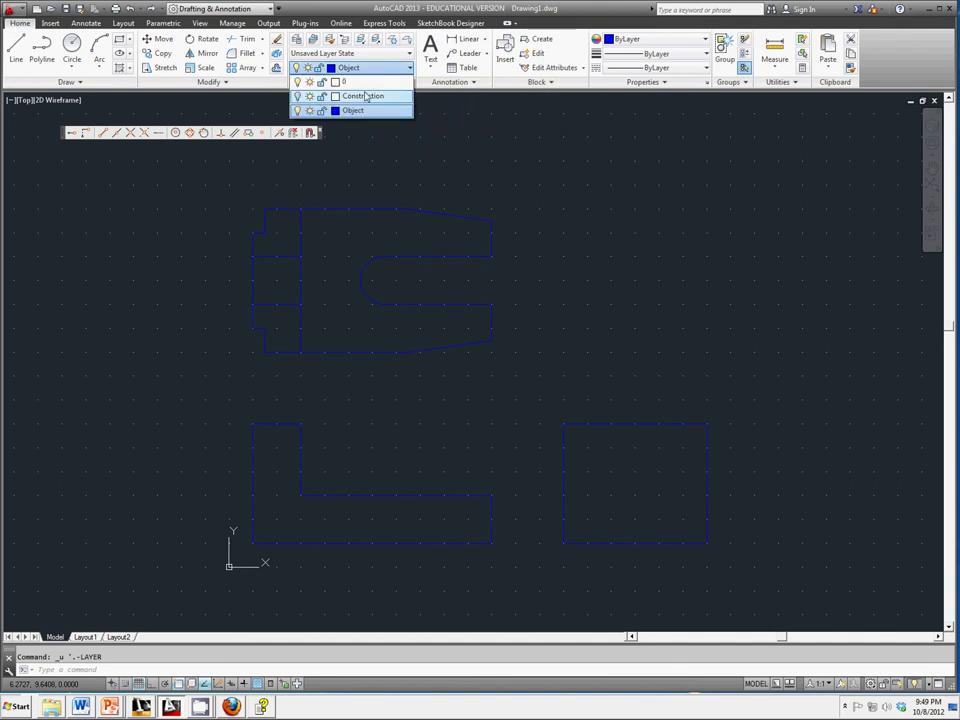
{"action": "left_click", "coordinate": [298, 107]}
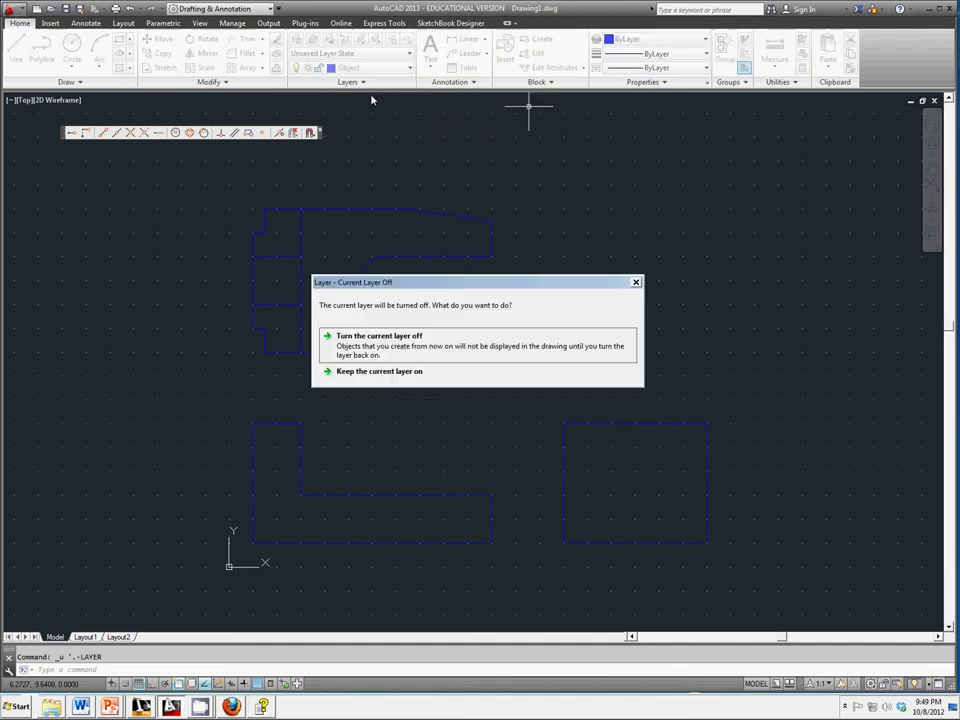
{"action": "left_click", "coordinate": [406, 372]}
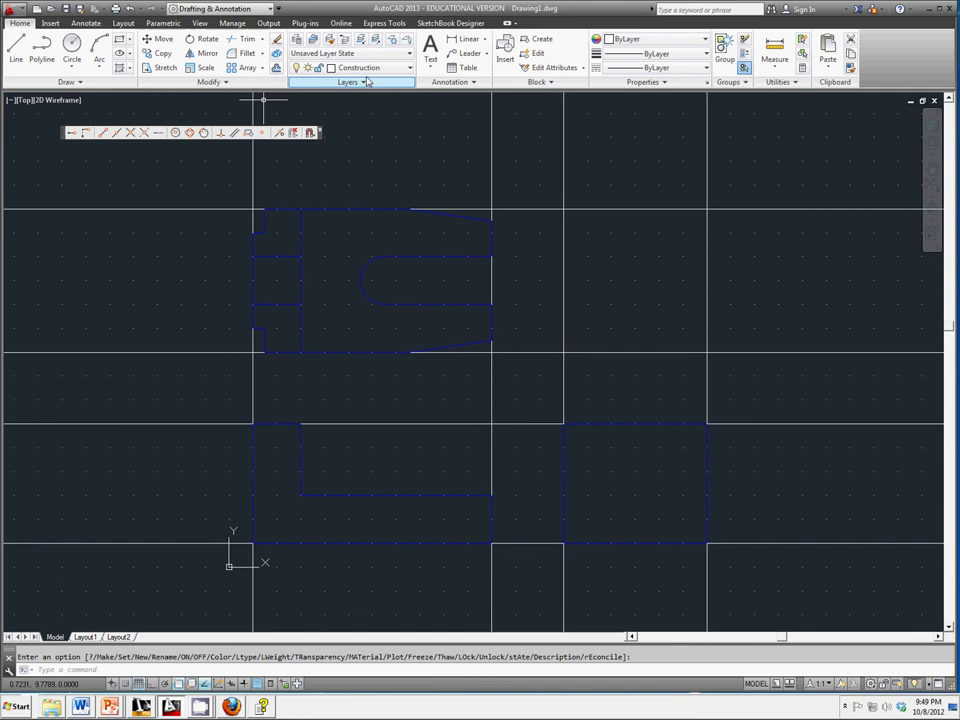
Draw a 45-degree mitre line above the side view, between the opposite corners of the square formed by the construction lines.
{"action": "left_click", "coordinate": [17, 50]}
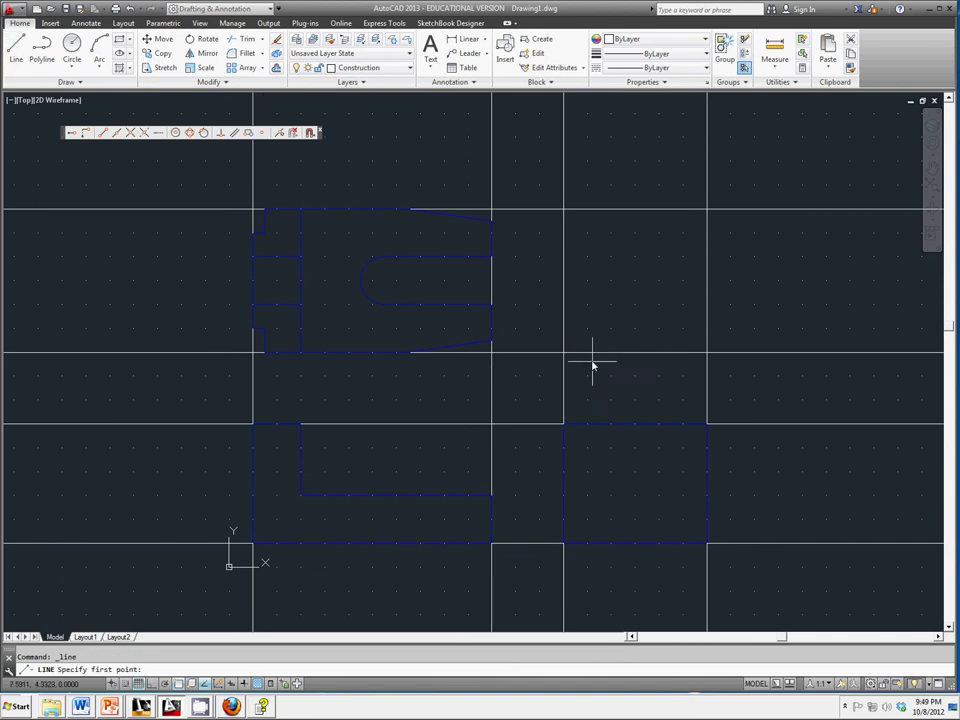
{"action": "left_click", "coordinate": [564, 353]}
{"action": "left_click", "coordinate": [706, 211]}
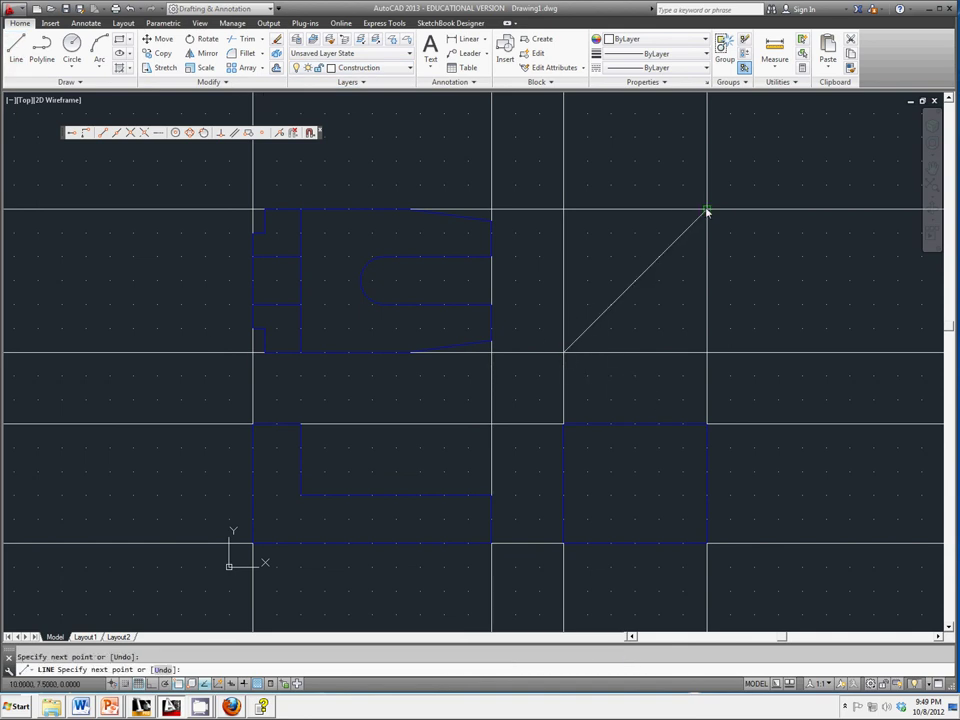
{"action": "right_click", "coordinate": [672, 270]}
{"action": "left_click", "coordinate": [684, 275]}
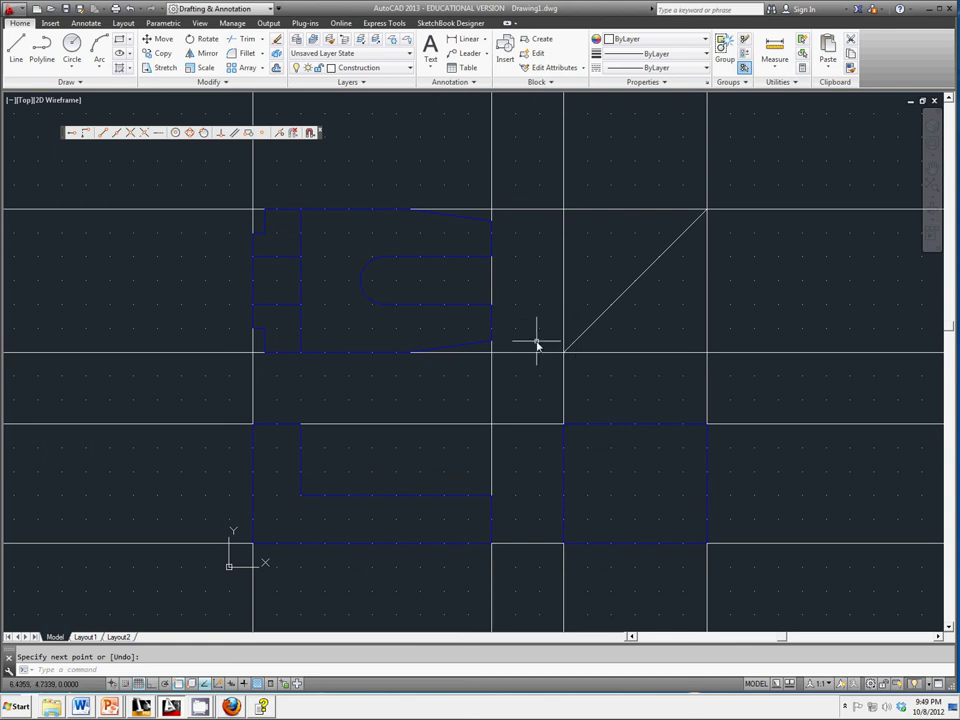
{"action": "left_click", "coordinate": [369, 295]}
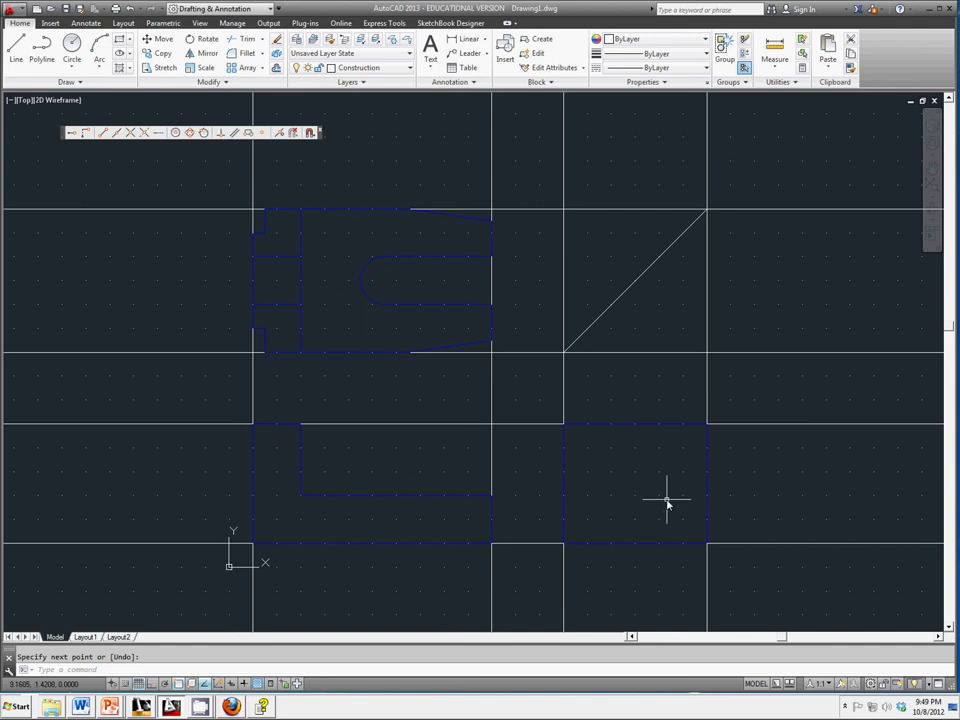
Draw six horizontal construction lines through the top view's notch corners, slot edges and tapered end corners.
{"action": "left_click", "coordinate": [66, 82]}
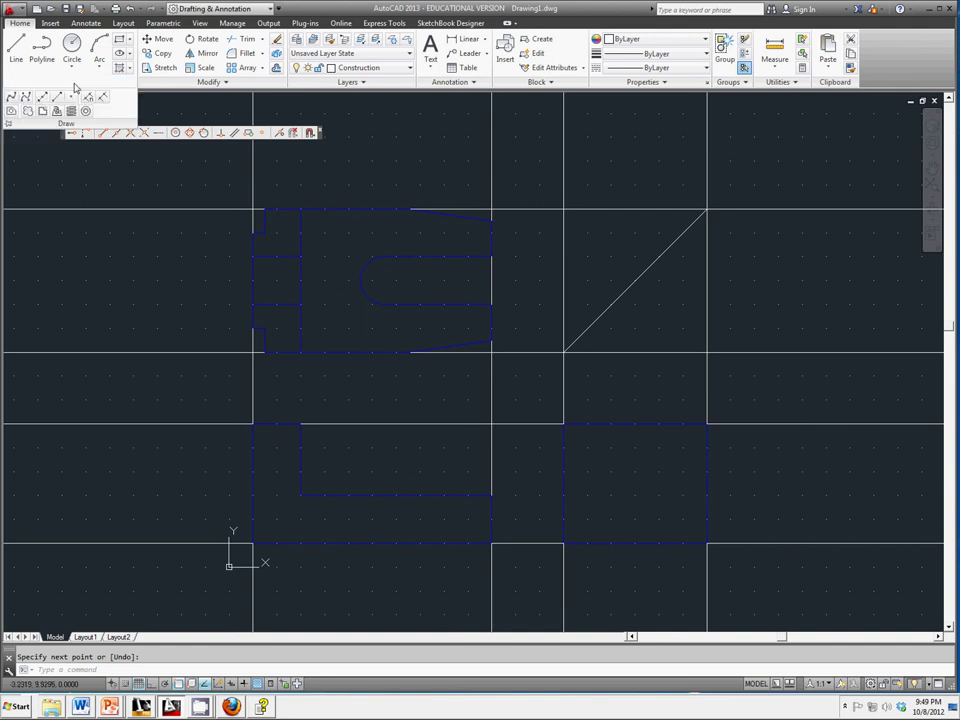
{"action": "left_click", "coordinate": [44, 111]}
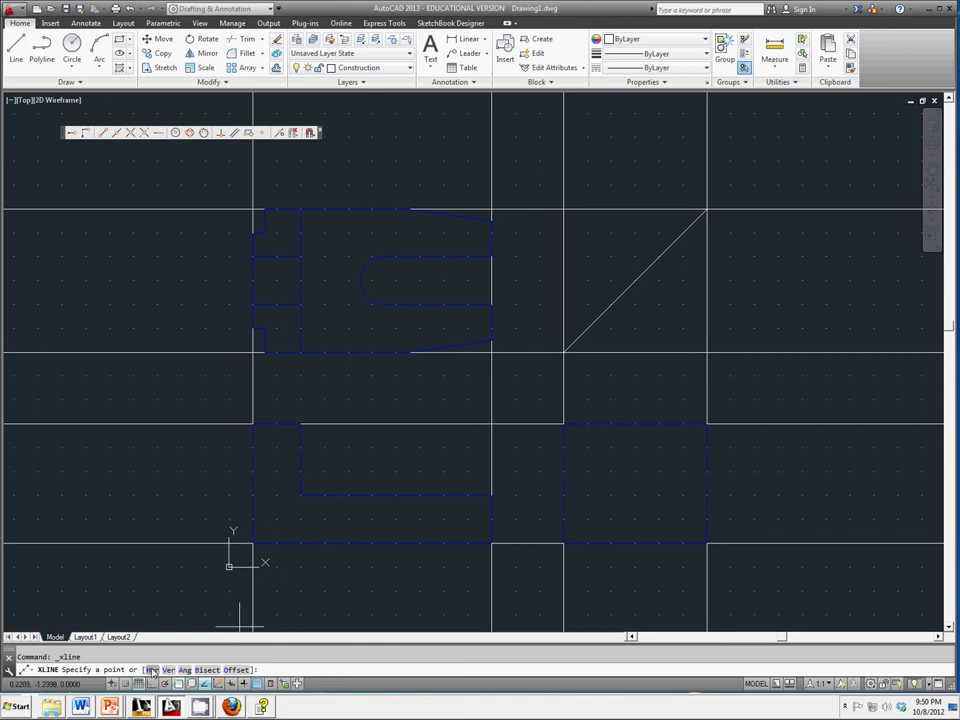
{"action": "type", "text": "h"}
{"action": "key", "text": "Return"}
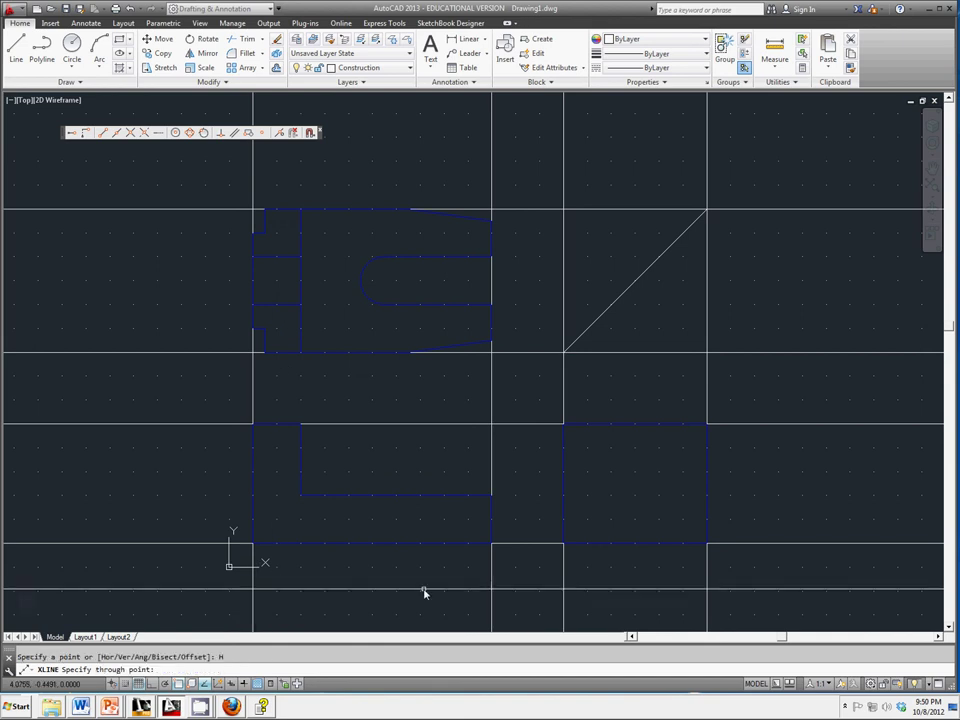
{"action": "left_click", "coordinate": [492, 343]}
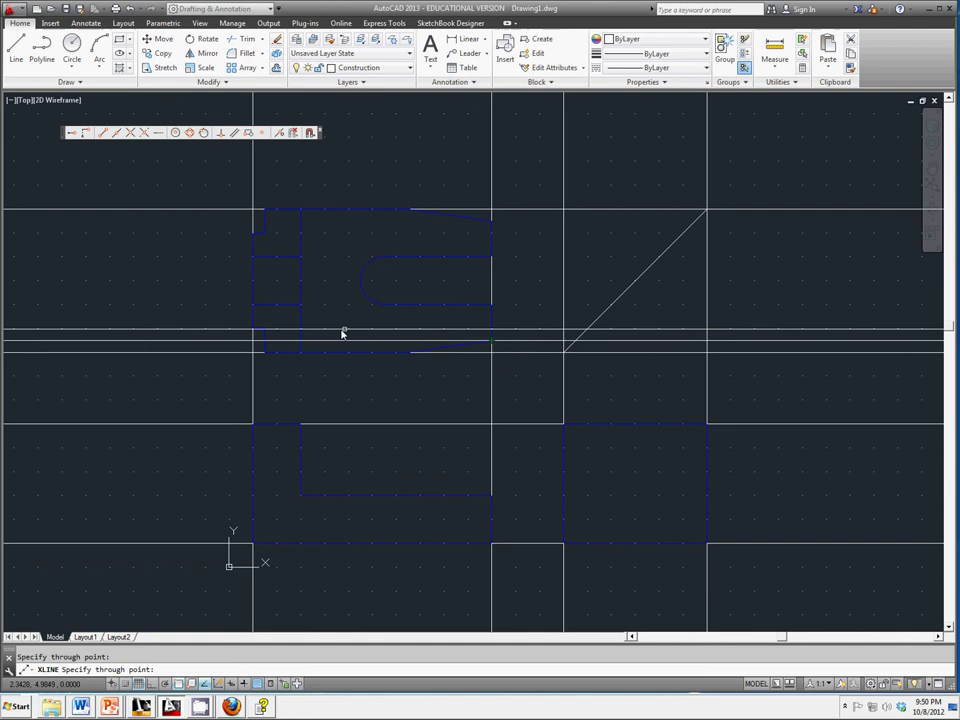
{"action": "left_click", "coordinate": [267, 331]}
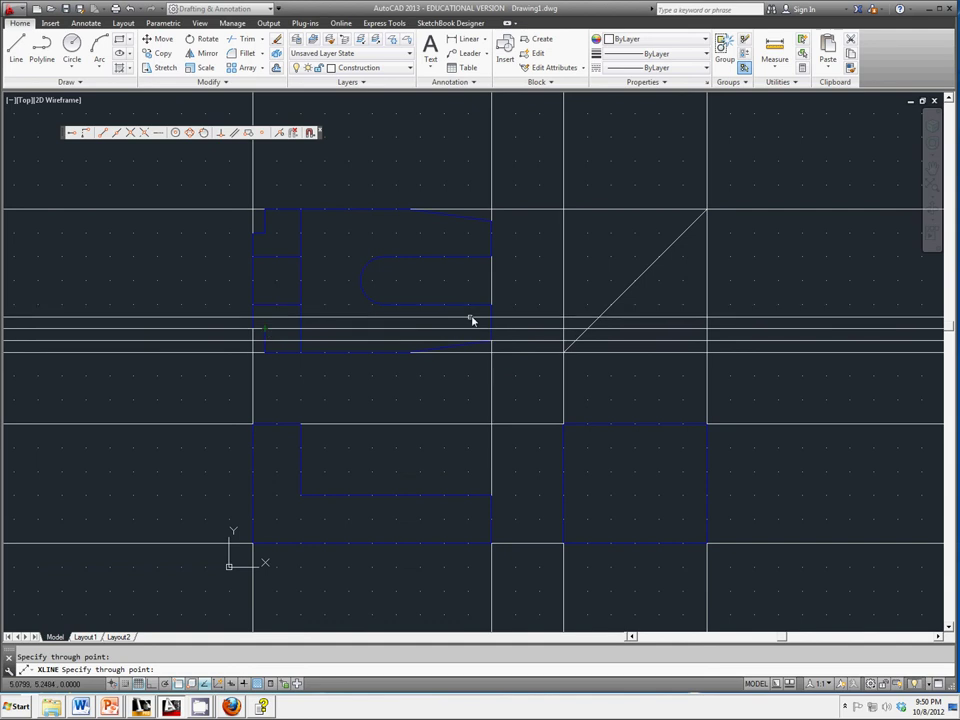
{"action": "left_click", "coordinate": [492, 305]}
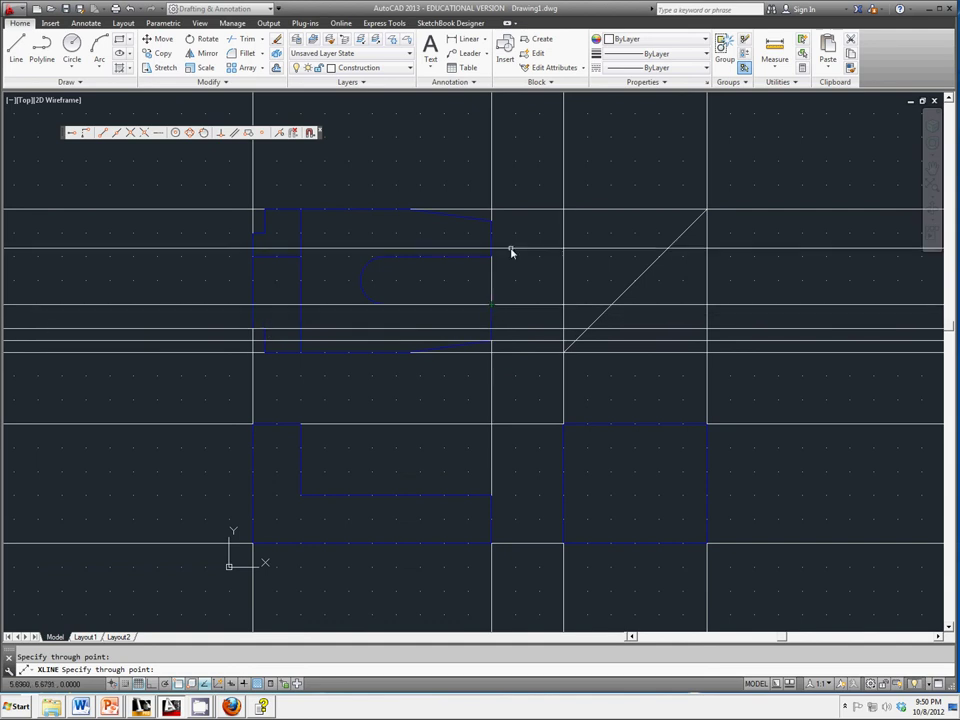
{"action": "left_click", "coordinate": [491, 257]}
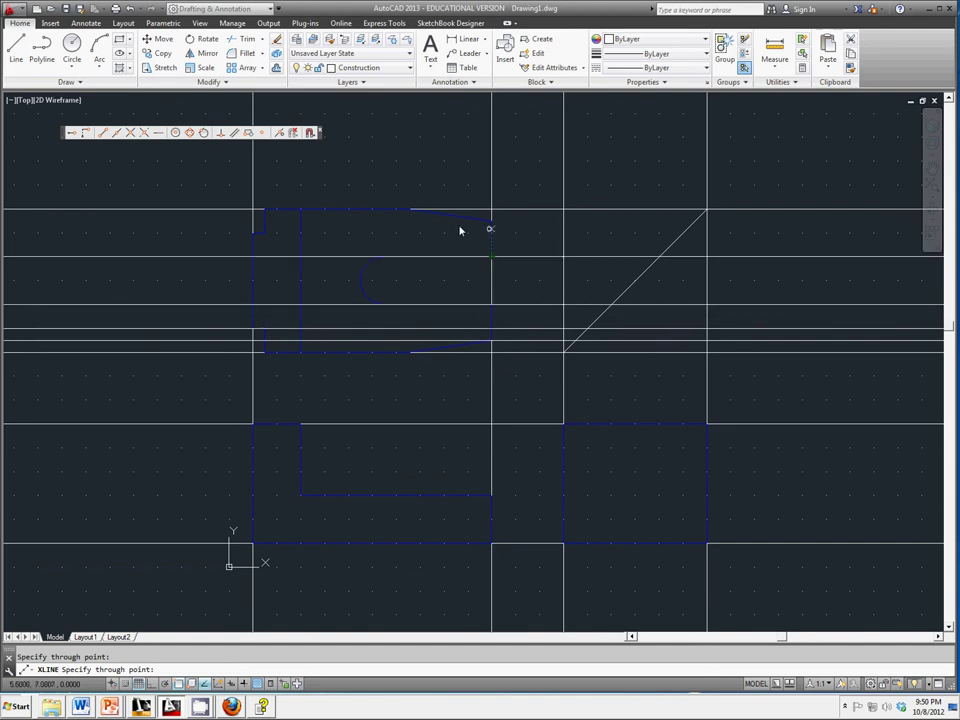
{"action": "left_click", "coordinate": [266, 234]}
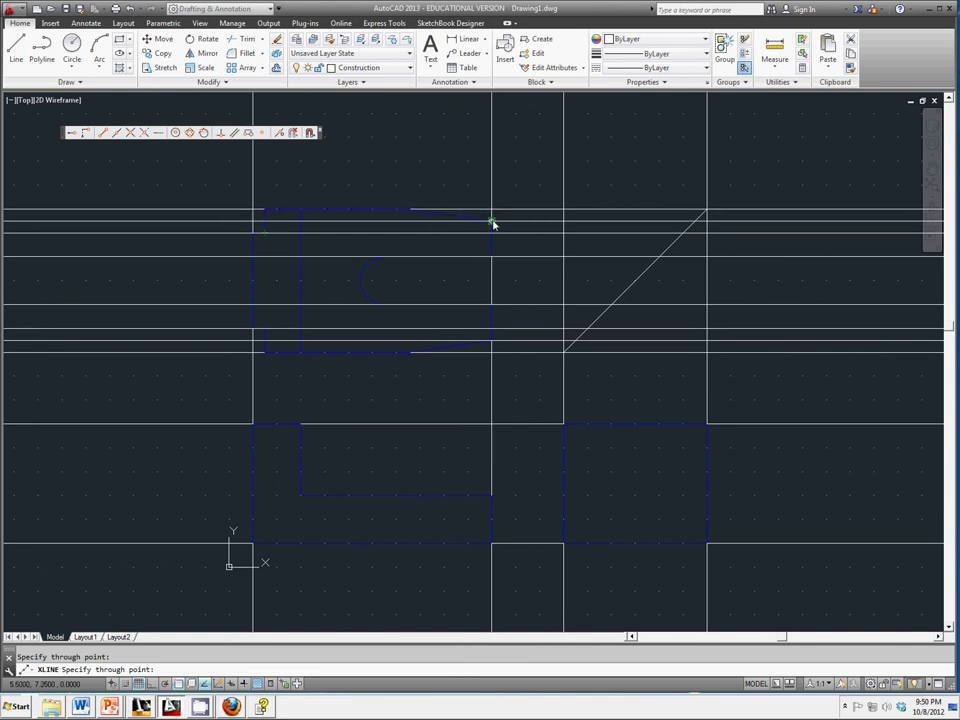
{"action": "key", "text": "Escape"}
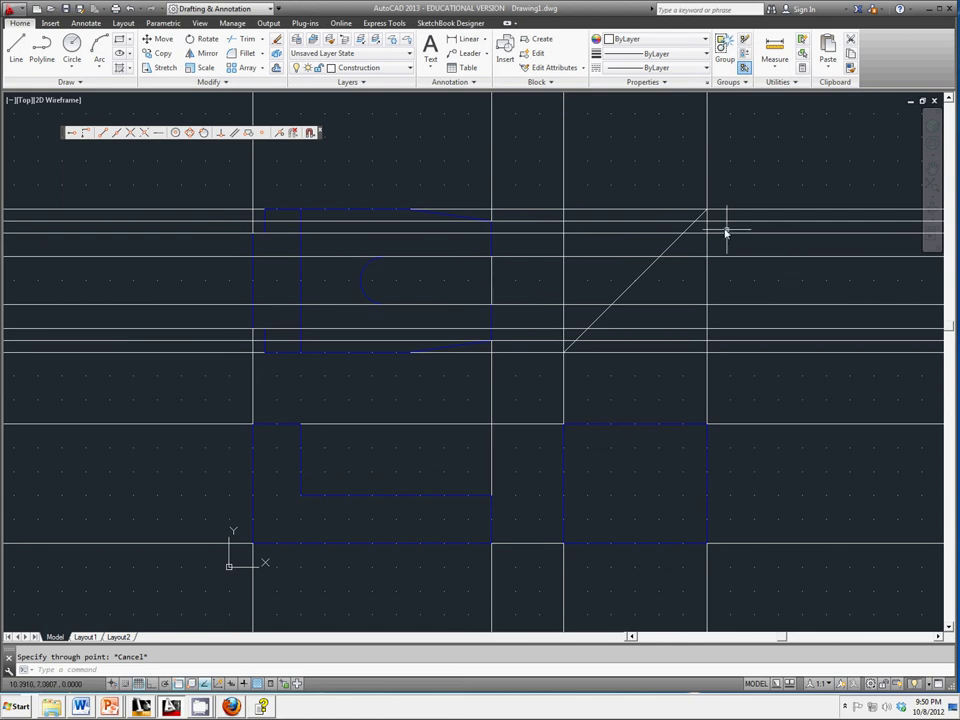
Trim the six new horizontal construction lines between the mitre line and the side view's far vertical construction line.
{"action": "left_click", "coordinate": [247, 40]}
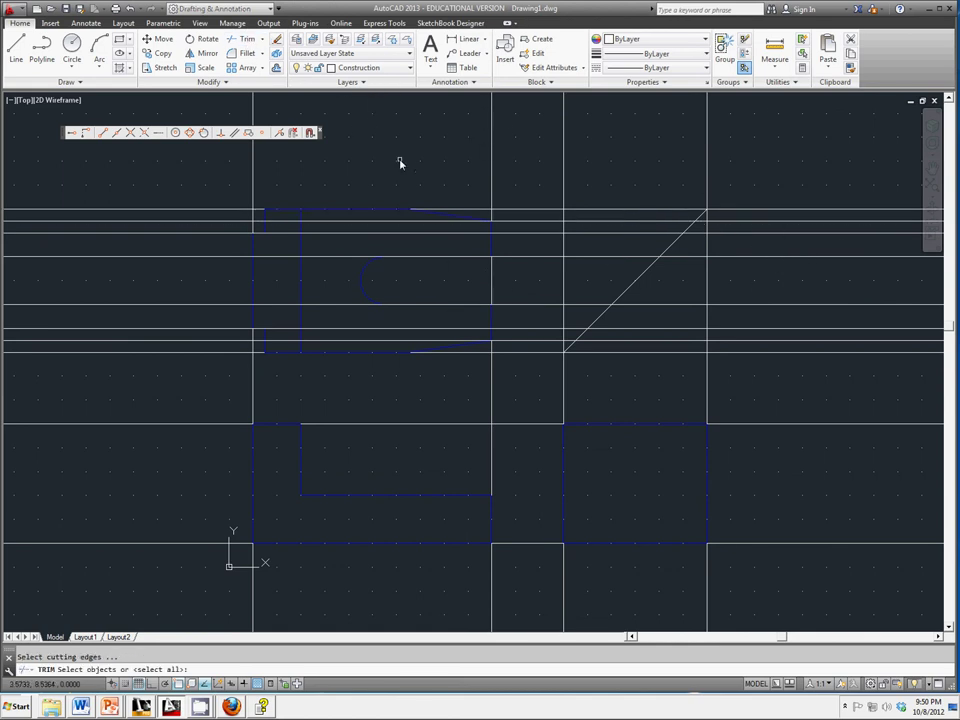
{"action": "key", "text": "Return"}
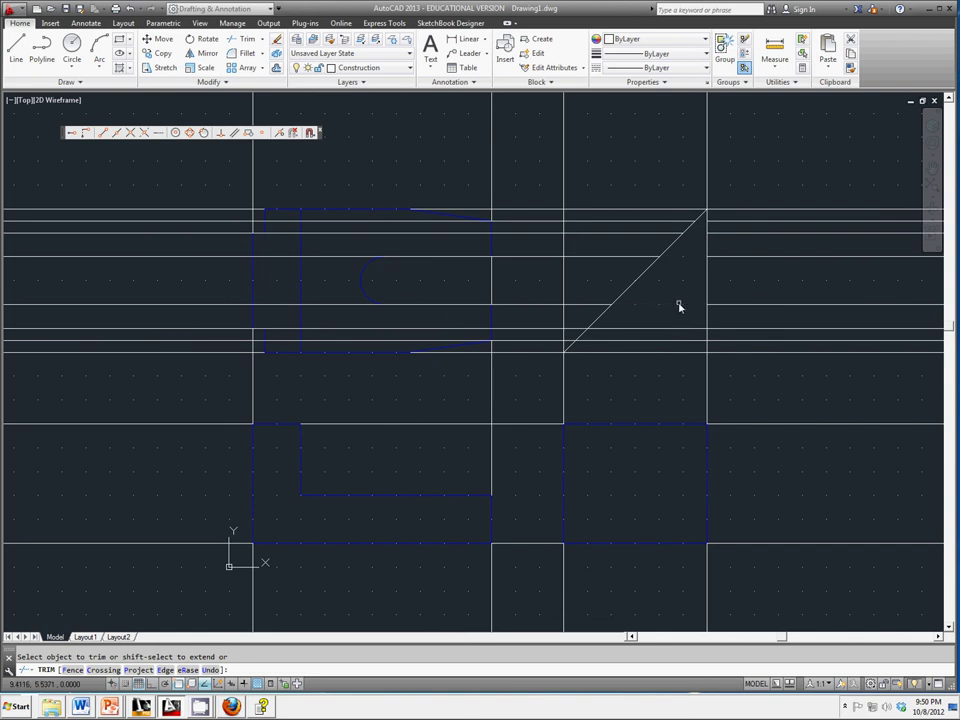
{"action": "left_click", "coordinate": [675, 330]}
{"action": "key", "text": "Escape"}
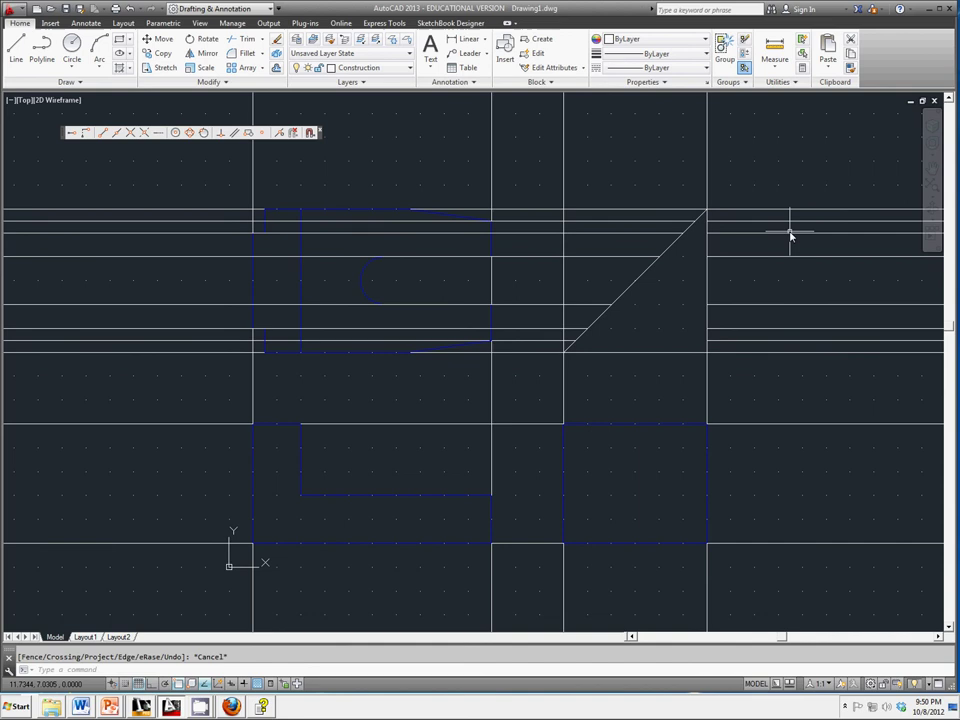
Erase the six leftover horizontal line pieces beyond the side view's far vertical construction line.
{"action": "left_click", "coordinate": [764, 217]}
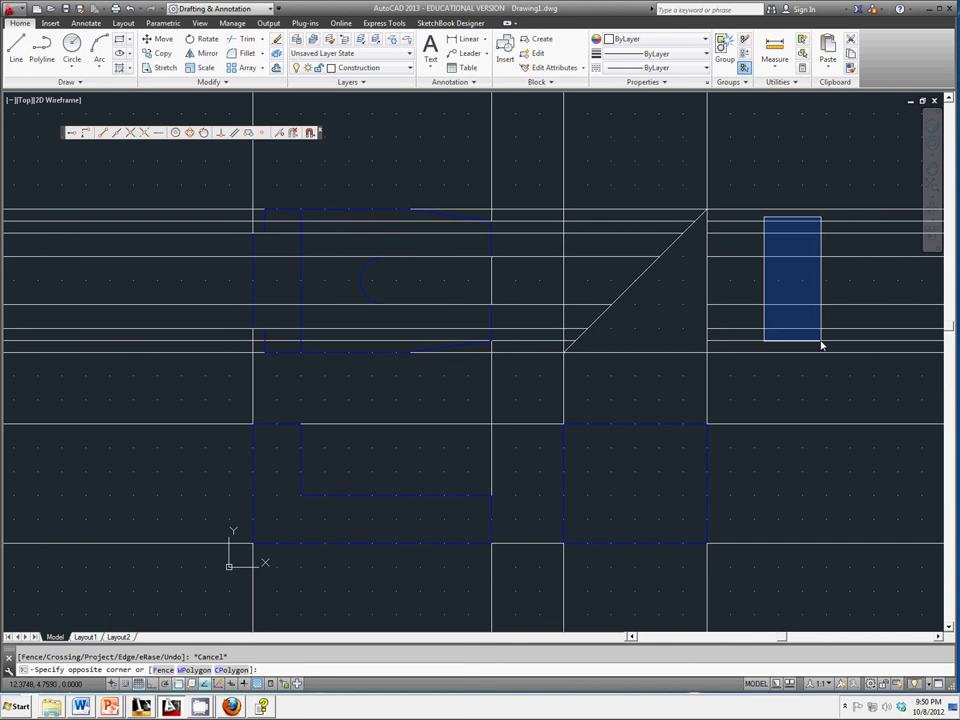
{"action": "left_click", "coordinate": [744, 349]}
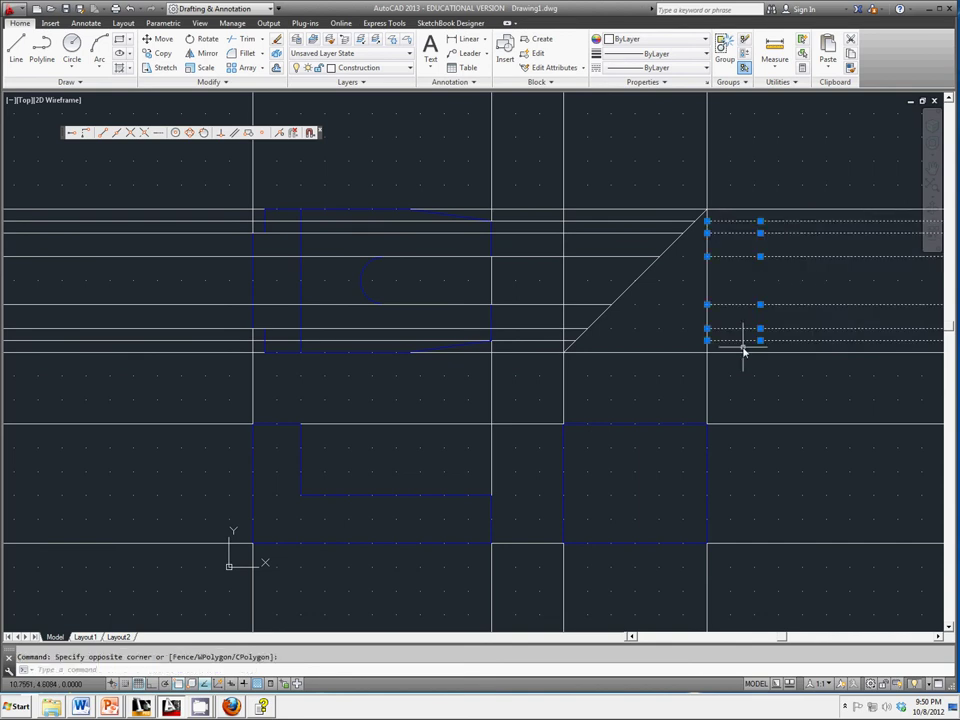
{"action": "key", "text": "Delete"}
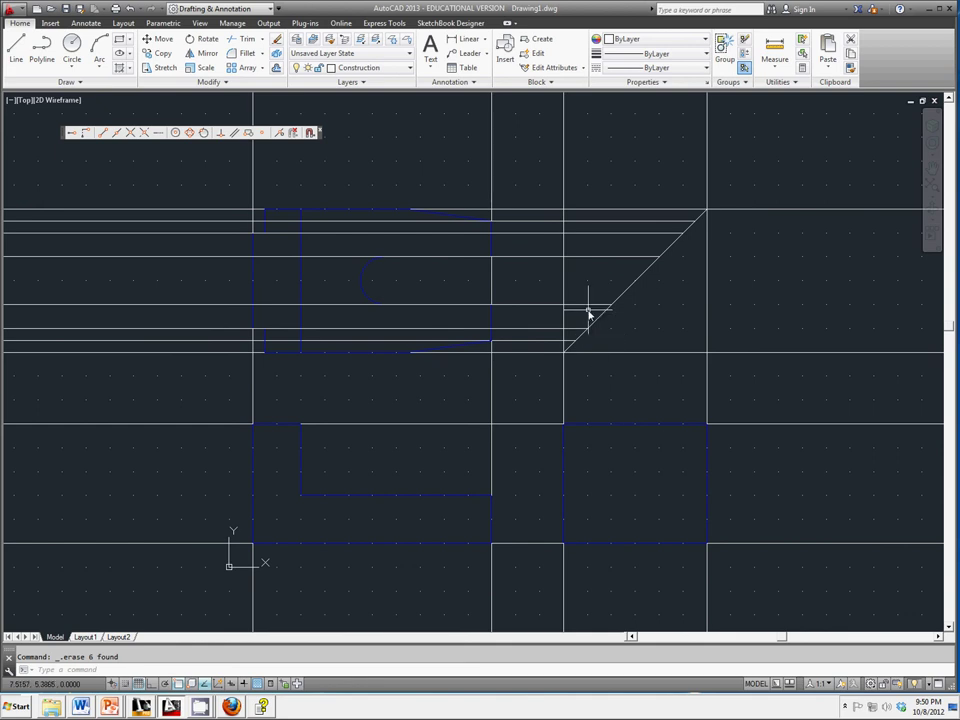
Draw six vertical construction lines through the points where the projected horizontal lines meet the mitre line.
{"action": "left_click", "coordinate": [66, 82]}
{"action": "left_click", "coordinate": [57, 98]}
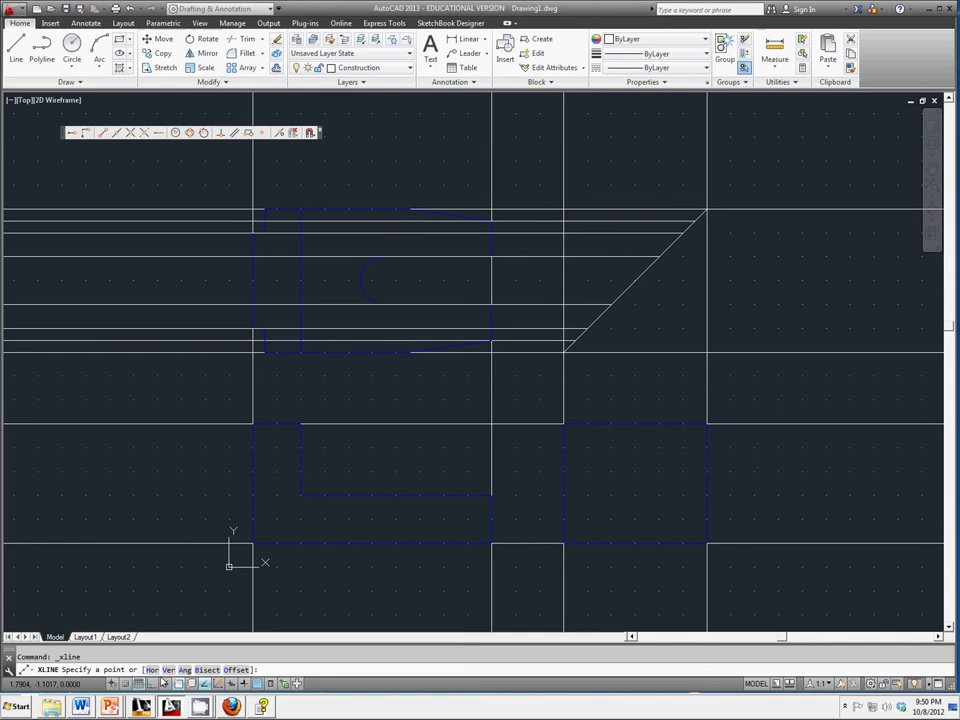
{"action": "left_click", "coordinate": [169, 669]}
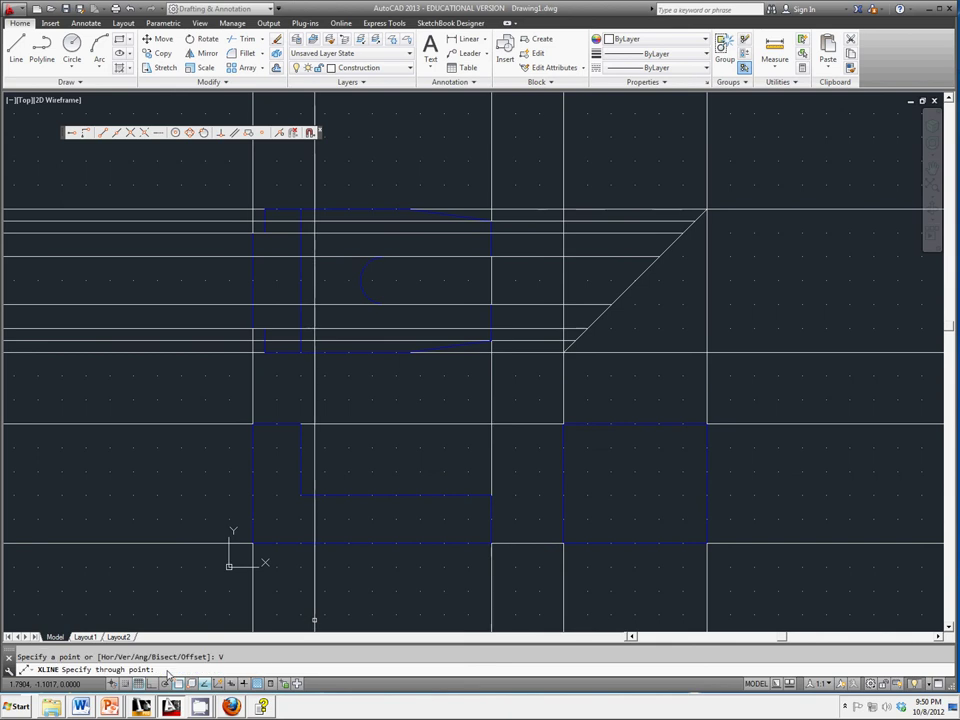
{"action": "left_click", "coordinate": [576, 343]}
{"action": "left_click", "coordinate": [587, 329]}
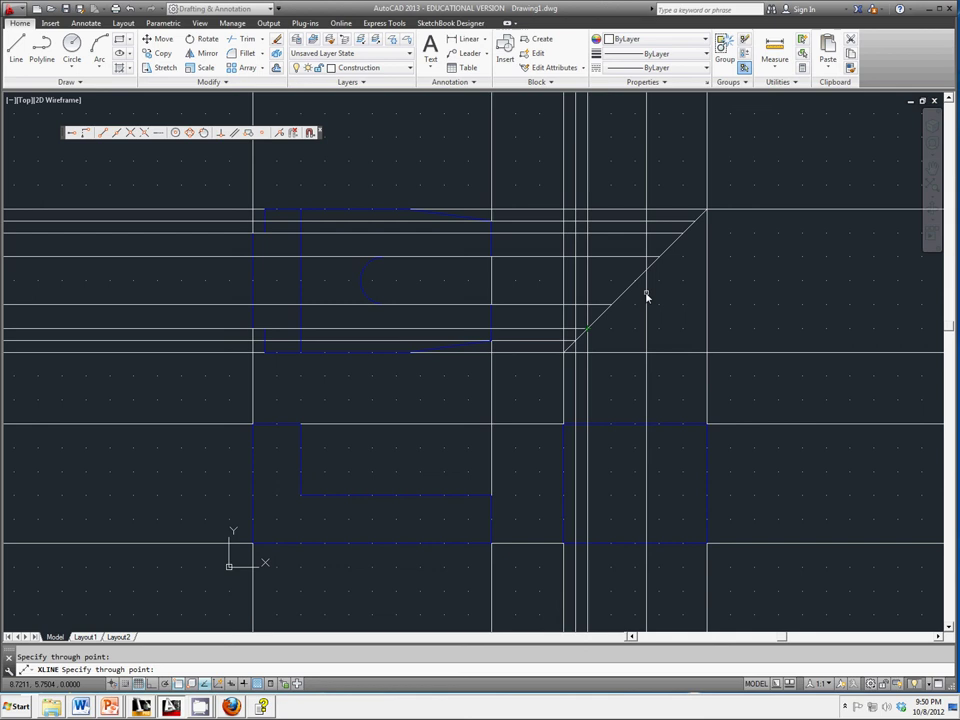
{"action": "left_click", "coordinate": [611, 307]}
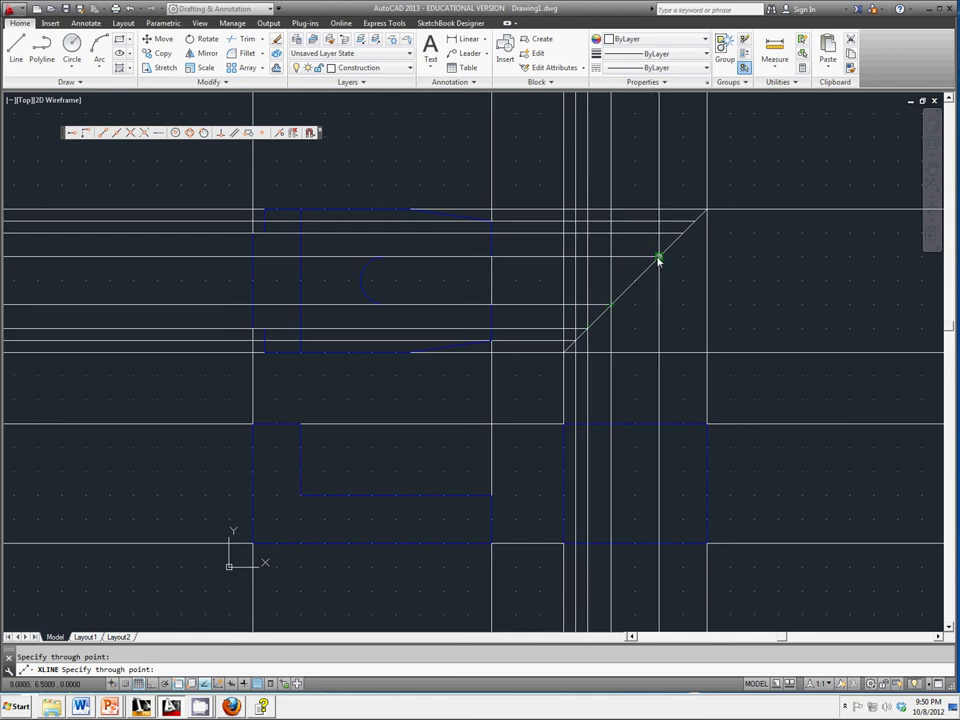
{"action": "left_click", "coordinate": [658, 258]}
{"action": "left_click", "coordinate": [684, 236]}
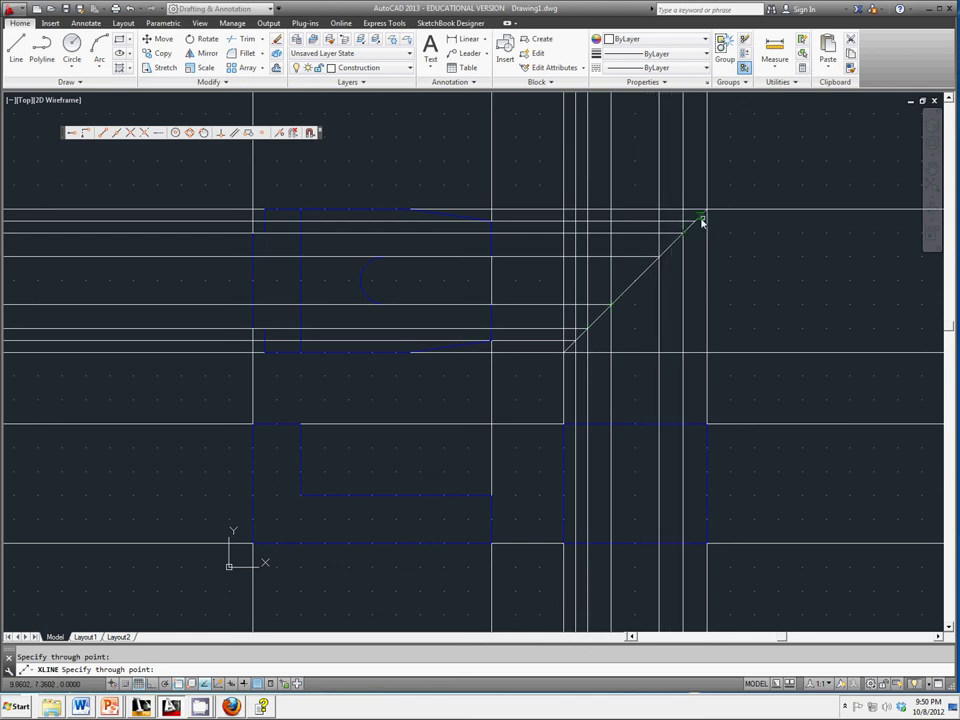
{"action": "left_click", "coordinate": [695, 224]}
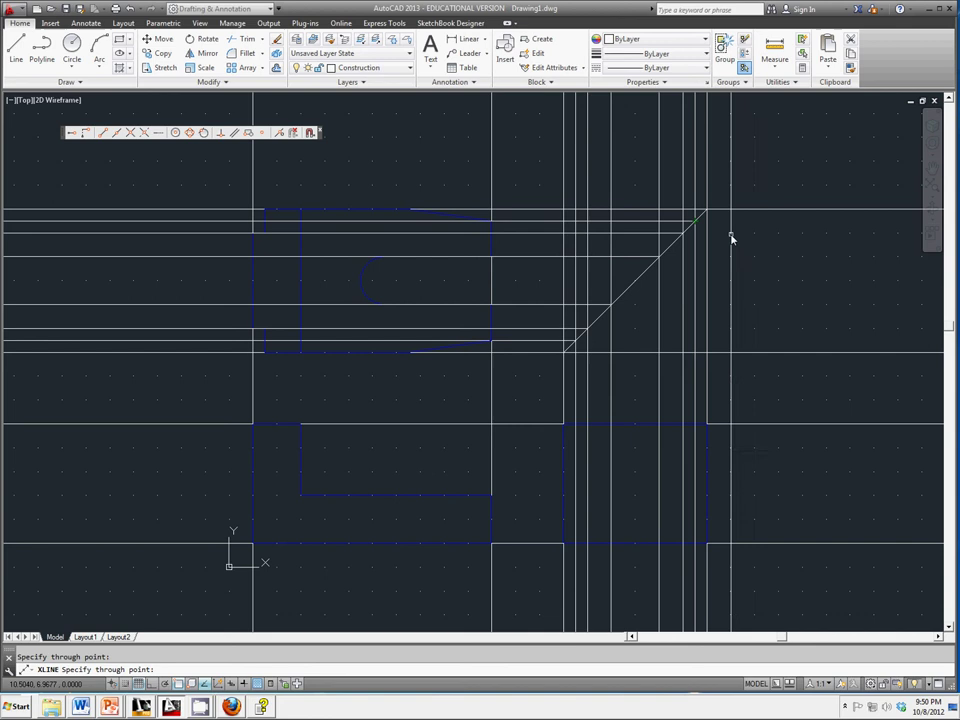
{"action": "key", "text": "Escape"}
{"action": "left_click", "coordinate": [589, 205]}
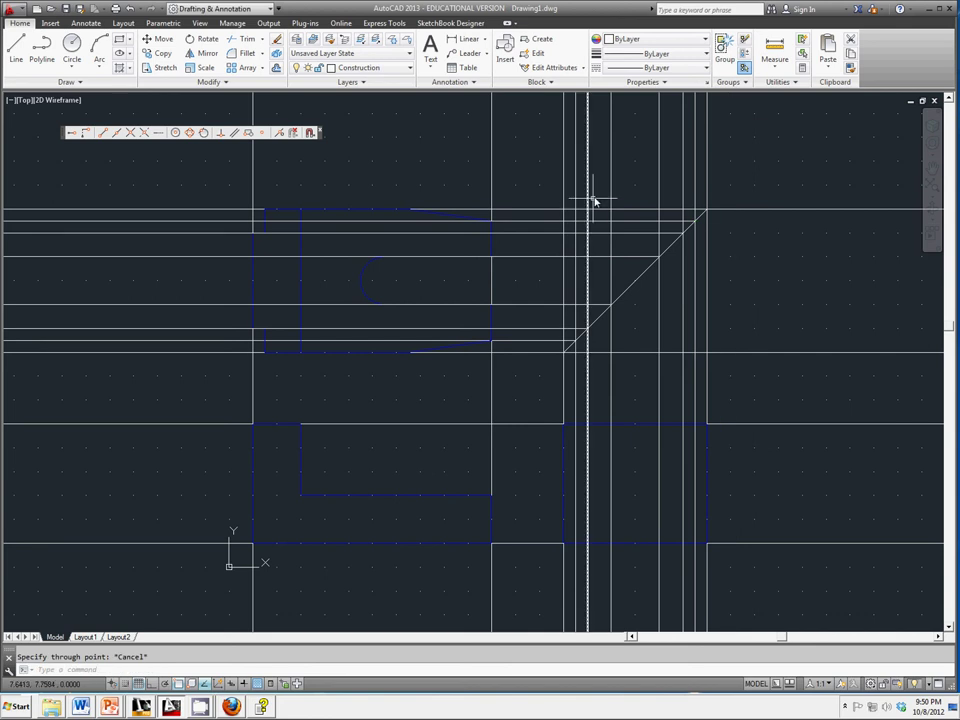
{"action": "key", "text": "Escape"}
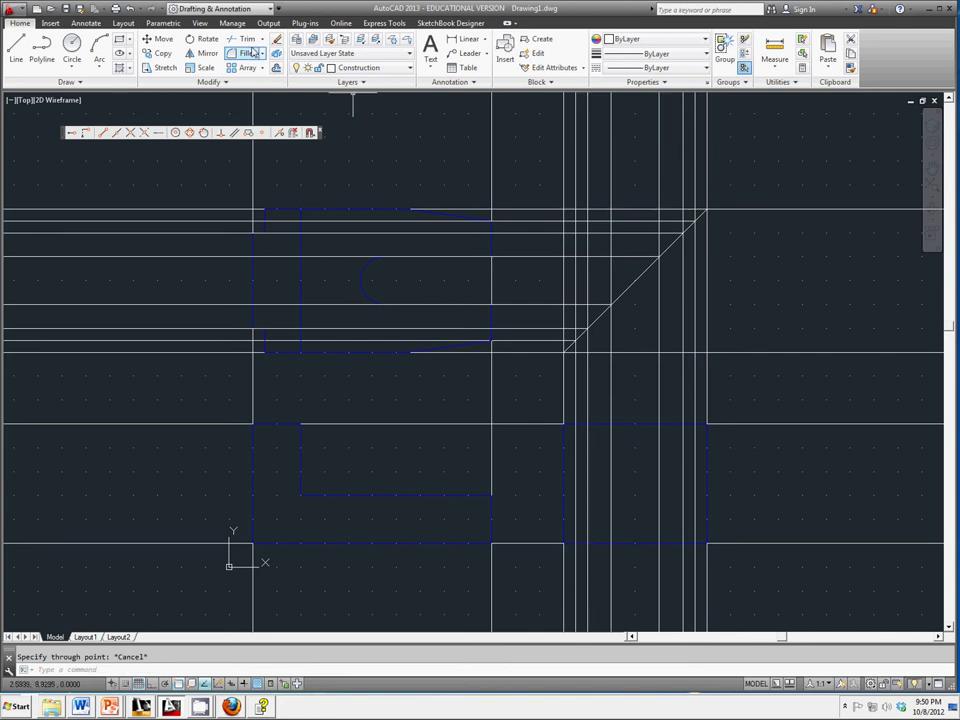
Trim the segments of the six vertical construction lines directly above the mitre line.
{"action": "left_click", "coordinate": [246, 40]}
{"action": "key", "text": "Return"}
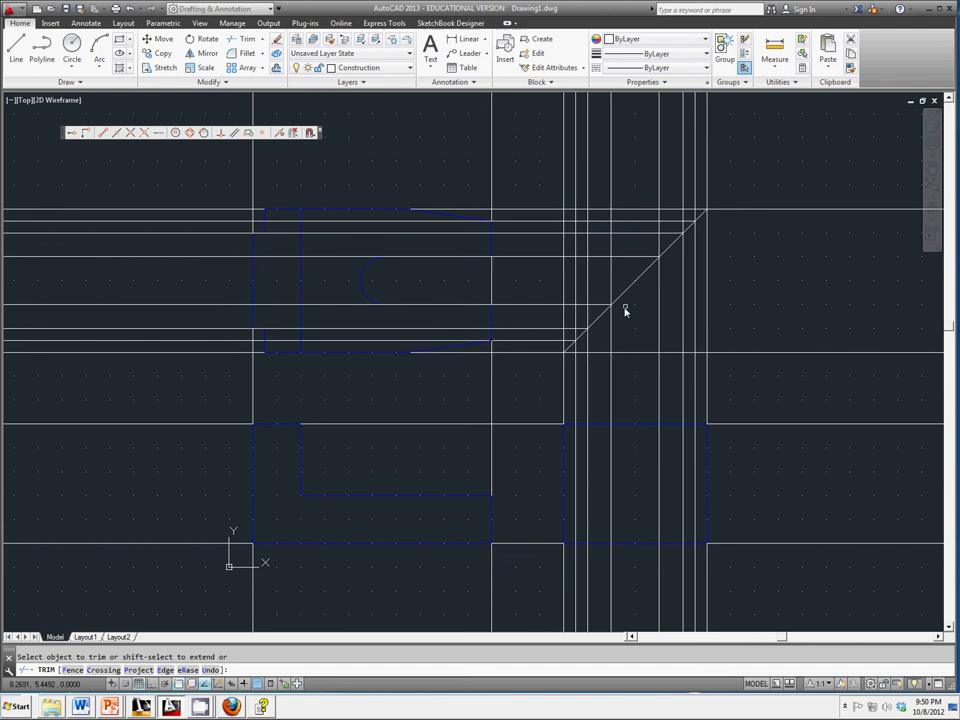
{"action": "left_click", "coordinate": [576, 336]}
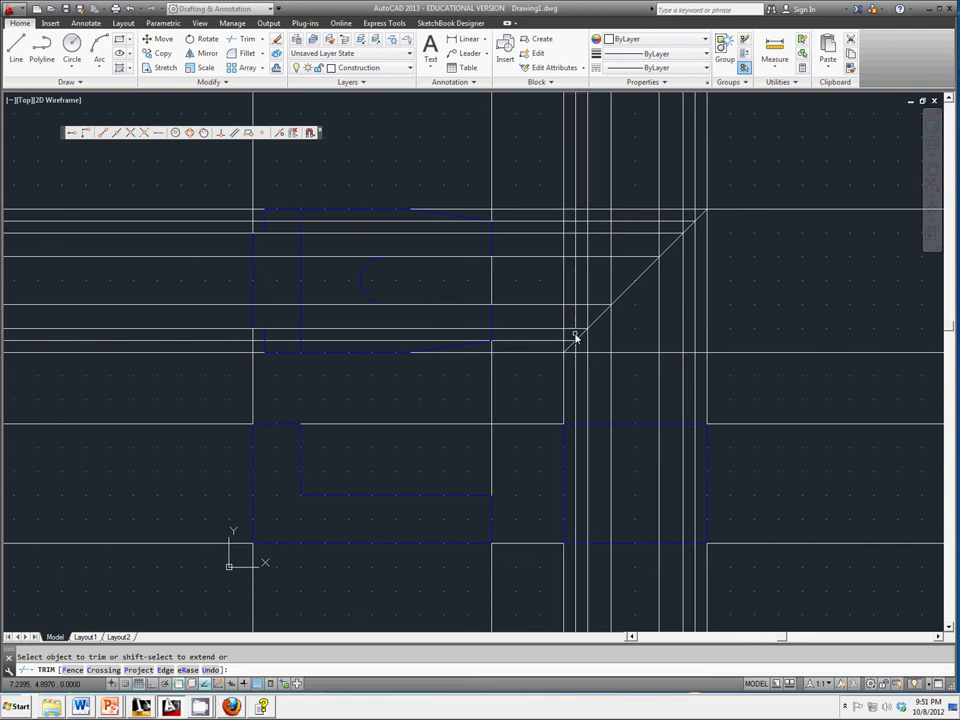
{"action": "left_click", "coordinate": [613, 287]}
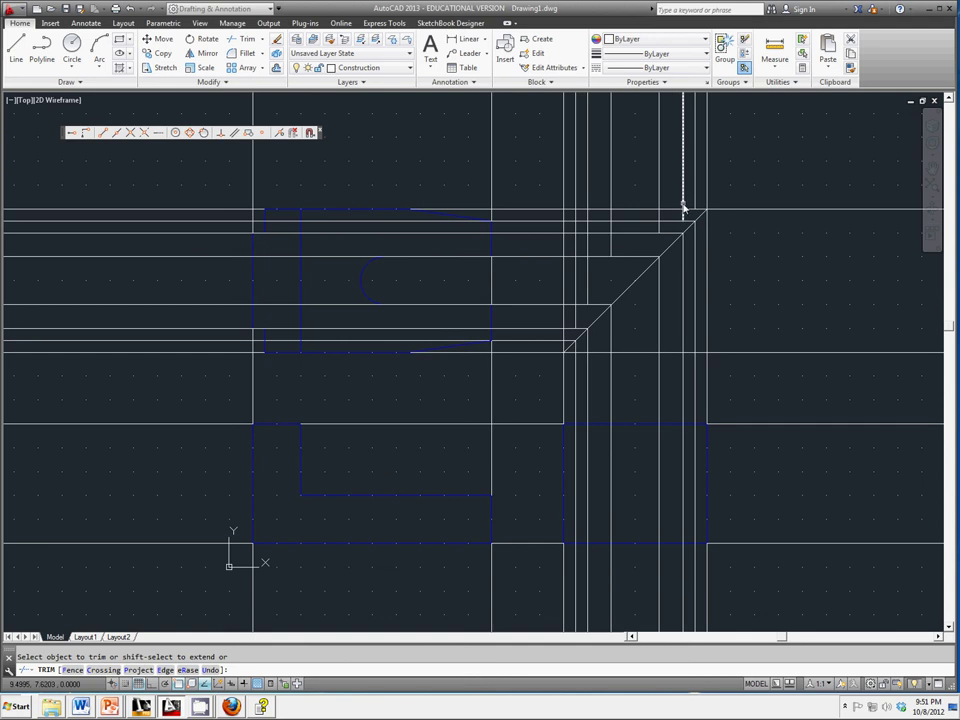
{"action": "key", "text": "Escape"}
Erase the six leftover vertical line pieces above the mitre line.
{"action": "left_click", "coordinate": [702, 168]}
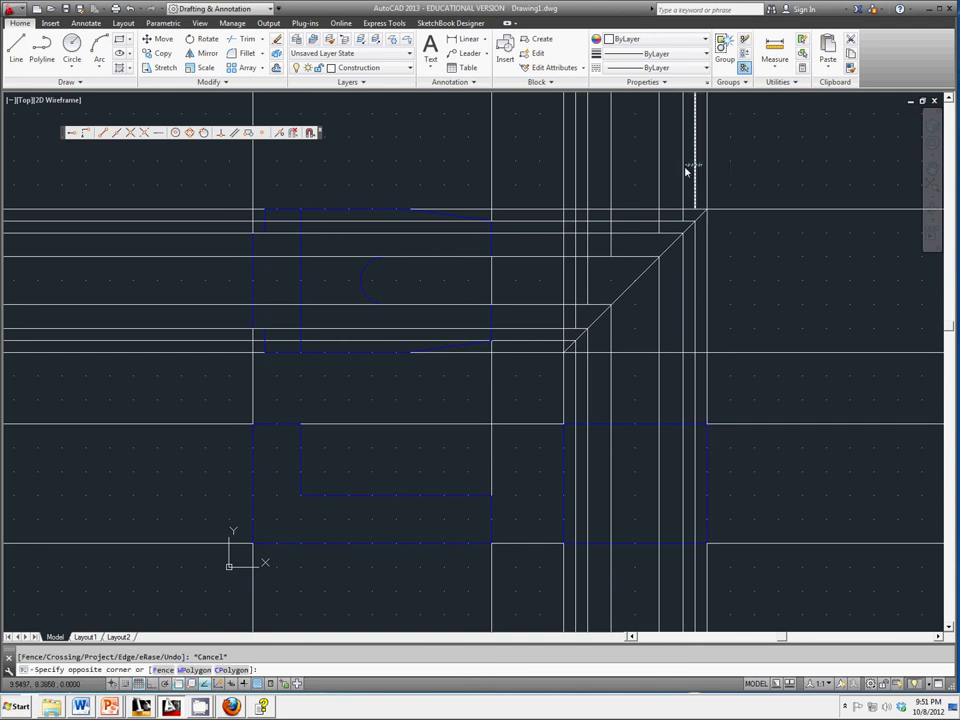
{"action": "left_click", "coordinate": [573, 178]}
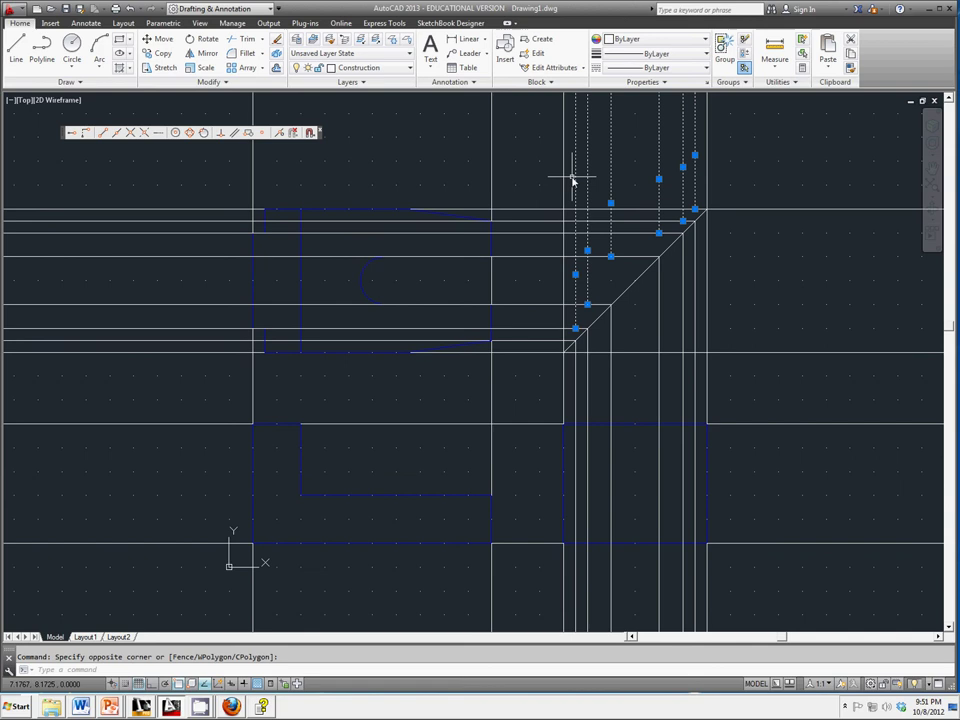
{"action": "key", "text": "Delete"}
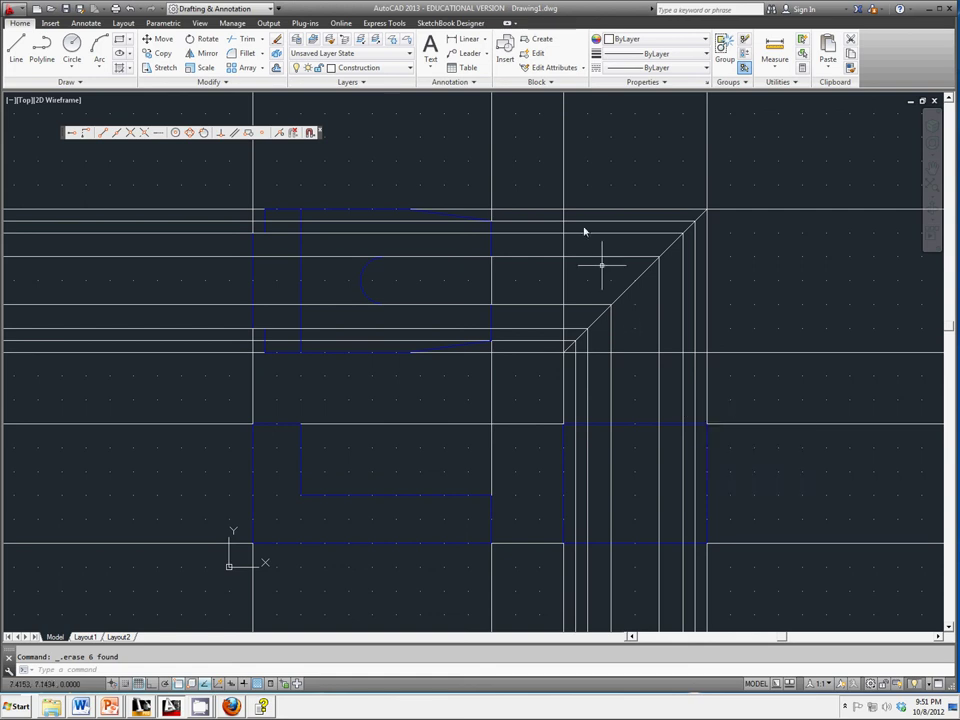
Create a new layer named Hidden and set its colour to cyan.
{"action": "left_click", "coordinate": [297, 42]}
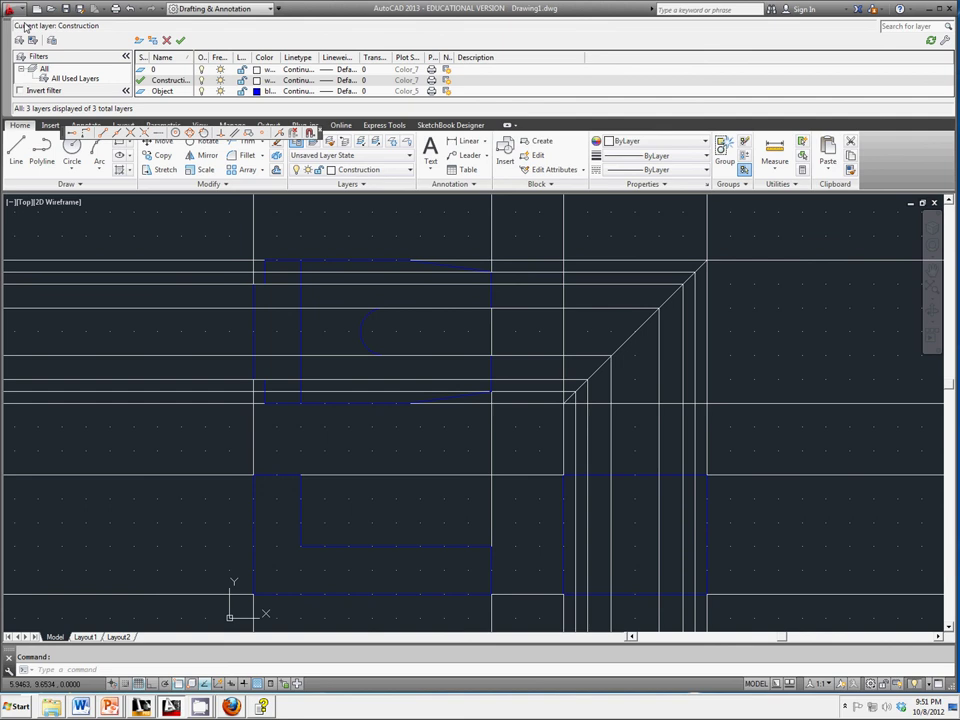
{"action": "mouse_move", "coordinate": [8, 30]}
{"action": "left_mouse_down"}
{"action": "mouse_move", "coordinate": [152, 274]}
{"action": "mouse_move", "coordinate": [225, 245]}
{"action": "left_mouse_up"}
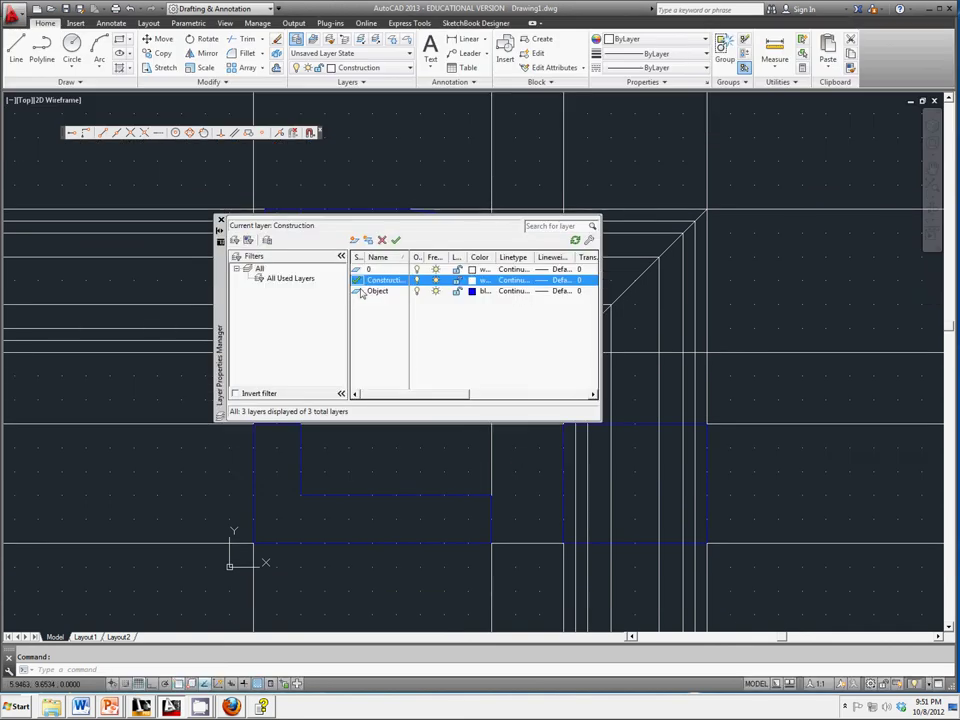
{"action": "left_click", "coordinate": [354, 241]}
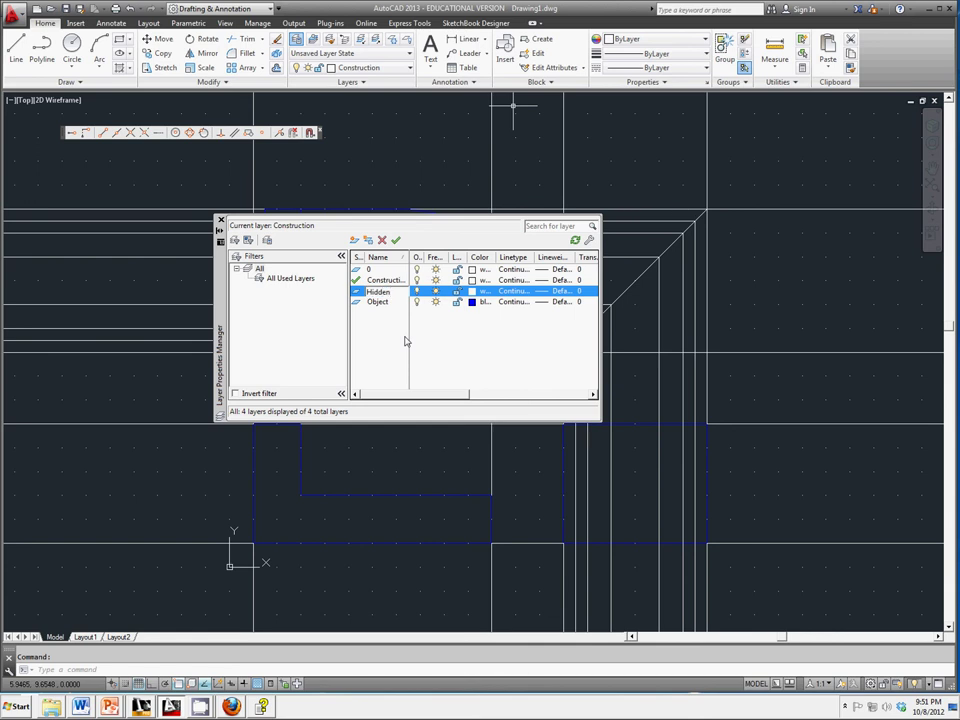
{"action": "left_click", "coordinate": [471, 291]}
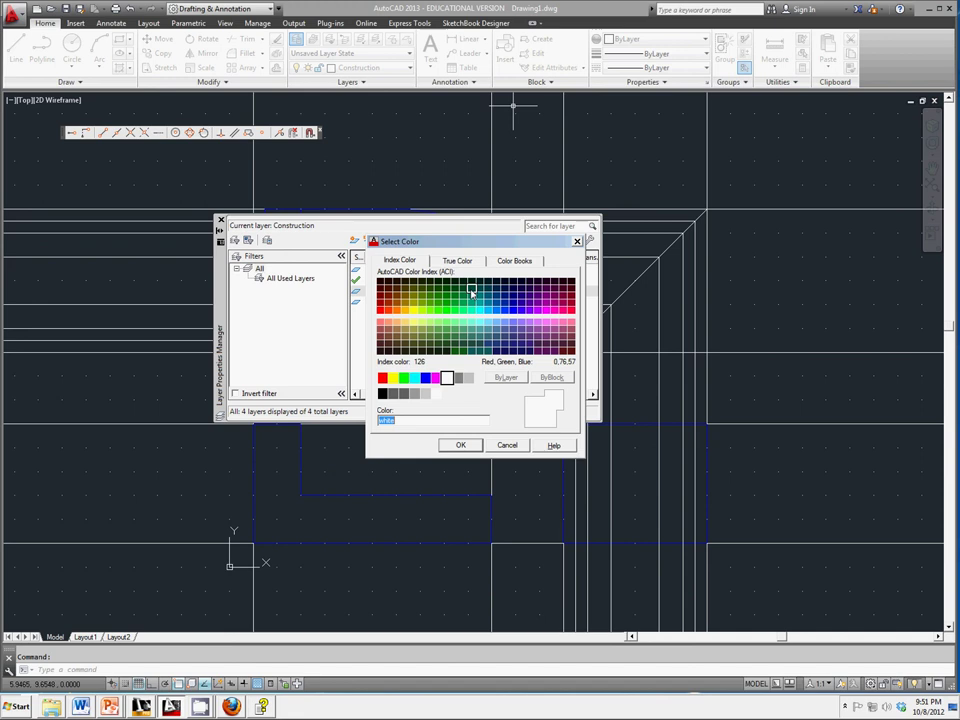
{"action": "left_click", "coordinate": [414, 377]}
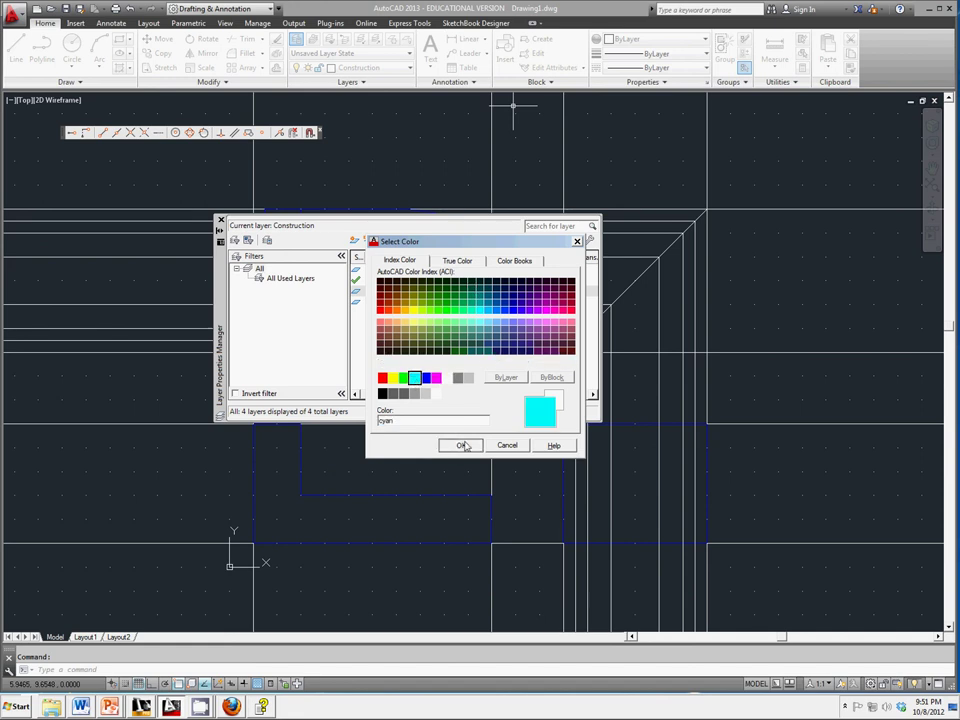
{"action": "left_click", "coordinate": [462, 445]}
Load the HIDDEN linetype and assign it to the Hidden layer.
{"action": "left_click", "coordinate": [510, 291]}
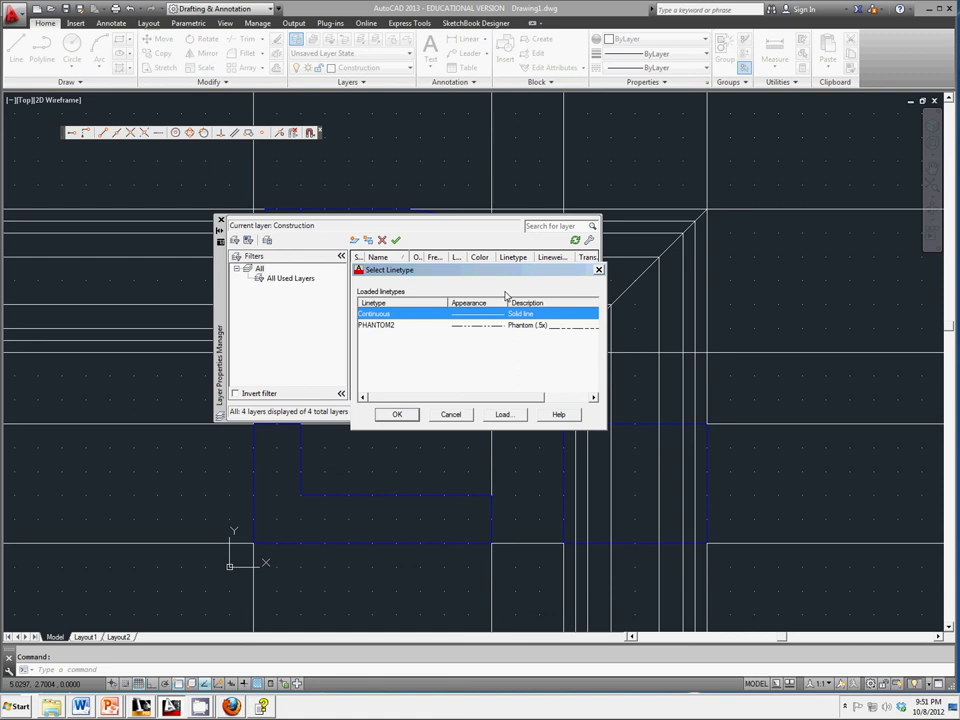
{"action": "left_click", "coordinate": [504, 414]}
{"action": "scroll", "coordinate": [592, 345], "scroll_direction": "down", "scroll_amount": 7}
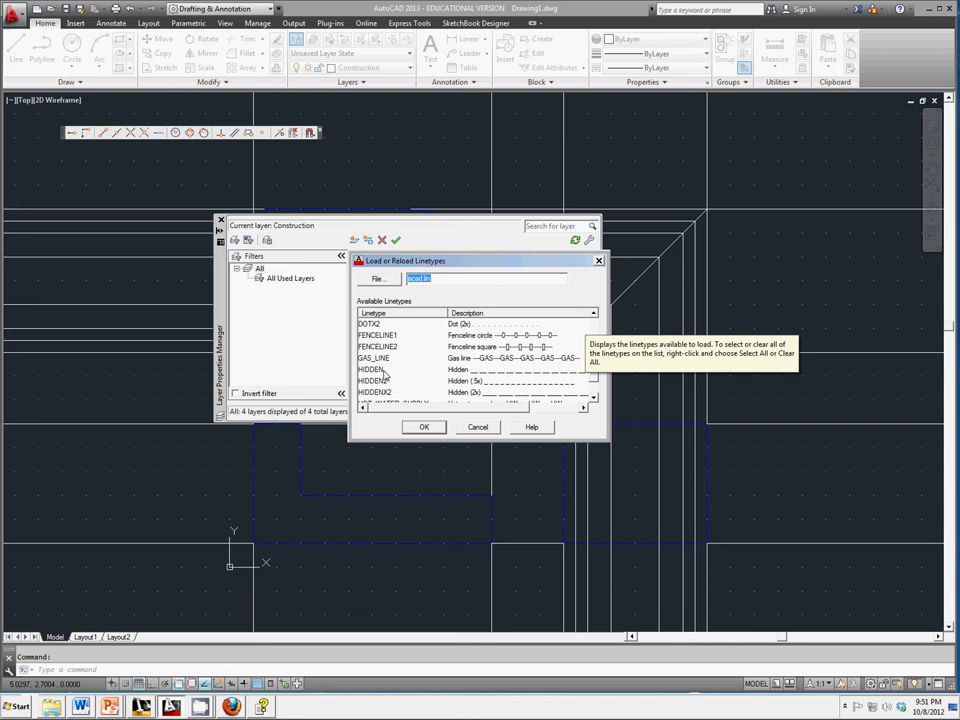
{"action": "left_click", "coordinate": [384, 370]}
{"action": "left_click", "coordinate": [422, 428]}
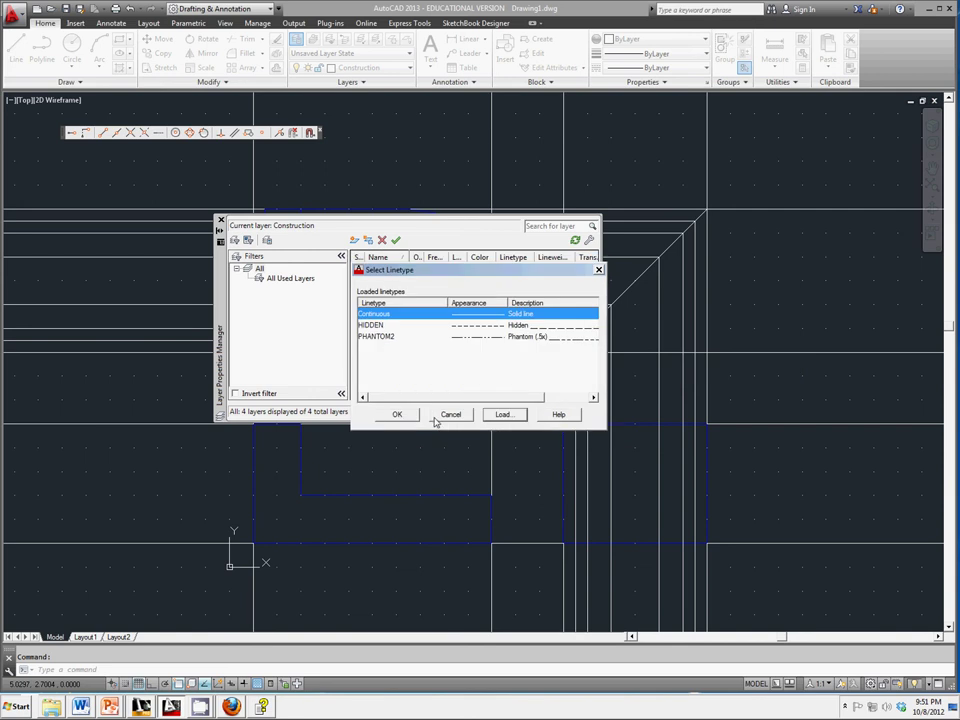
{"action": "left_click", "coordinate": [375, 325]}
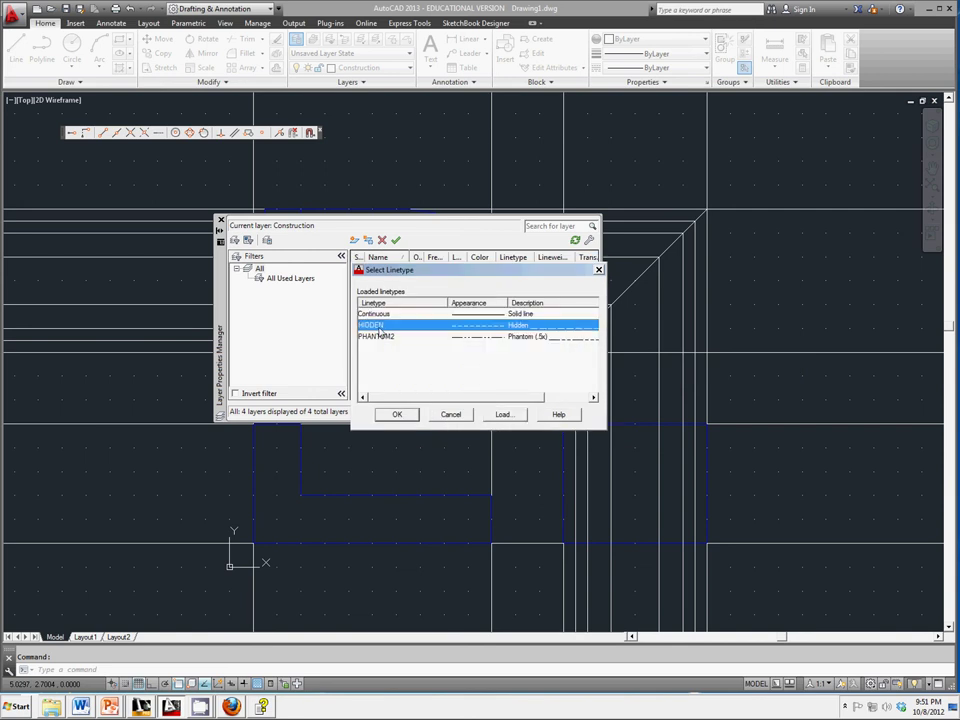
{"action": "left_click", "coordinate": [397, 414]}
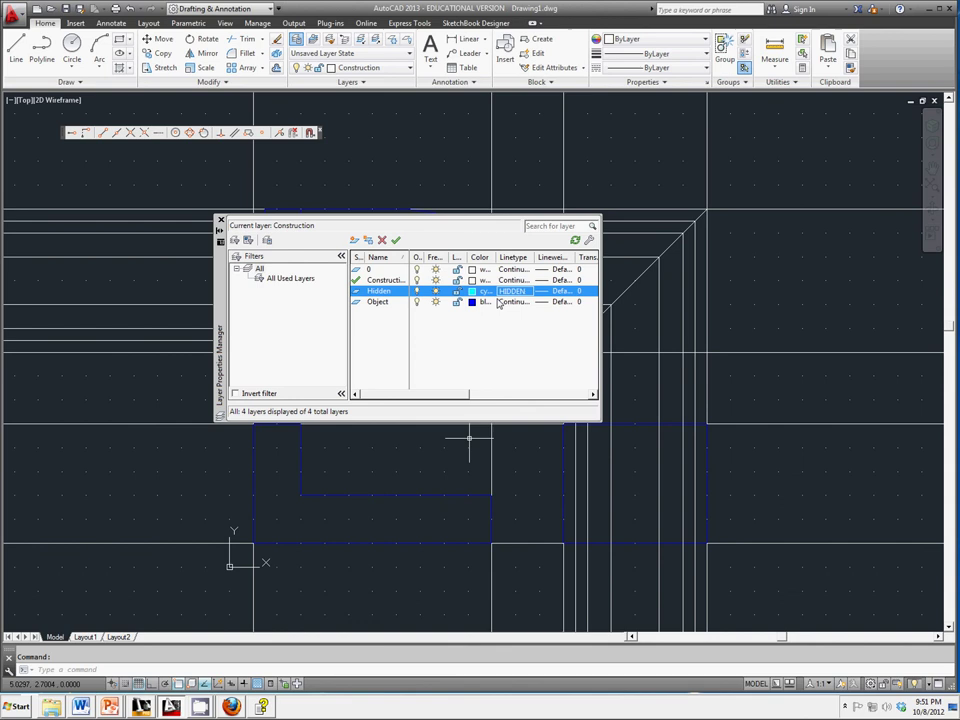
Create a new layer named Center and set its colour to red.
{"action": "left_click", "coordinate": [353, 241]}
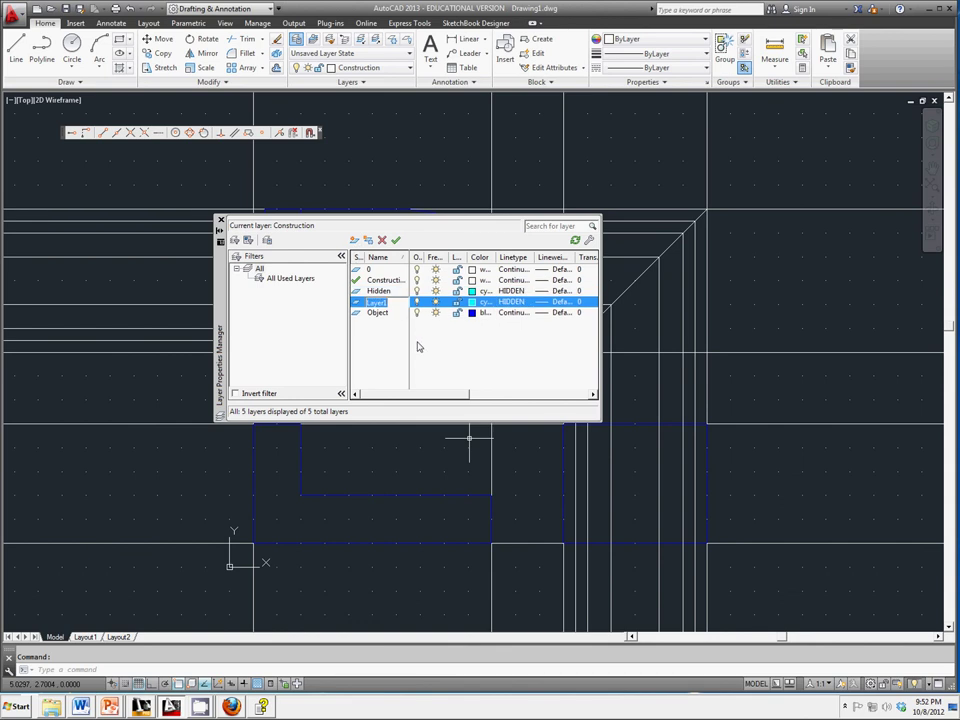
{"action": "type", "text": "Center"}
{"action": "left_click", "coordinate": [470, 302]}
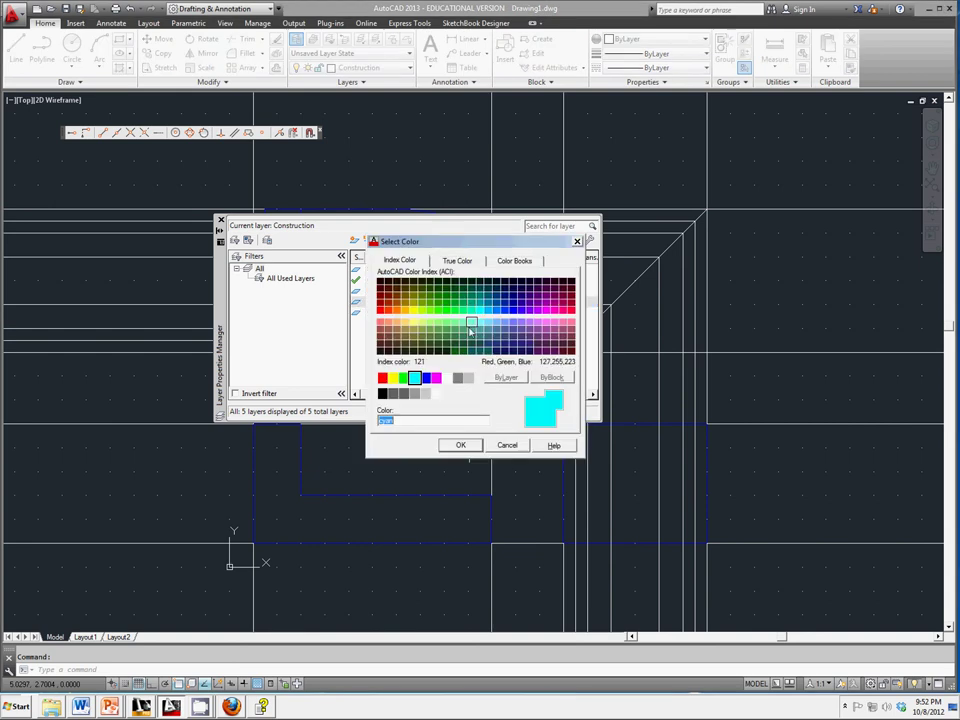
{"action": "left_click", "coordinate": [382, 377]}
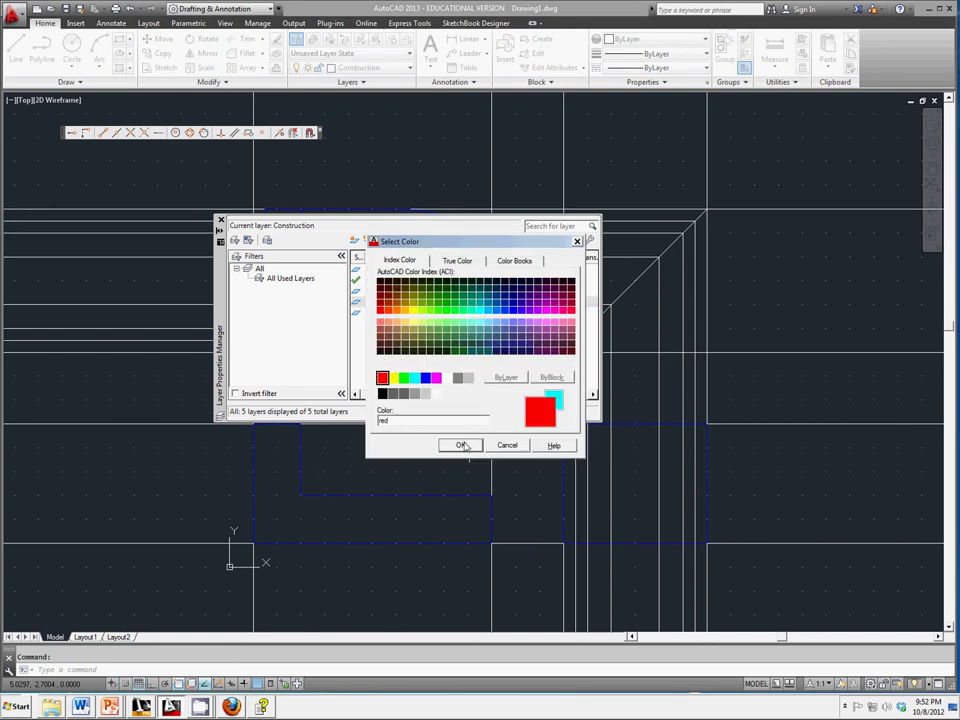
{"action": "left_click", "coordinate": [461, 446]}
Load the CENTER linetype and assign it to the Center layer.
{"action": "left_click", "coordinate": [510, 302]}
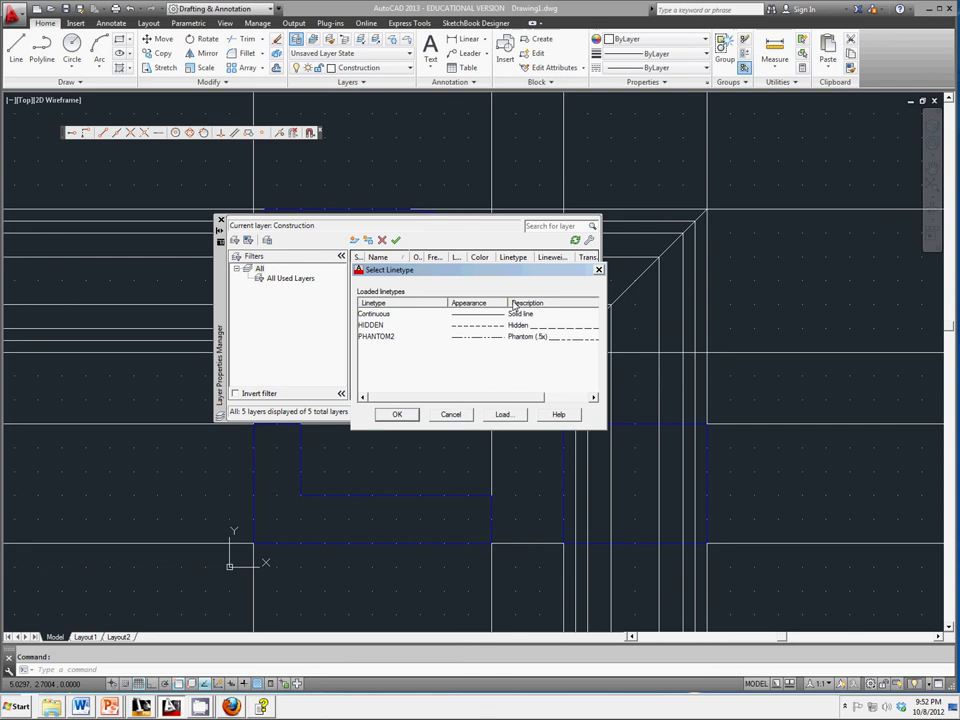
{"action": "left_click", "coordinate": [500, 414]}
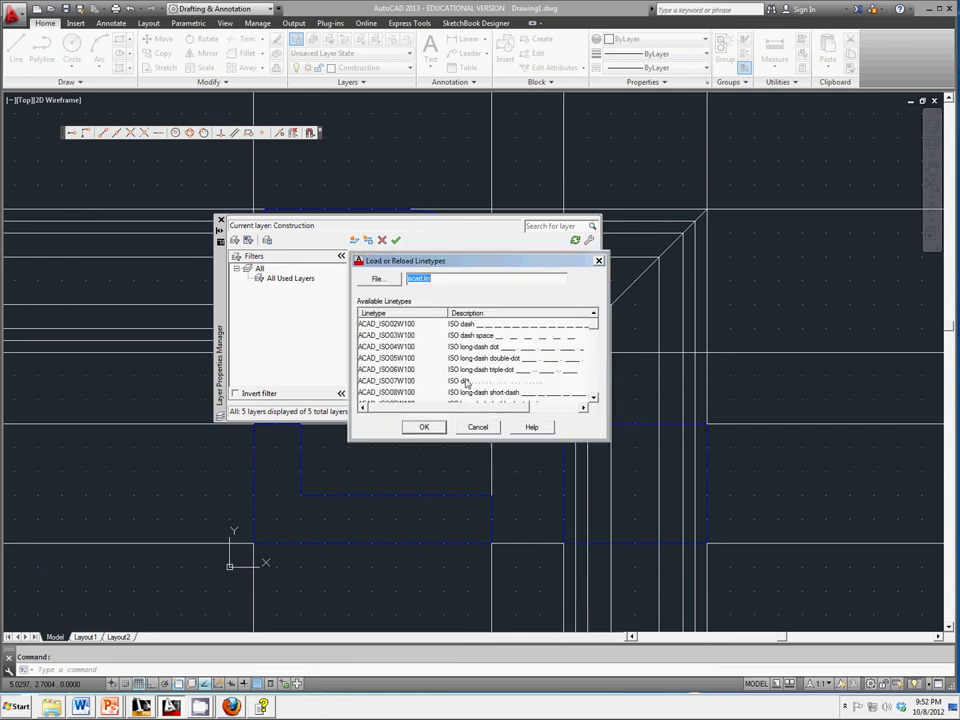
{"action": "scroll", "coordinate": [593, 352], "scroll_direction": "down", "scroll_amount": 5}
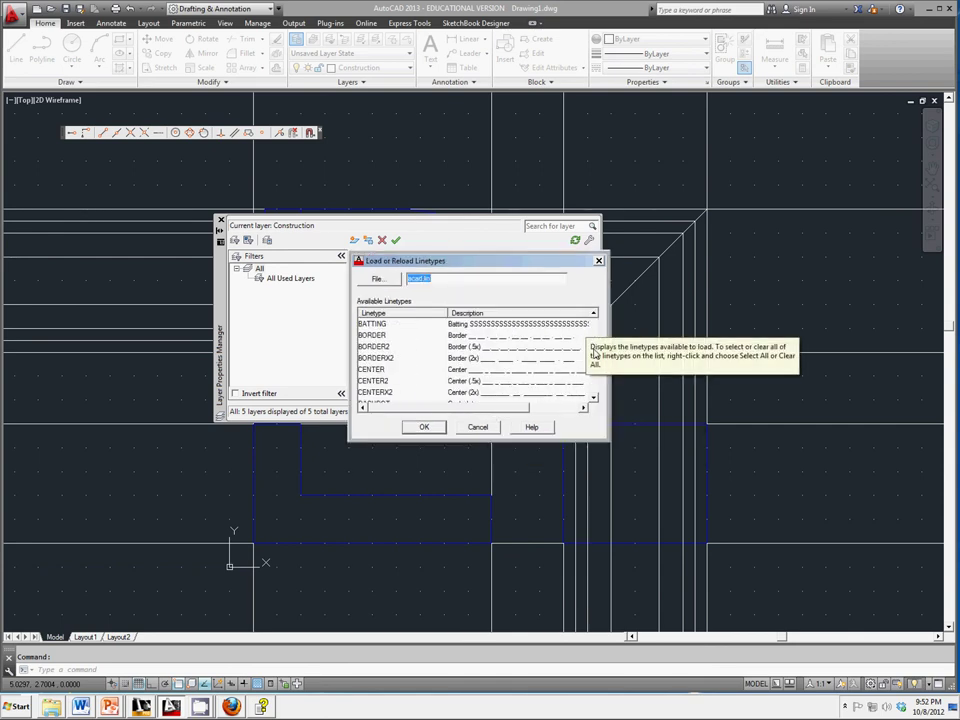
{"action": "left_click", "coordinate": [378, 370]}
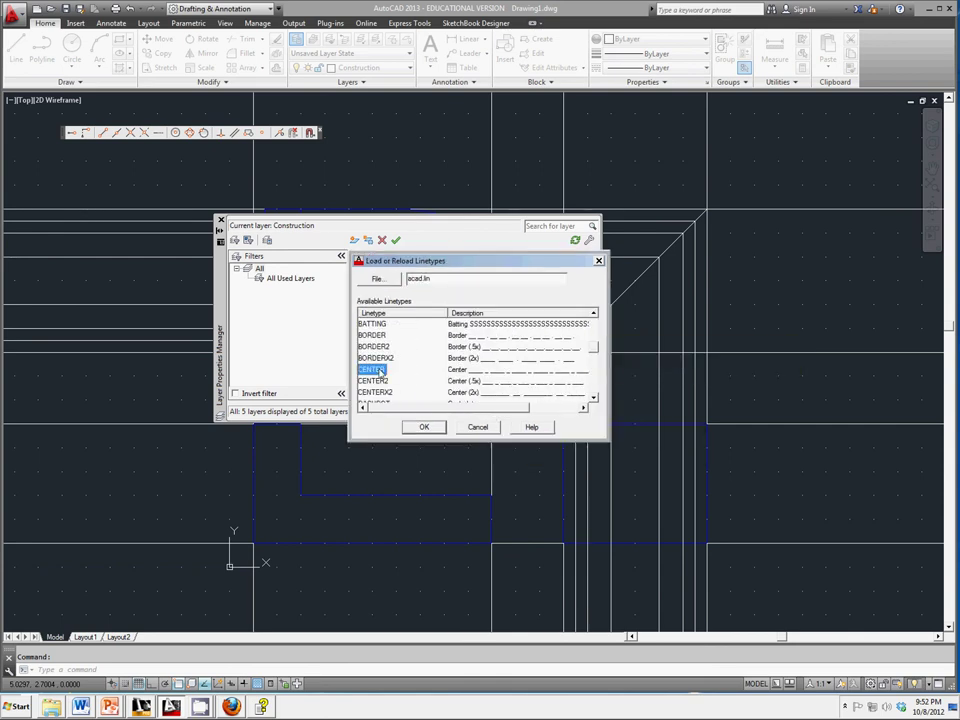
{"action": "left_click", "coordinate": [425, 427]}
{"action": "left_click", "coordinate": [398, 415]}
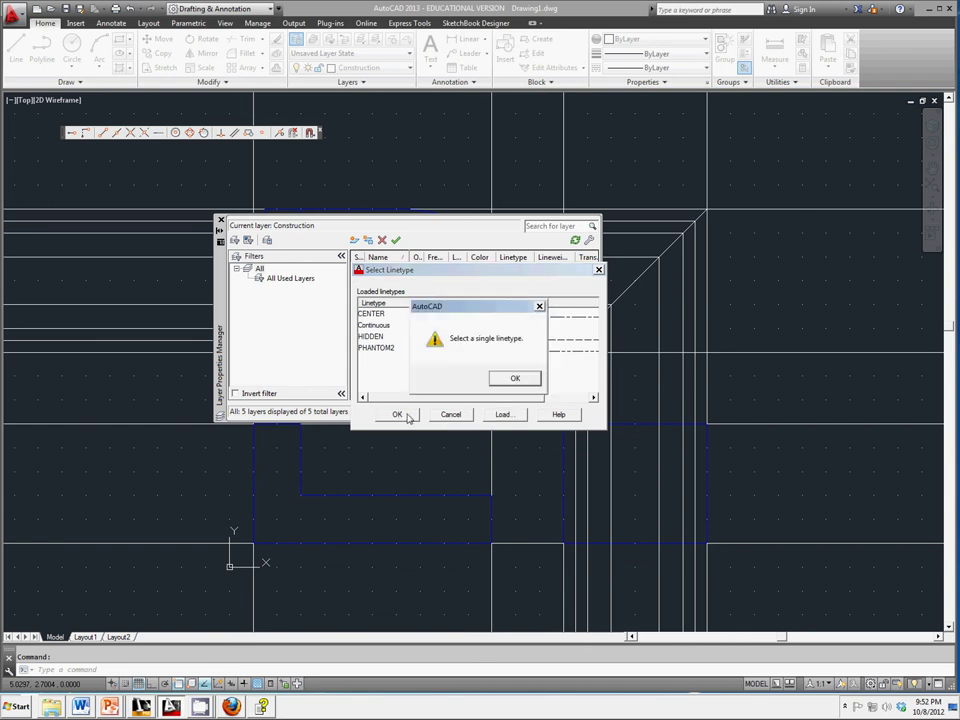
{"action": "left_click", "coordinate": [507, 376]}
{"action": "left_click", "coordinate": [372, 313]}
{"action": "left_click", "coordinate": [397, 414]}
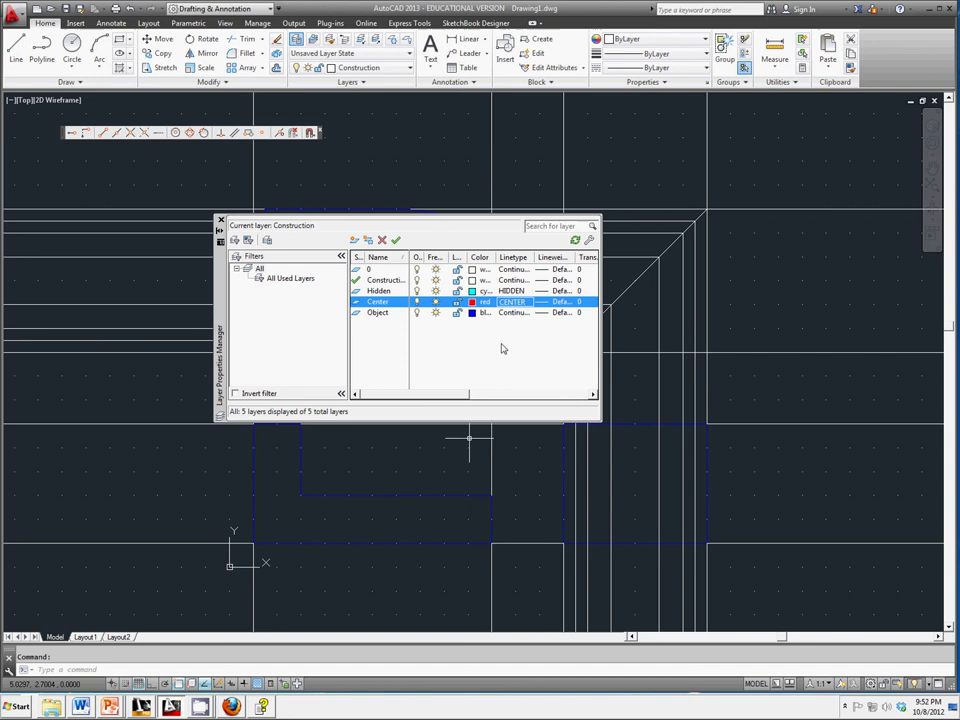
Make Object the current layer and close the layer manager.
{"action": "double_click", "coordinate": [378, 313]}
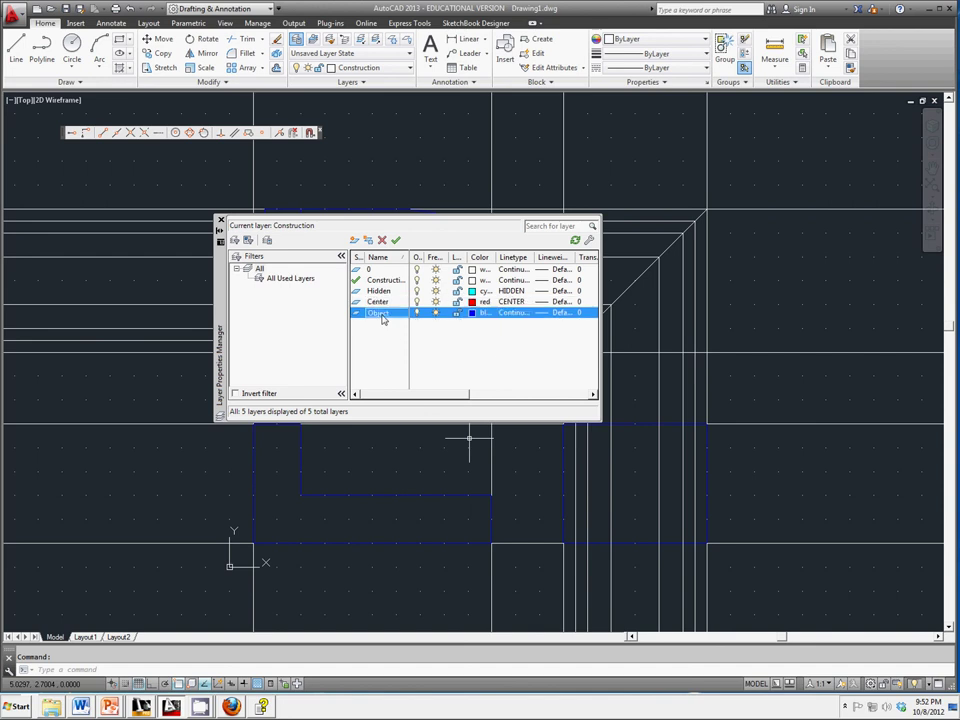
{"action": "left_click", "coordinate": [395, 242]}
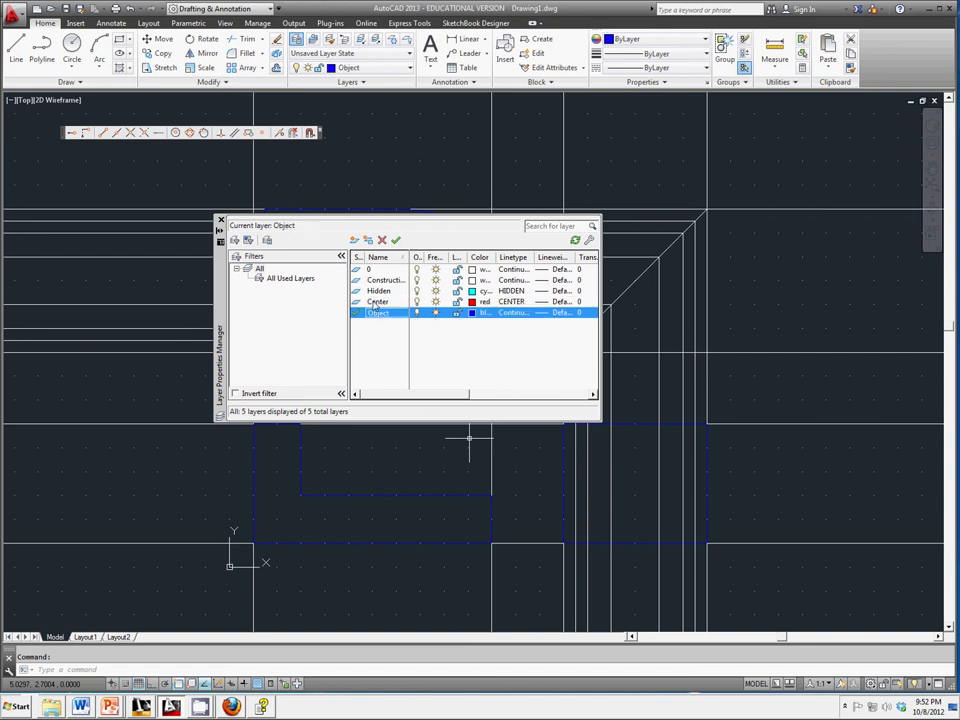
{"action": "left_click", "coordinate": [221, 219]}
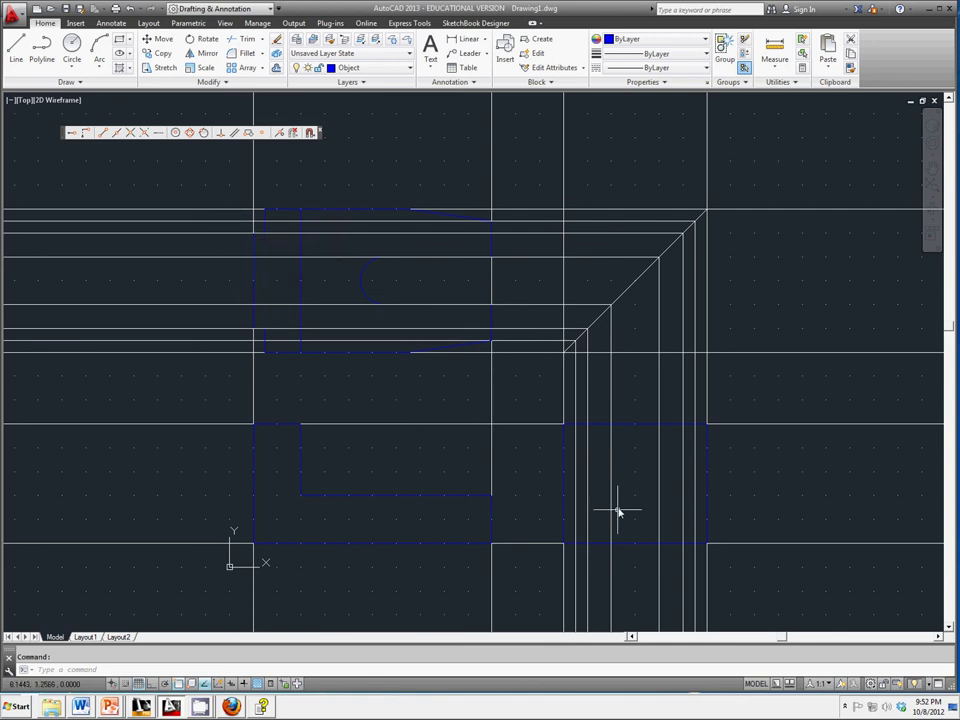
Draw a vertical object line from the side view's top edge to its bottom edge along the first projection line from the left.
{"action": "left_click", "coordinate": [16, 47]}
{"action": "left_click", "coordinate": [573, 426]}
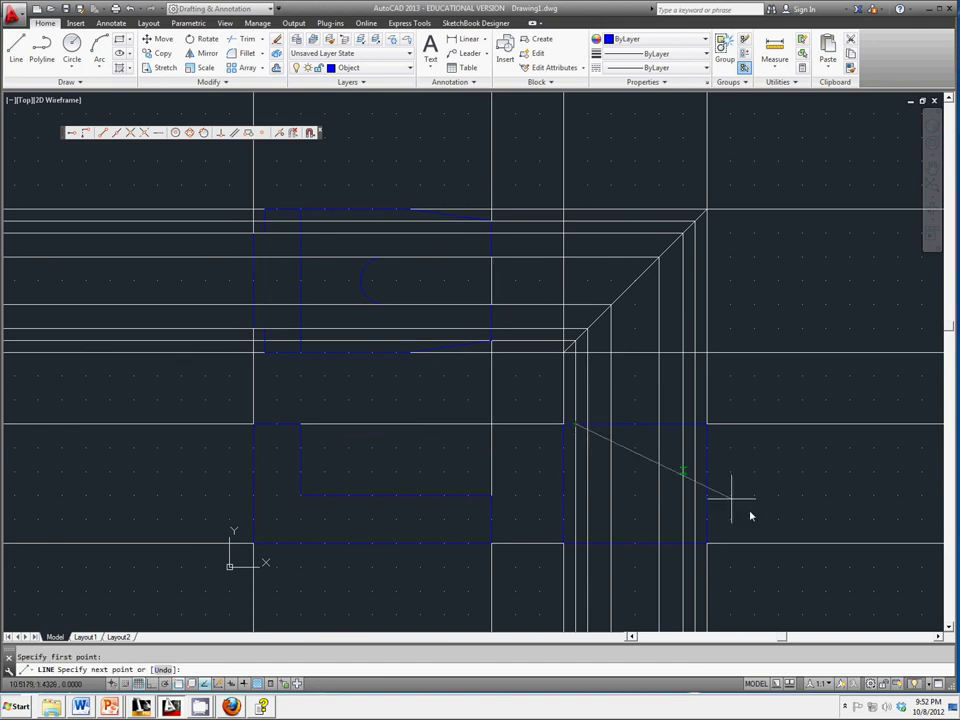
{"action": "left_click", "coordinate": [575, 545]}
{"action": "right_click", "coordinate": [612, 522]}
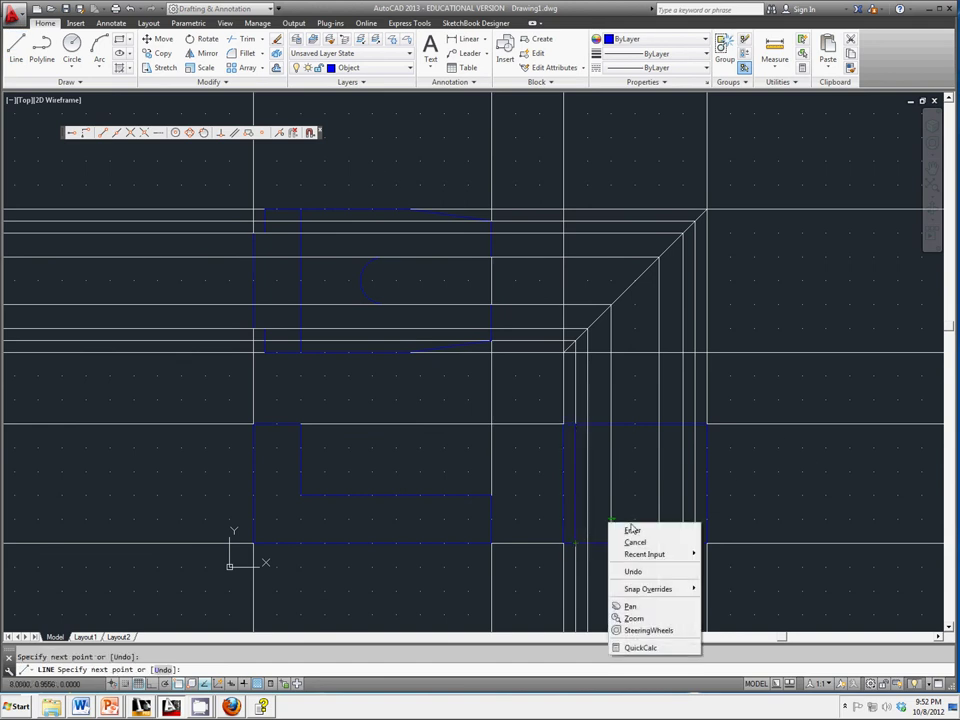
{"action": "left_click", "coordinate": [622, 531]}
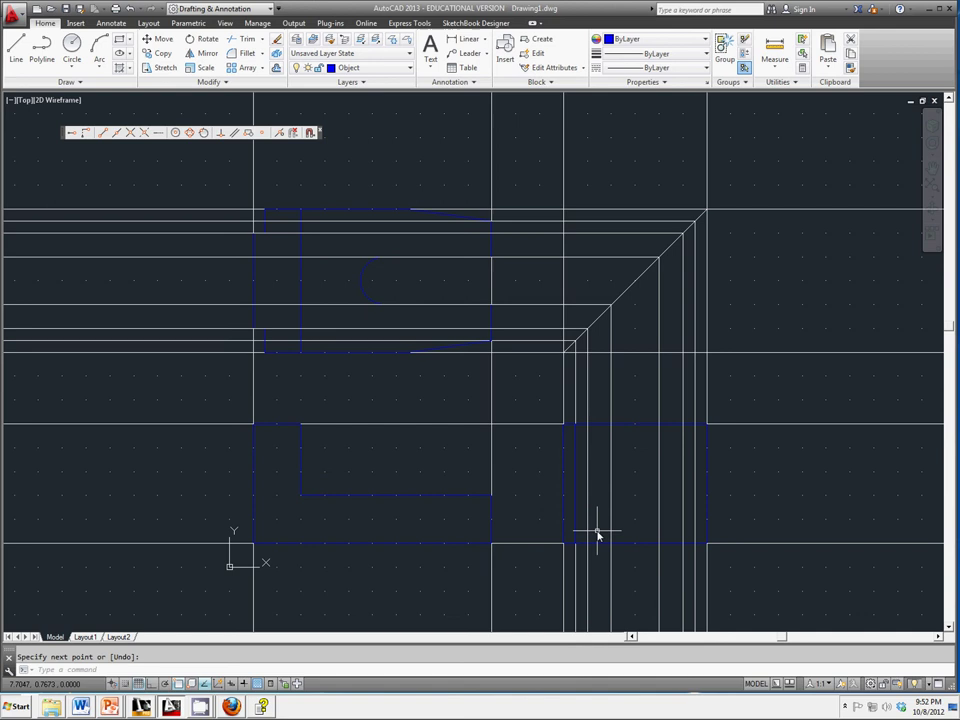
Draw a vertical object line across the side view's full height along the third projection line from the left.
{"action": "right_click", "coordinate": [596, 318]}
{"action": "left_click", "coordinate": [604, 326]}
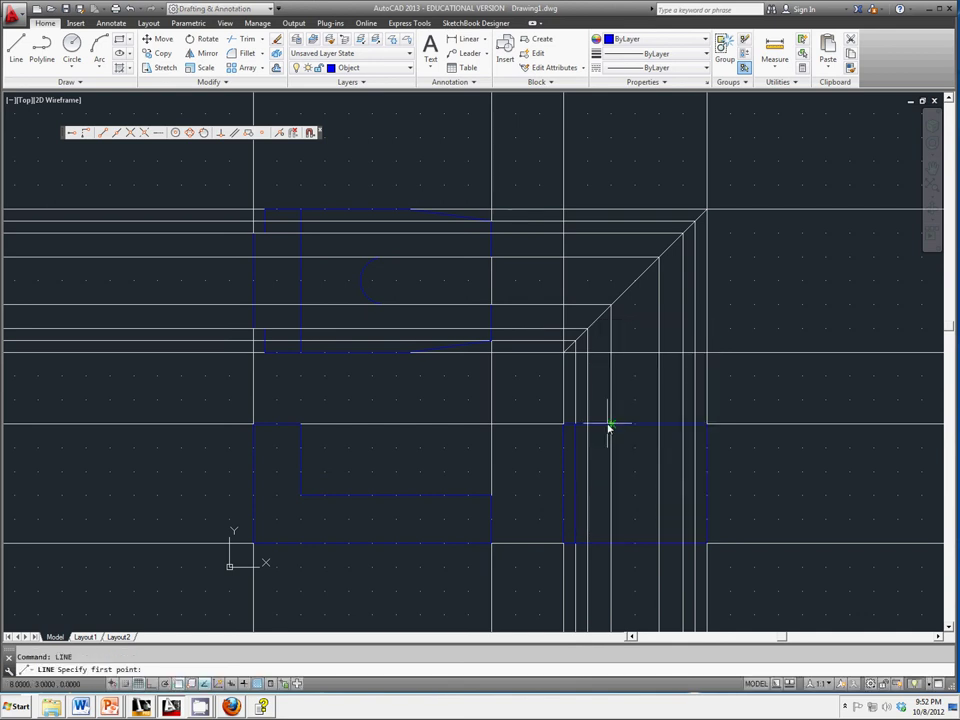
{"action": "left_click", "coordinate": [609, 427]}
{"action": "right_click", "coordinate": [621, 513]}
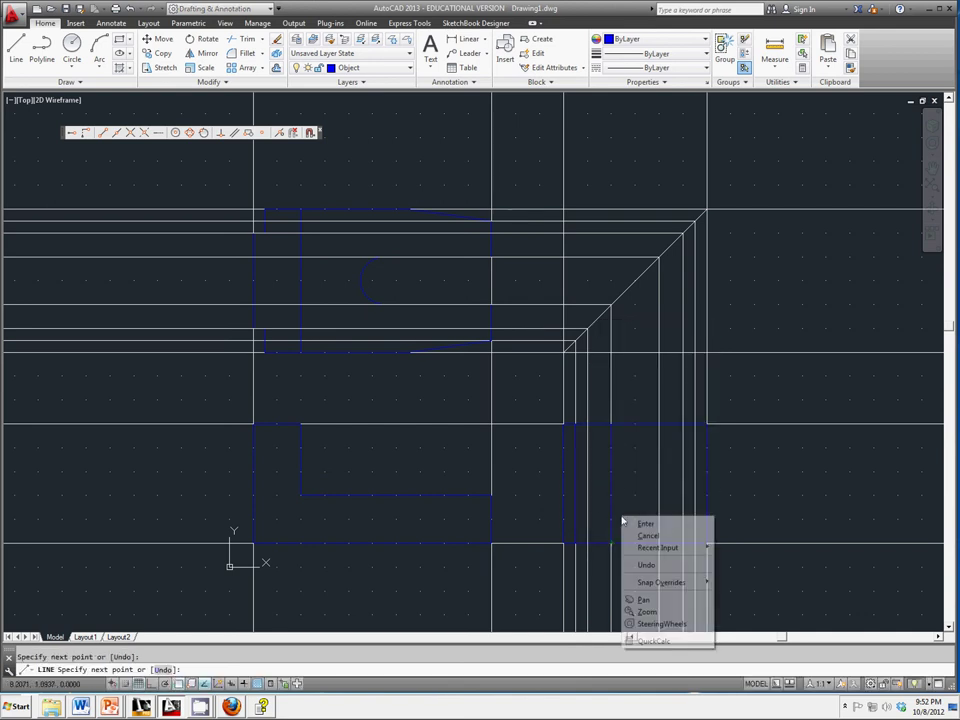
{"action": "left_click", "coordinate": [643, 521]}
Draw a vertical object line across the side view's full height along the fourth projection line from the left.
{"action": "right_click", "coordinate": [669, 437]}
{"action": "left_click", "coordinate": [682, 442]}
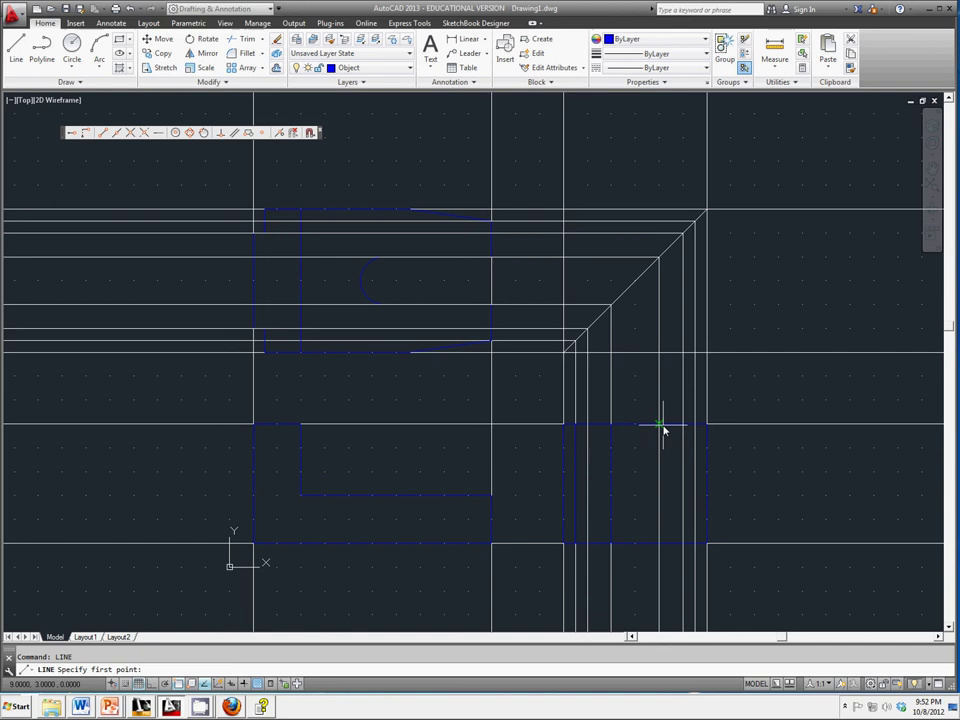
{"action": "left_click", "coordinate": [660, 426]}
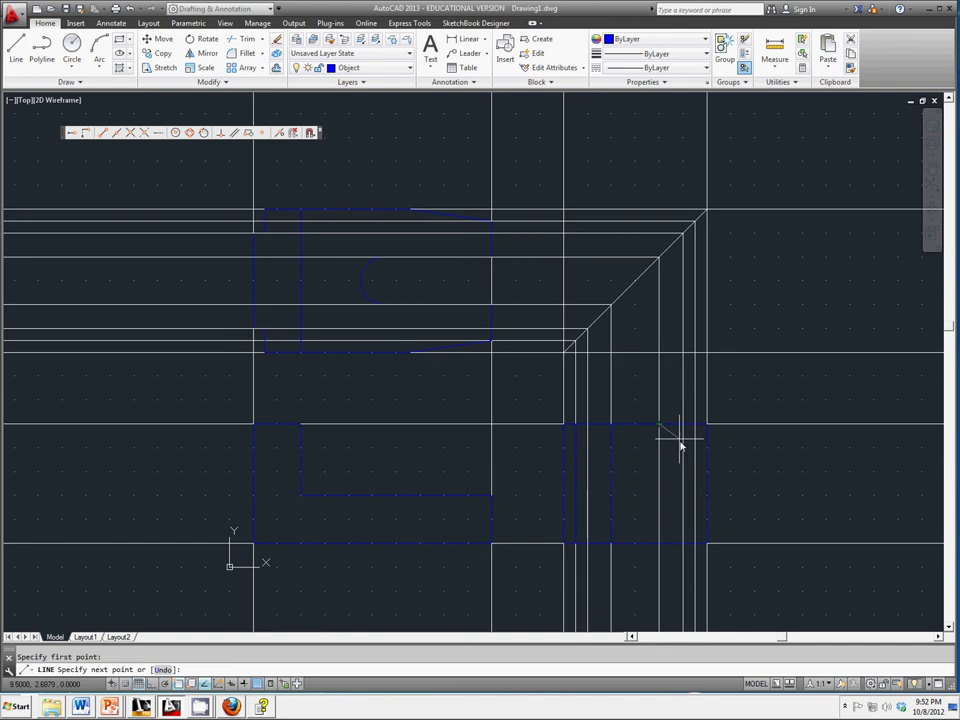
{"action": "right_click", "coordinate": [667, 517]}
{"action": "left_click", "coordinate": [689, 520]}
Draw a vertical object line across the side view's full height along the sixth projection line from the left.
{"action": "right_click", "coordinate": [692, 450]}
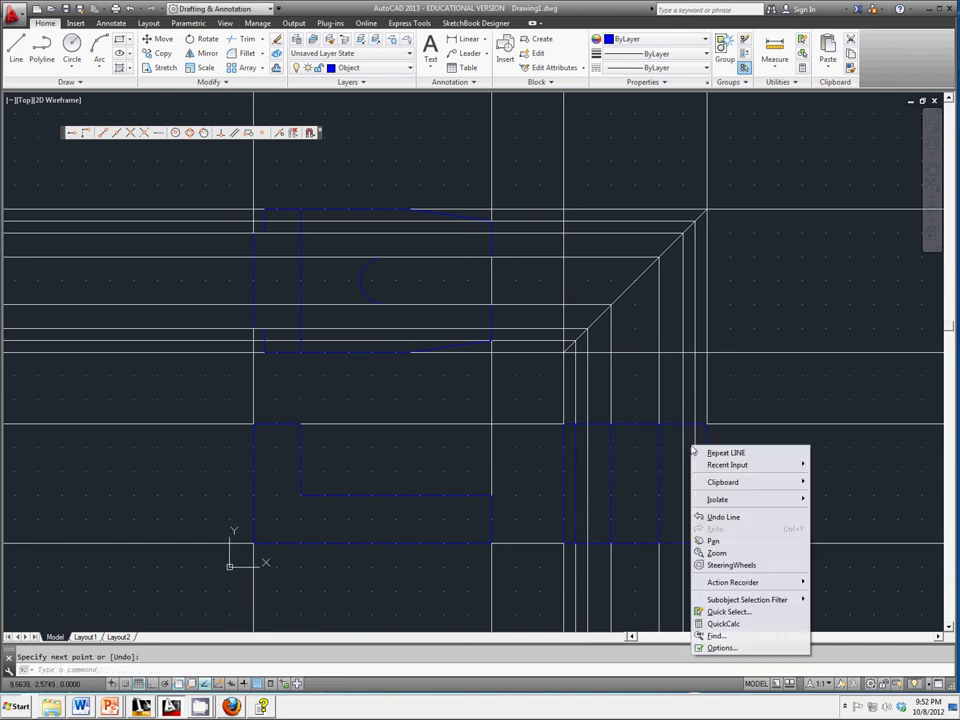
{"action": "left_click", "coordinate": [713, 452]}
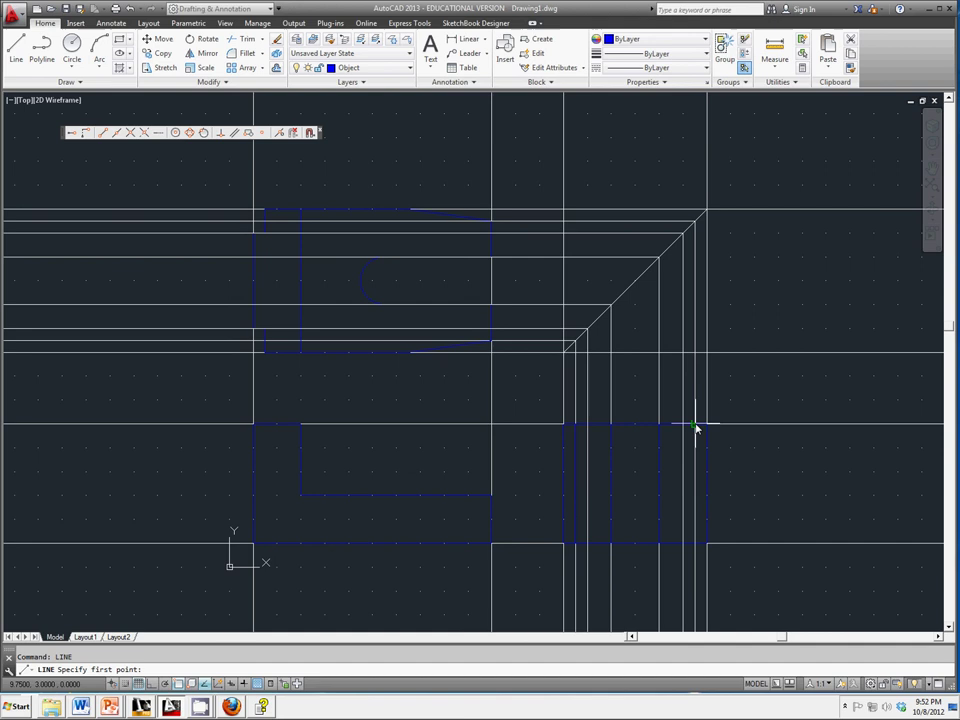
{"action": "left_click", "coordinate": [695, 426]}
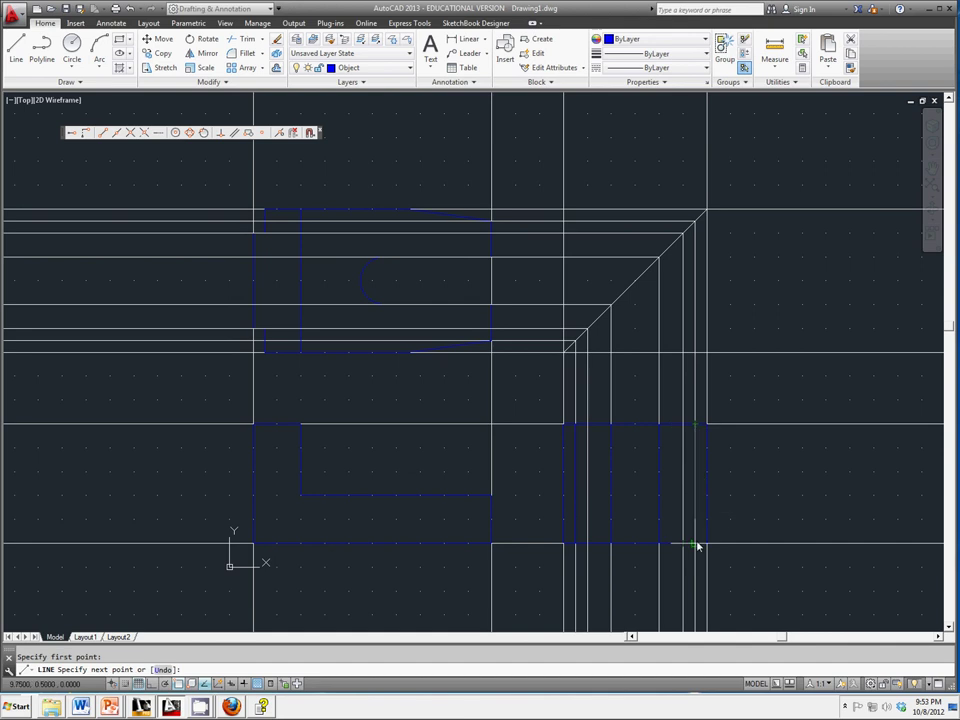
{"action": "key", "text": "Escape"}
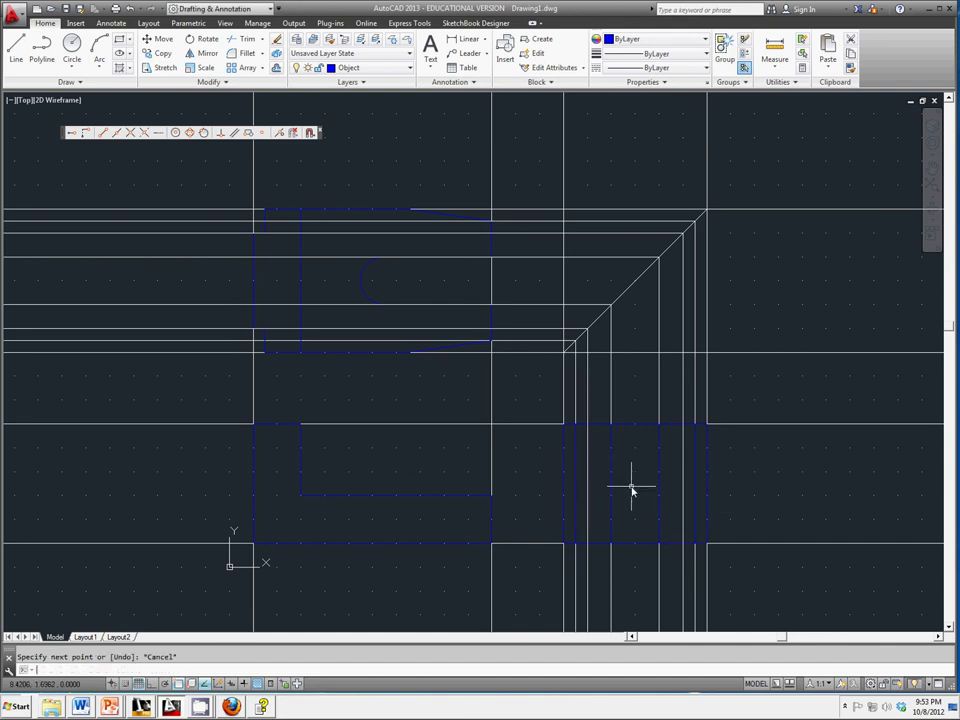
Make Hidden the current layer and draw a full-height vertical hidden line in the side view along the second projection line from the left.
{"action": "left_click", "coordinate": [393, 70]}
{"action": "left_click", "coordinate": [367, 126]}
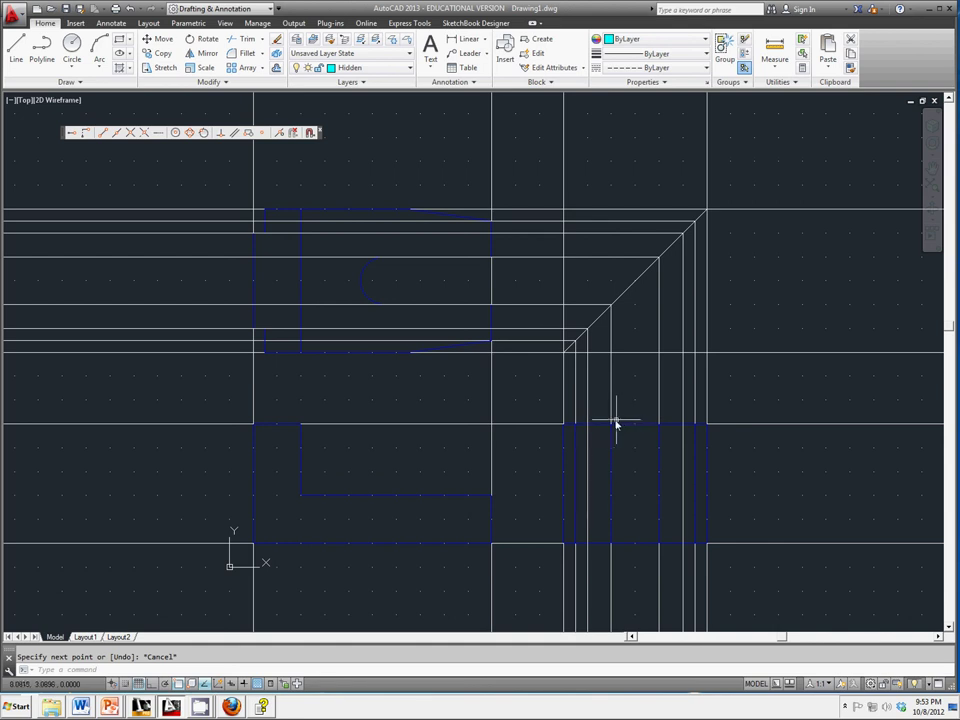
{"action": "left_click", "coordinate": [16, 47]}
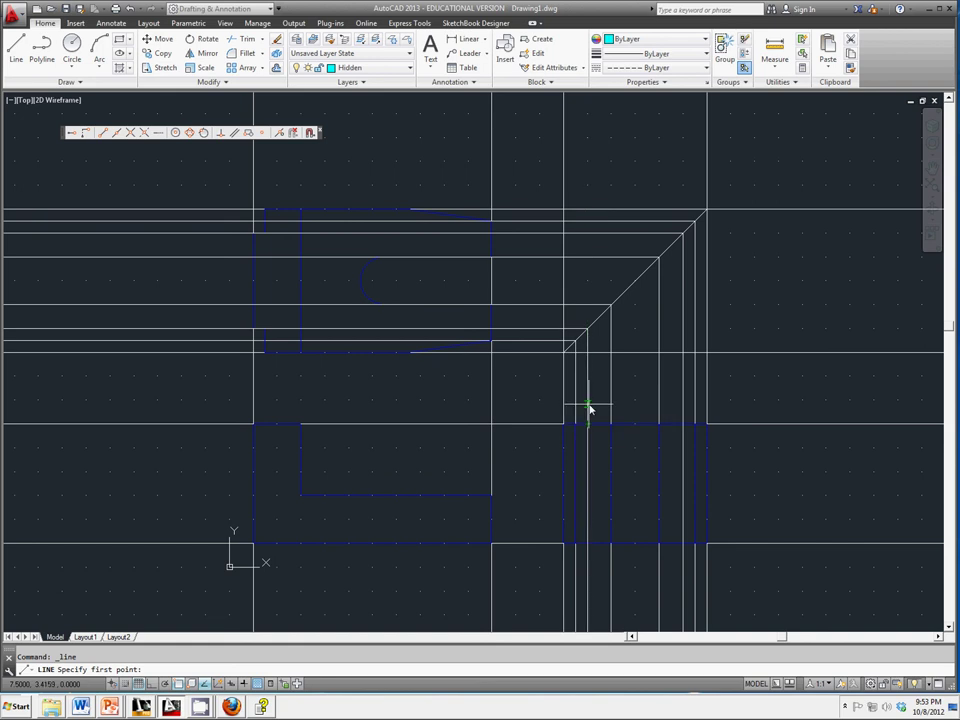
{"action": "left_click", "coordinate": [588, 426]}
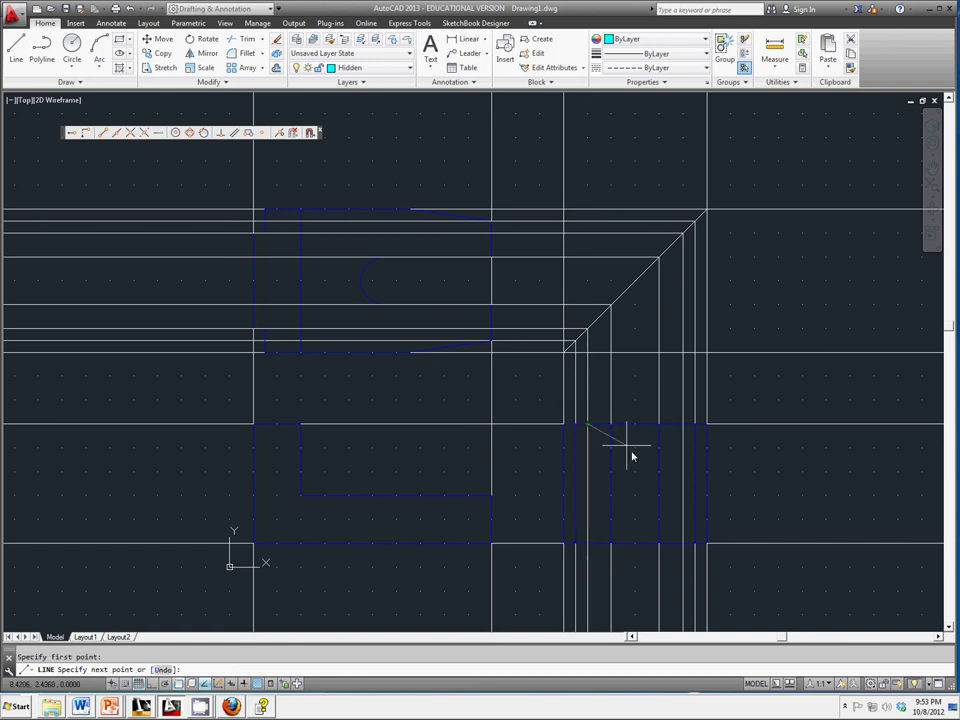
{"action": "left_click", "coordinate": [589, 547]}
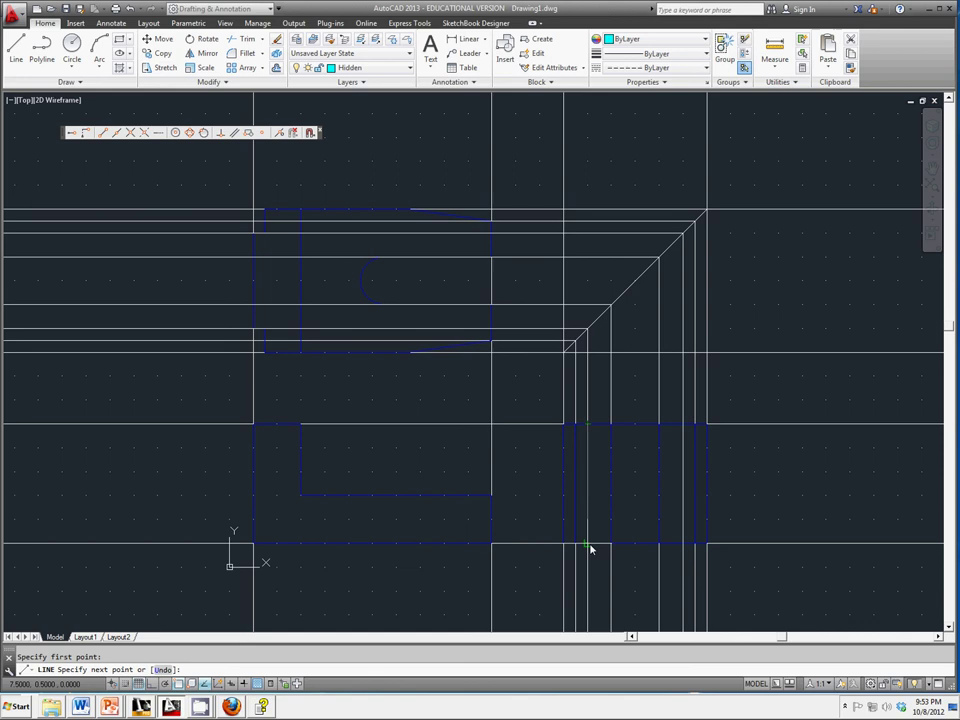
{"action": "right_click", "coordinate": [643, 506]}
{"action": "left_click", "coordinate": [652, 509]}
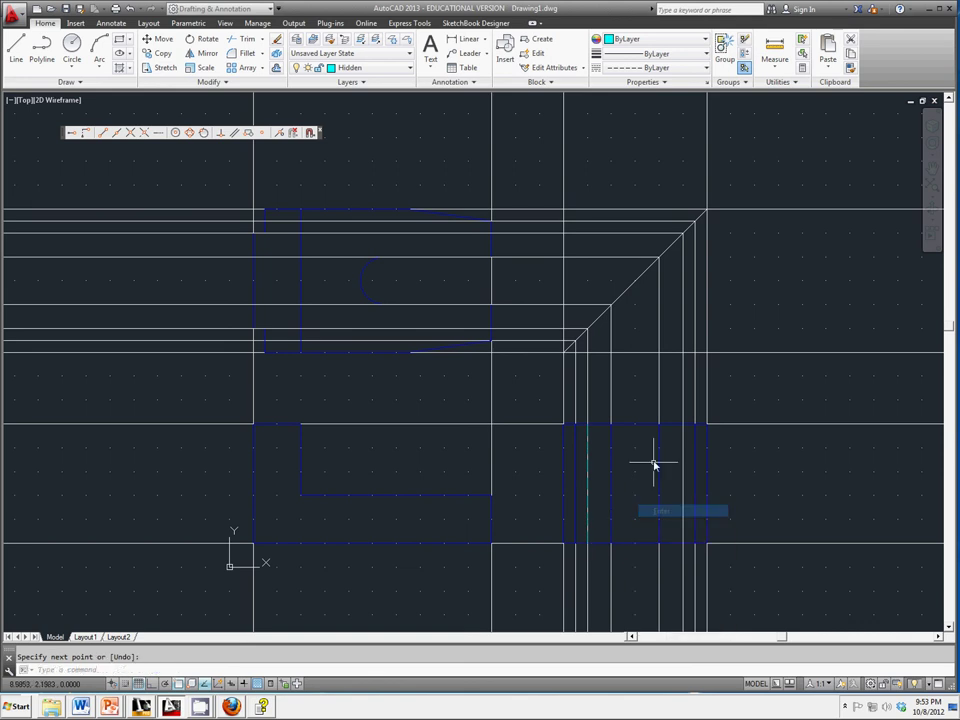
Draw a vertical hidden line across the side view's full height along the fifth projection line from the left.
{"action": "right_click", "coordinate": [645, 465]}
{"action": "left_click", "coordinate": [680, 467]}
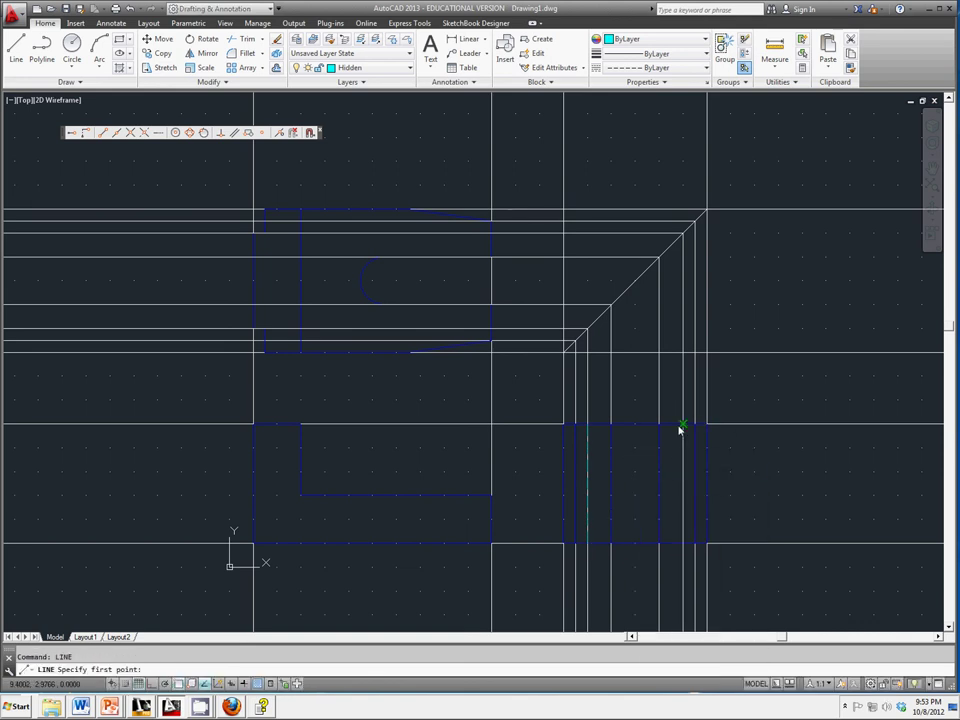
{"action": "left_click", "coordinate": [682, 540]}
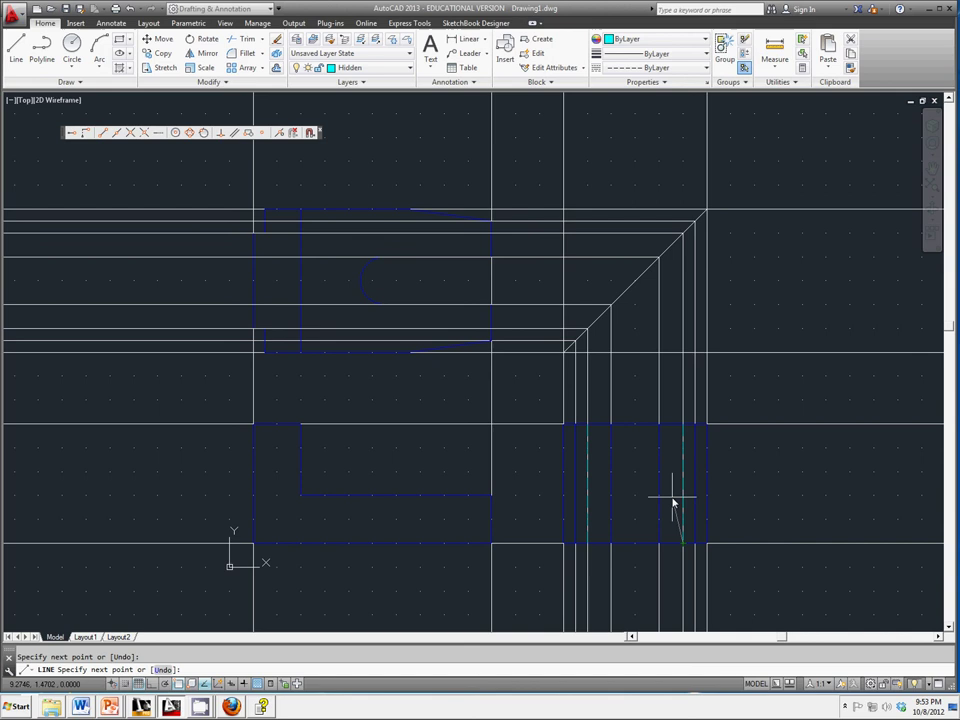
{"action": "right_click", "coordinate": [672, 498]}
{"action": "left_click", "coordinate": [682, 502]}
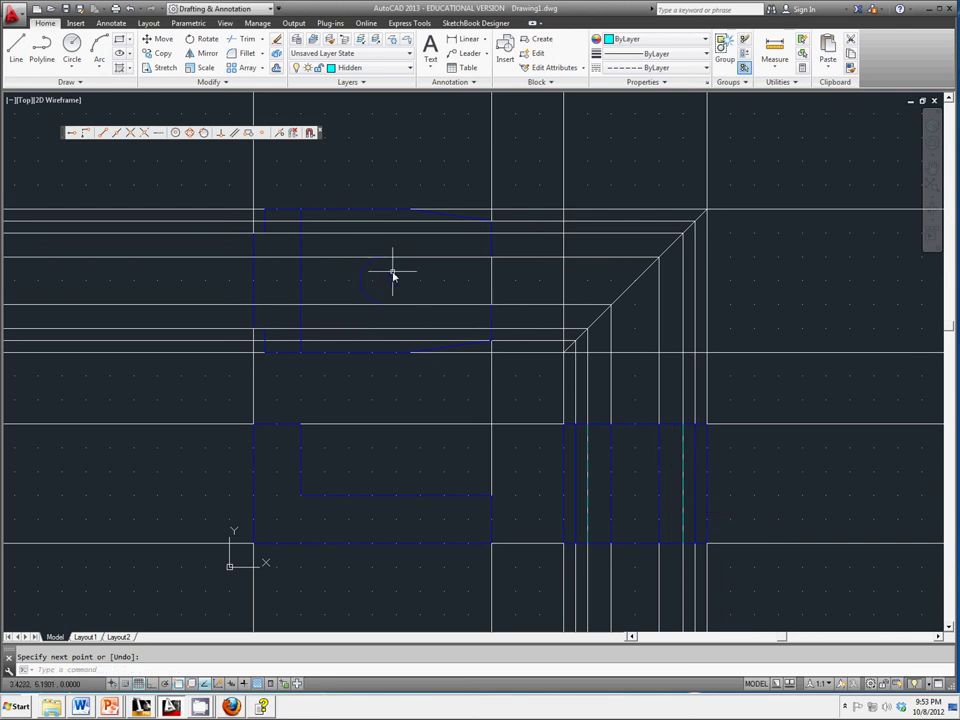
{"action": "left_click", "coordinate": [391, 74]}
{"action": "left_click", "coordinate": [335, 96]}
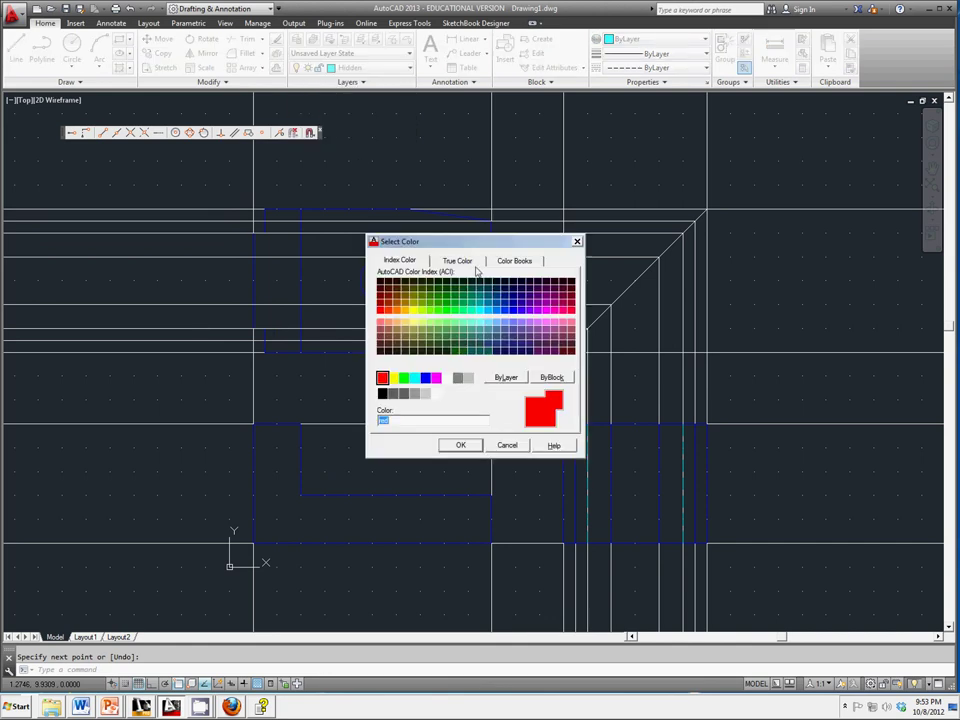
{"action": "left_click", "coordinate": [497, 444]}
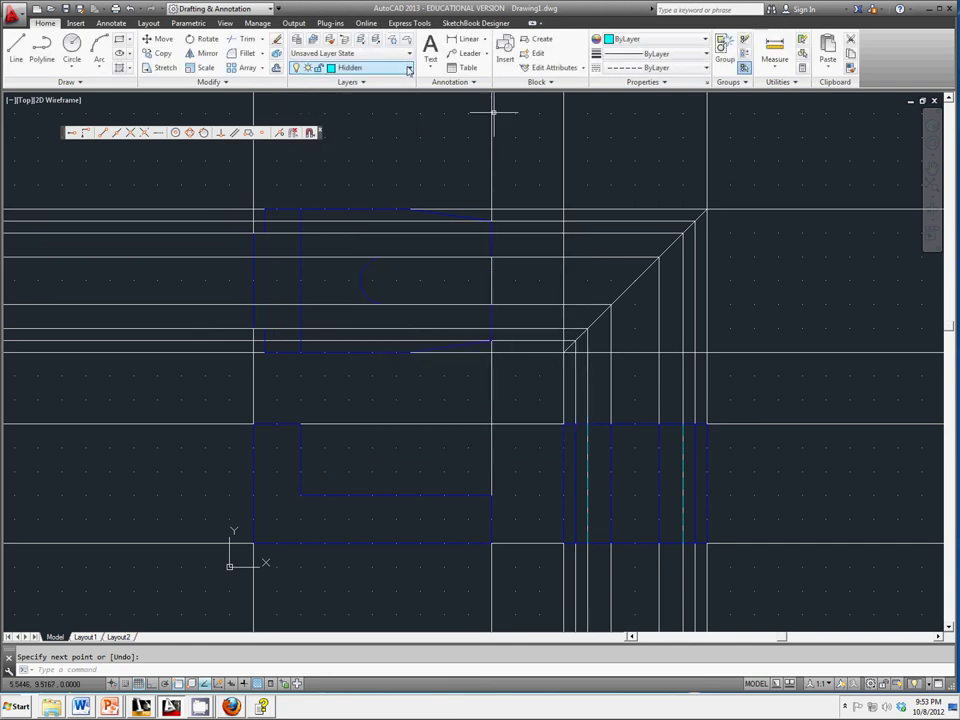
Make Center the current layer and draw a vertical center line through the middle of the side view, extending slightly past both edges.
{"action": "left_click", "coordinate": [408, 67]}
{"action": "left_click", "coordinate": [403, 96]}
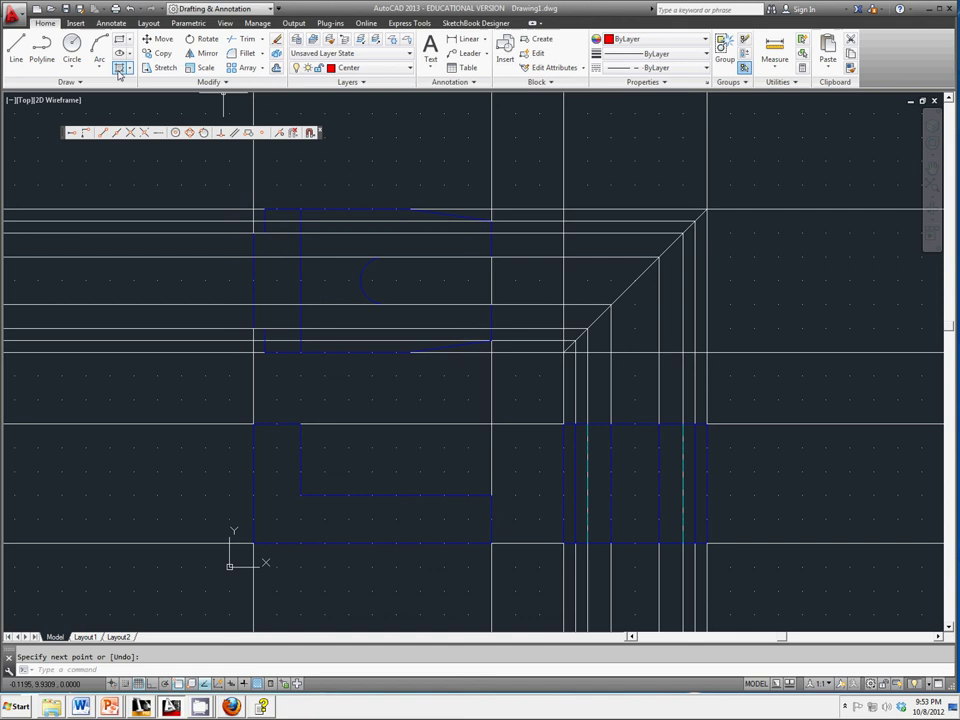
{"action": "left_click", "coordinate": [14, 48]}
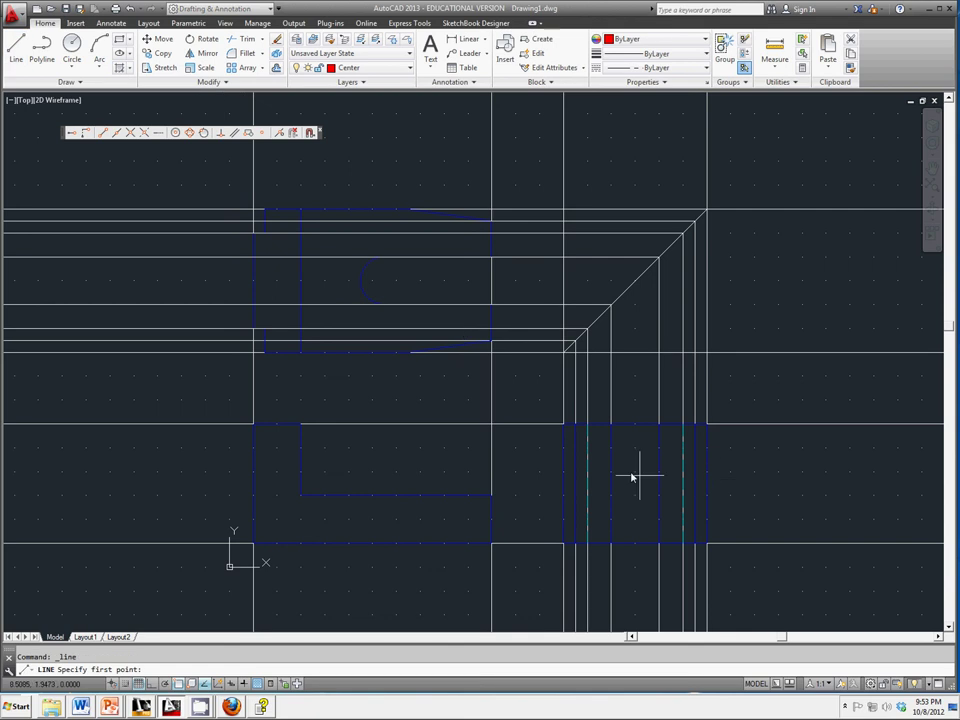
{"action": "left_click", "coordinate": [635, 407]}
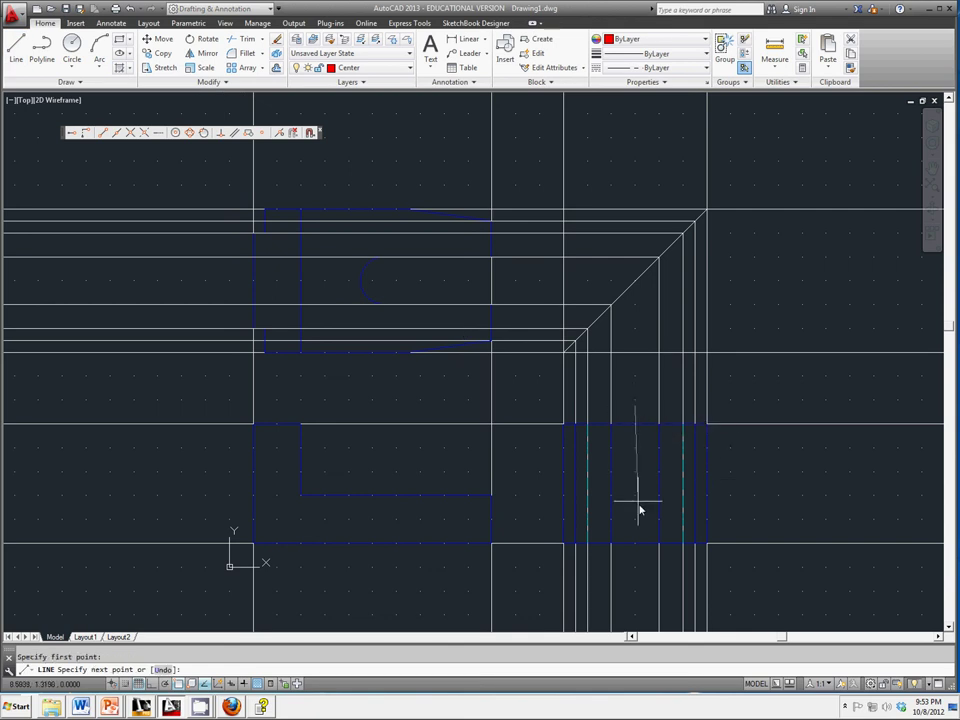
{"action": "left_click", "coordinate": [636, 565]}
{"action": "right_click", "coordinate": [636, 564]}
{"action": "left_click", "coordinate": [668, 440]}
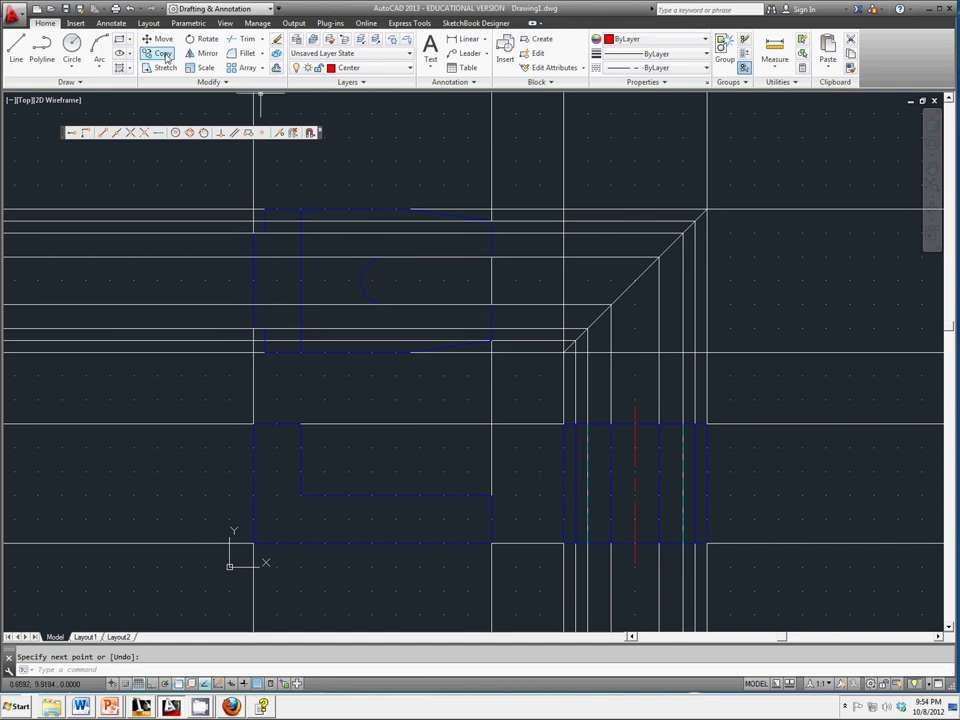
{"action": "left_click", "coordinate": [17, 47]}
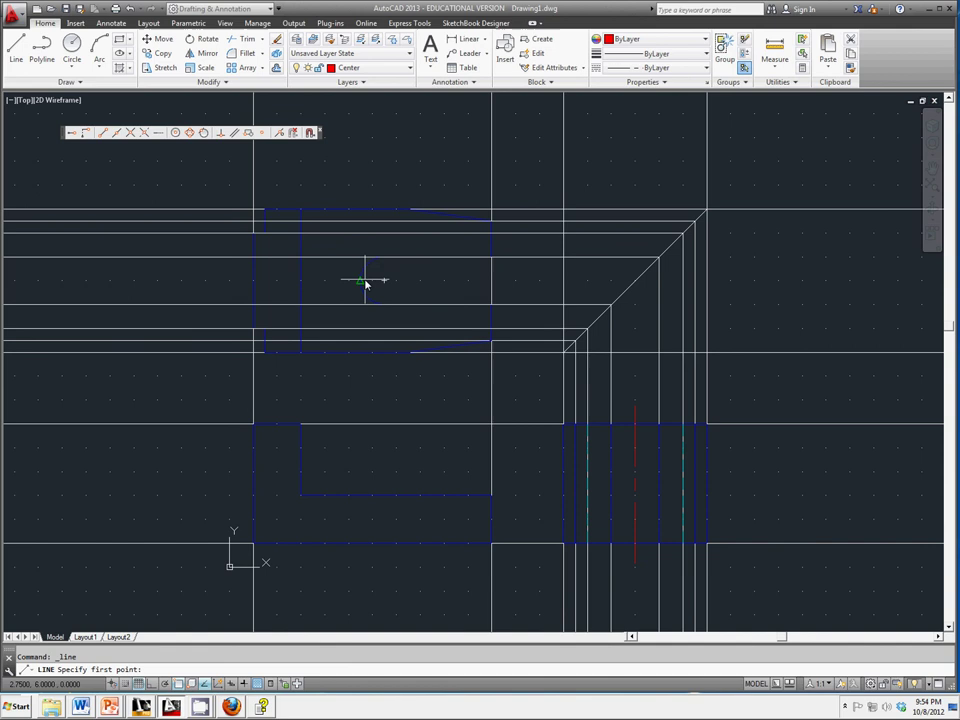
{"action": "left_click", "coordinate": [384, 281]}
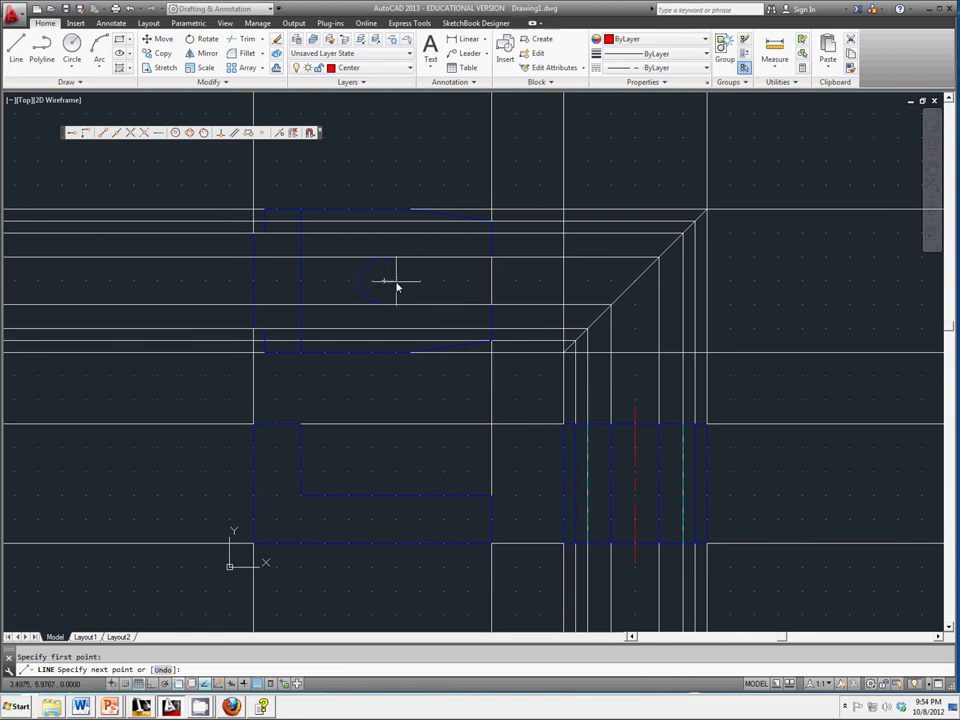
{"action": "key", "text": "Escape"}
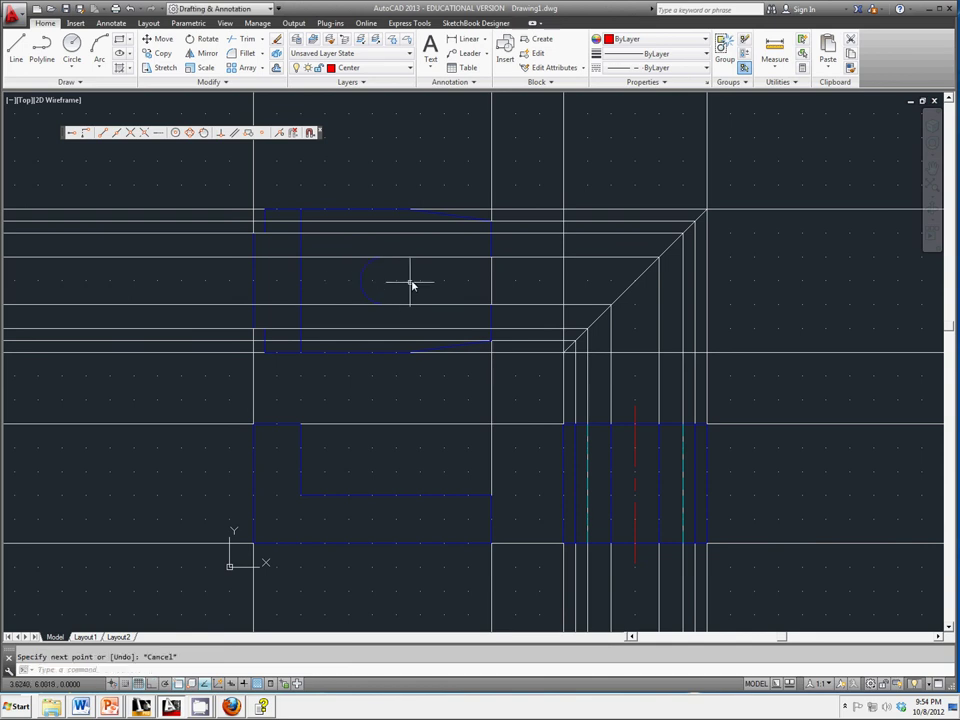
Draw a horizontal center line through the middle of the top view and its slot, extending past both ends of the view.
{"action": "right_click", "coordinate": [413, 282]}
{"action": "left_click", "coordinate": [430, 282]}
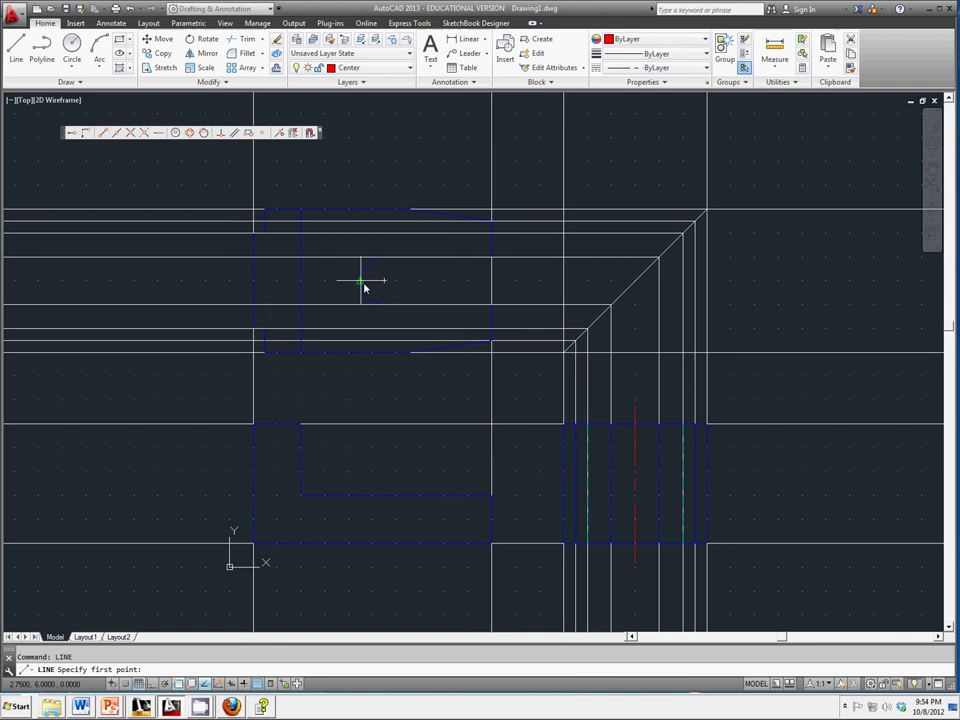
{"action": "left_click", "coordinate": [514, 286]}
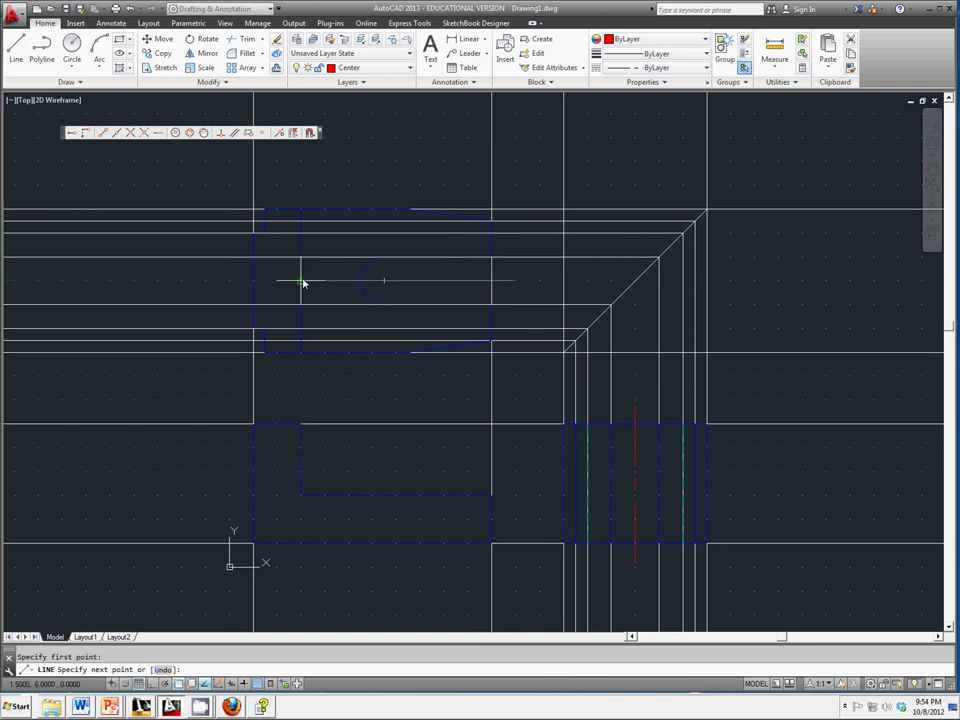
{"action": "right_click", "coordinate": [232, 283]}
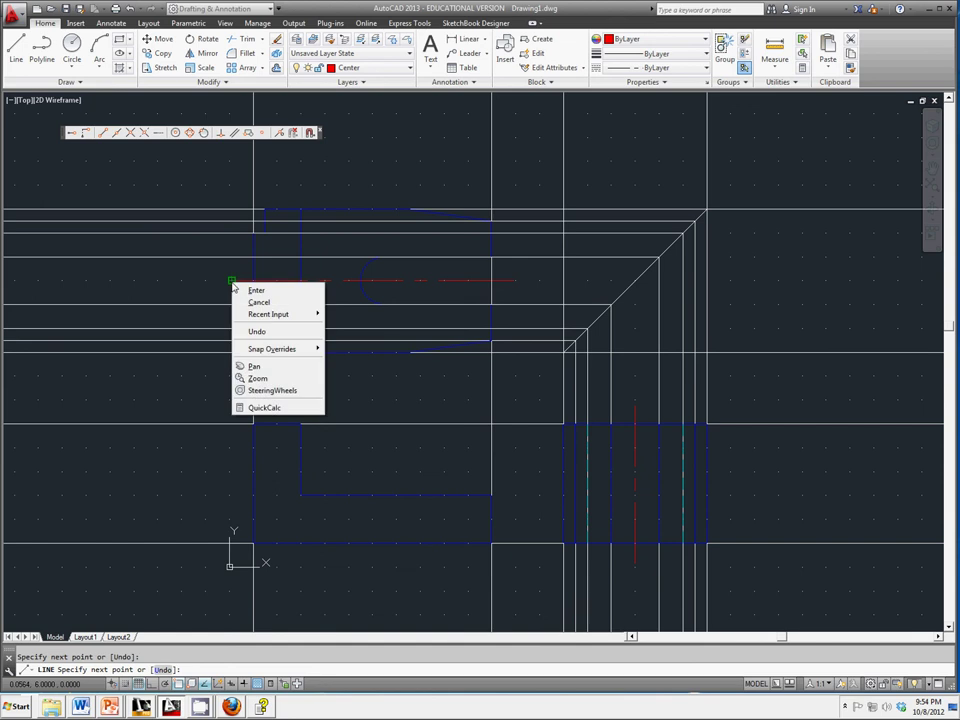
{"action": "left_click", "coordinate": [256, 290]}
Draw a vertical center line through the slot's rounded end in the top view, extending slightly past both edges of the view.
{"action": "right_click", "coordinate": [408, 291]}
{"action": "left_click", "coordinate": [405, 298]}
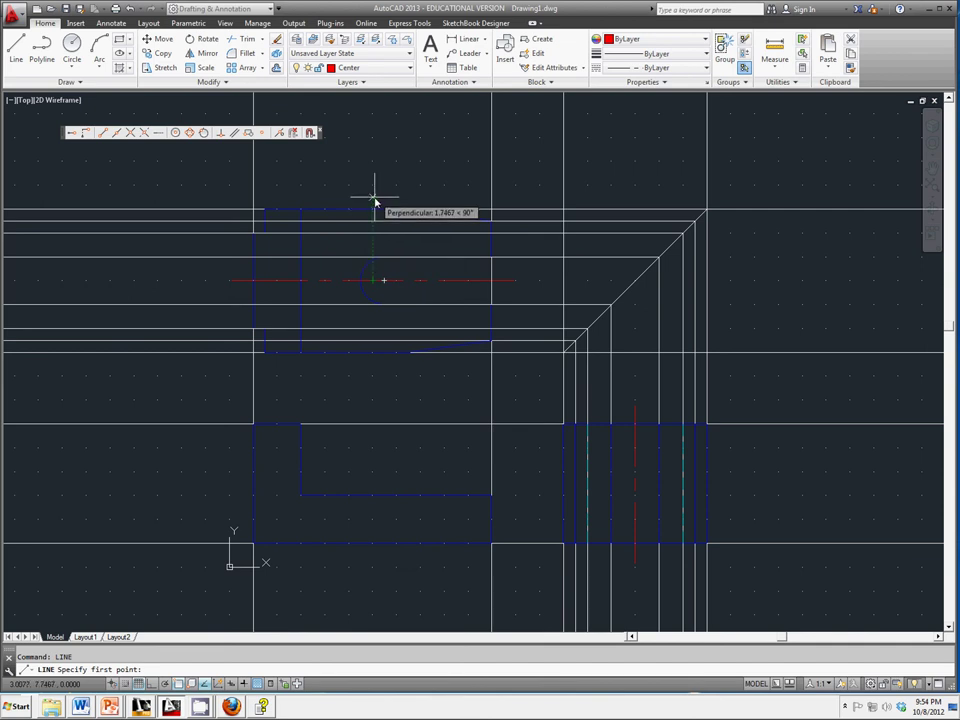
{"action": "left_click", "coordinate": [376, 209]}
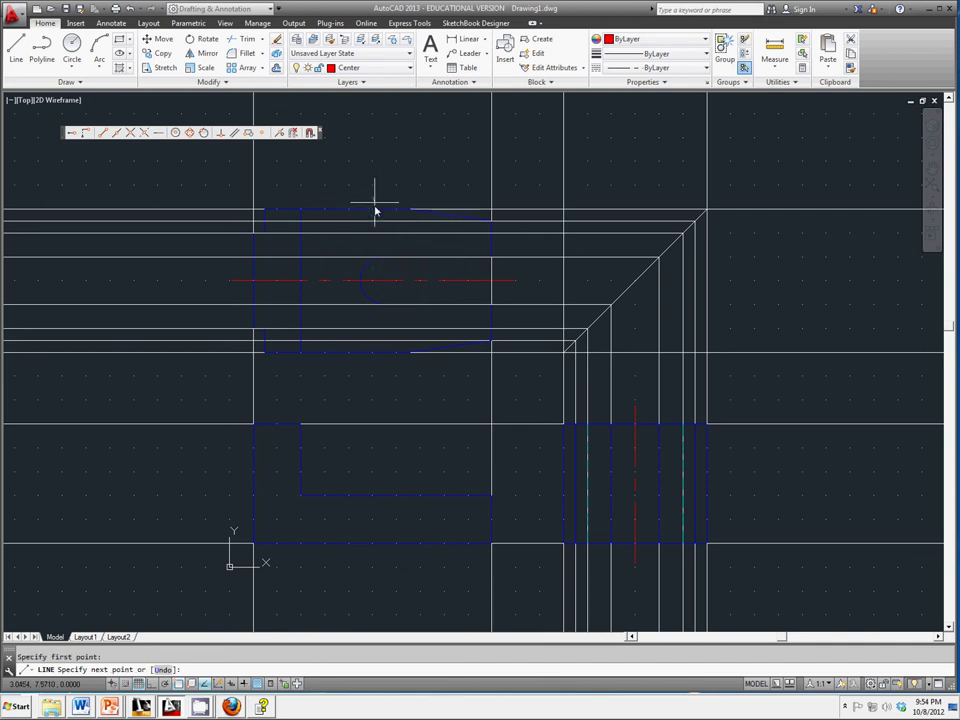
{"action": "left_click", "coordinate": [374, 369]}
{"action": "right_click", "coordinate": [376, 371]}
{"action": "left_click", "coordinate": [396, 377]}
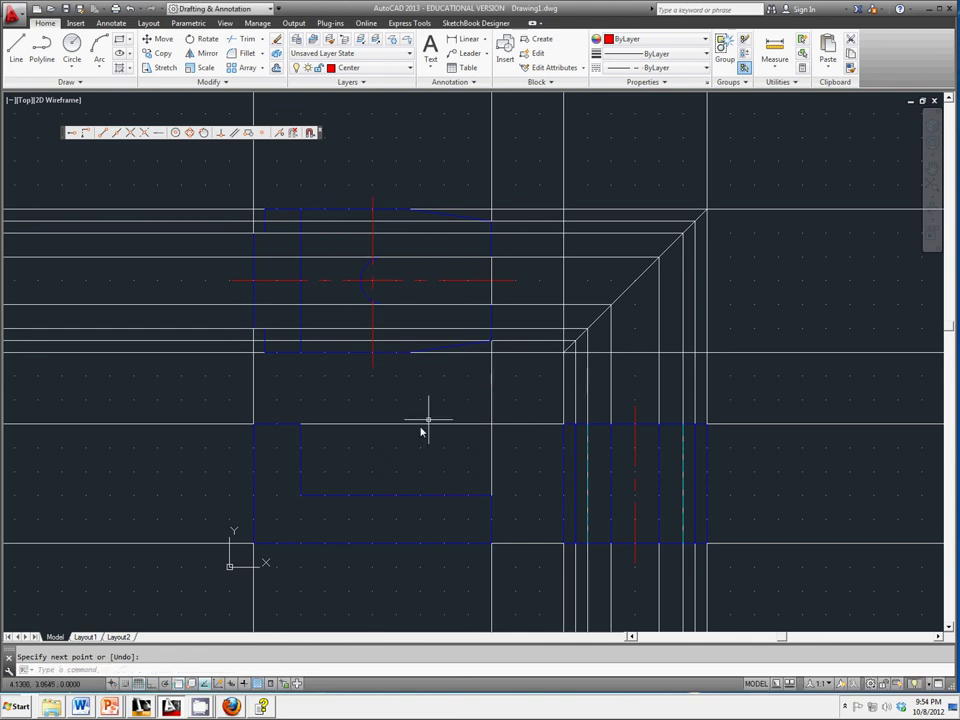
Draw a vertical center line across the front view's base, aligned with the top view's vertical center line and extending past both edges.
{"action": "right_click", "coordinate": [380, 476]}
{"action": "left_click", "coordinate": [392, 481]}
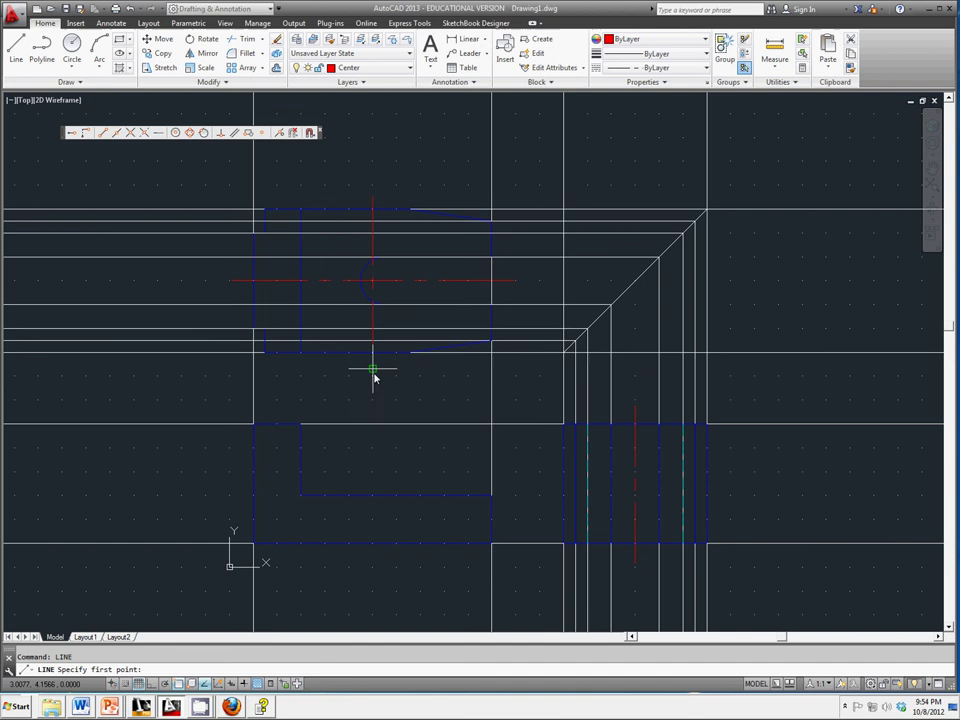
{"action": "left_click", "coordinate": [374, 475]}
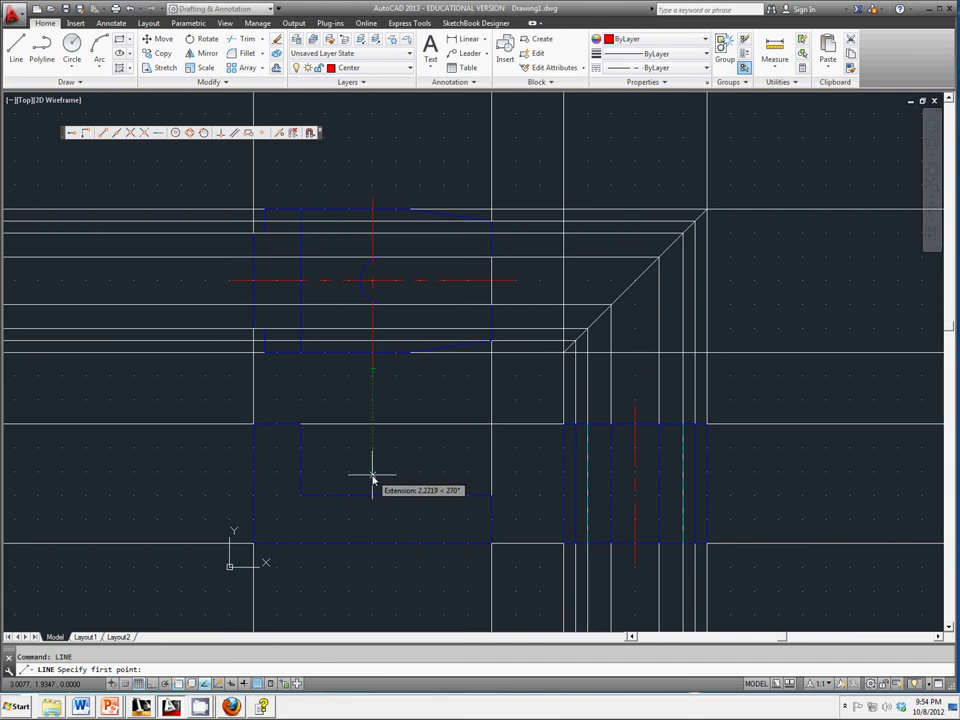
{"action": "left_click", "coordinate": [374, 546]}
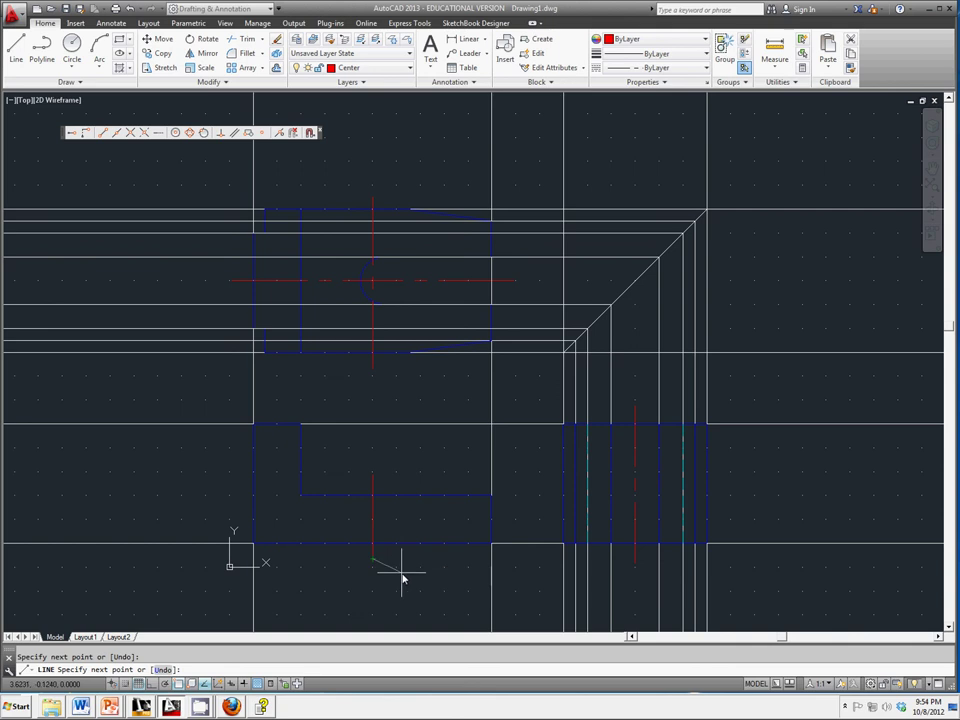
{"action": "right_click", "coordinate": [393, 578]}
{"action": "left_click", "coordinate": [416, 449]}
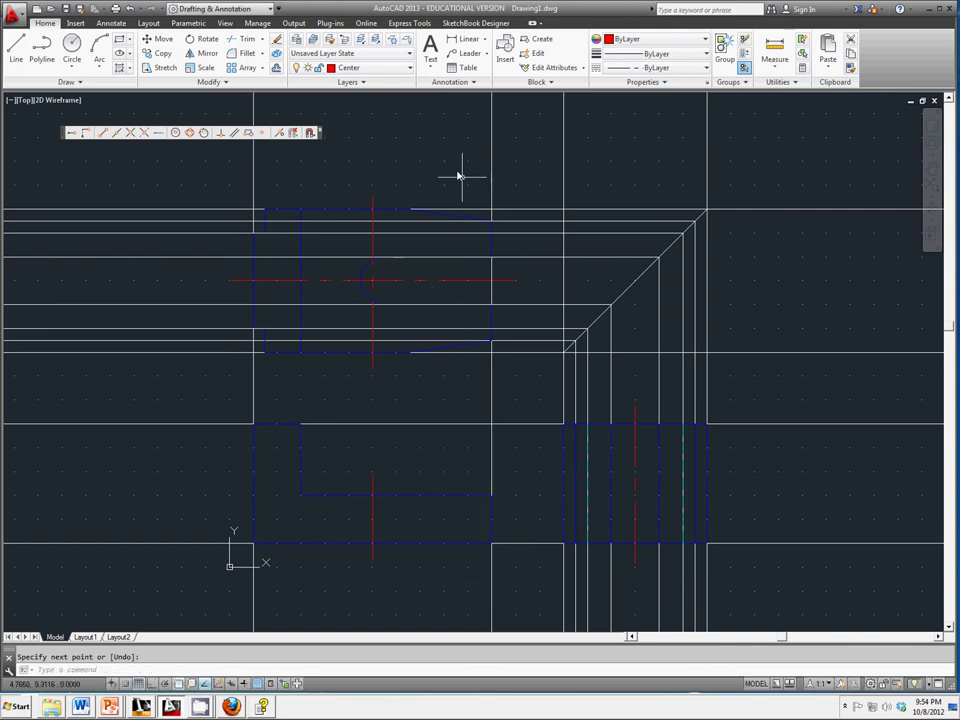
Turn off the Construction layer and make Object the current layer.
{"action": "left_click", "coordinate": [406, 68]}
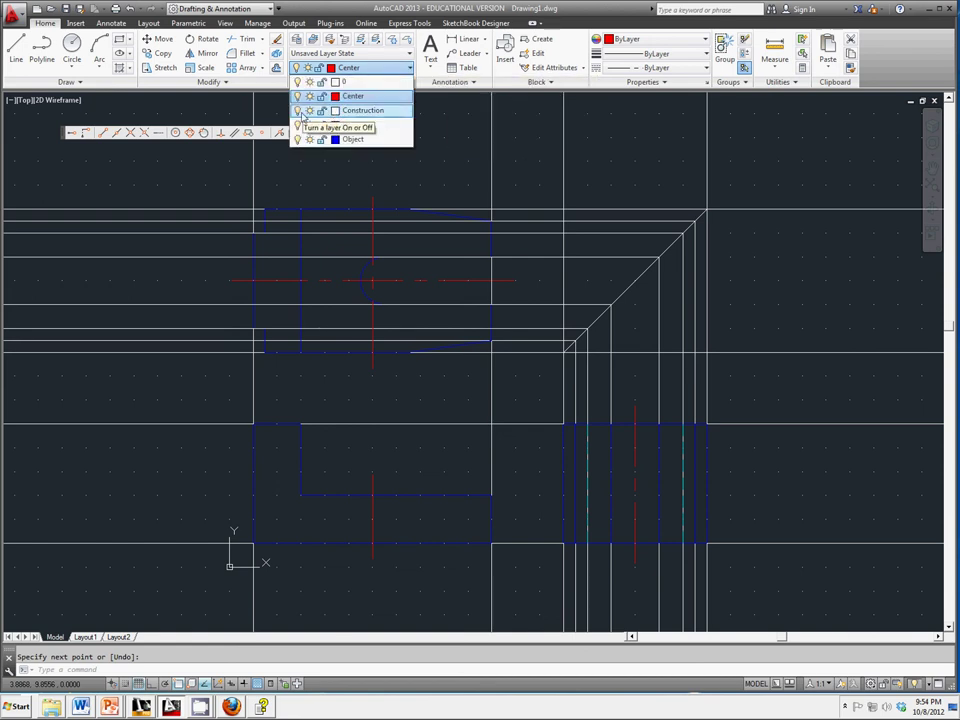
{"action": "left_click", "coordinate": [297, 111]}
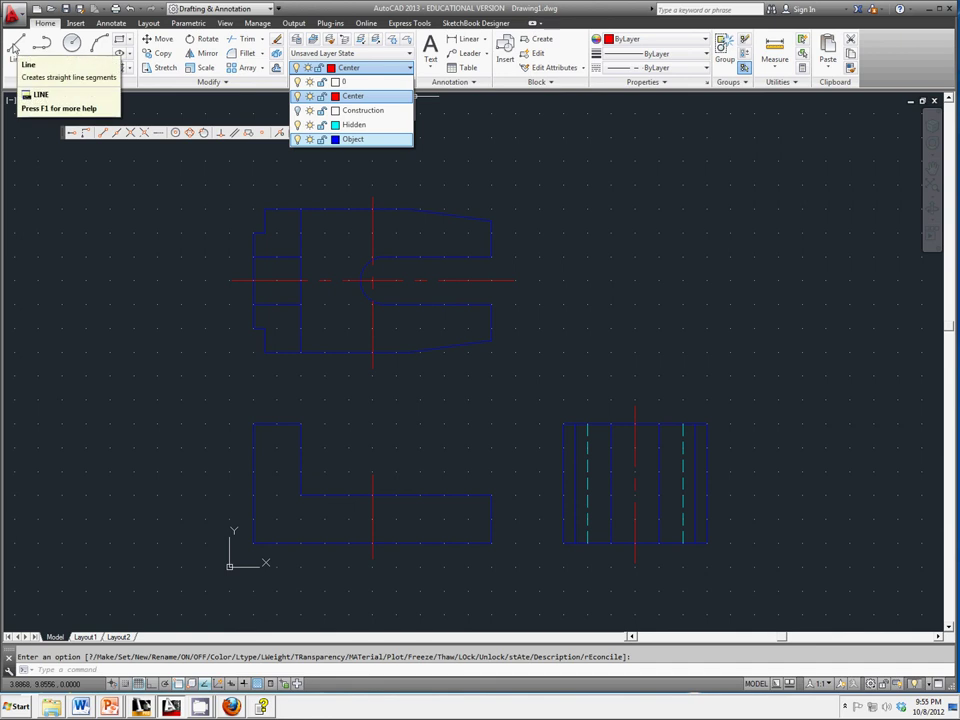
{"action": "left_click", "coordinate": [352, 139]}
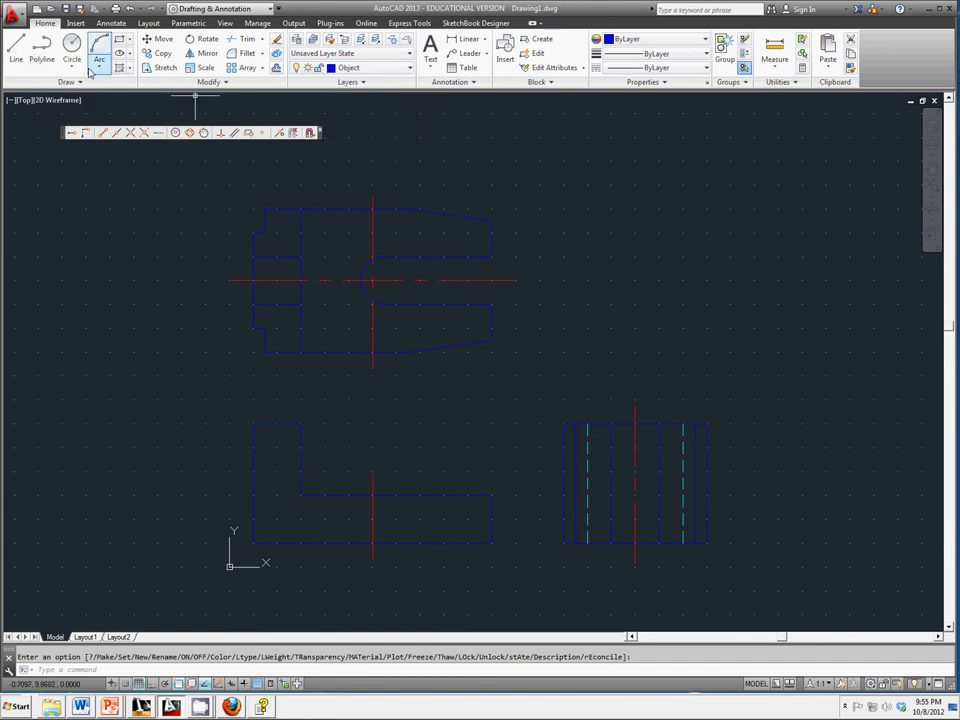
Draw a vertical object line across the front view's base, aligned with the point where the top view's taper begins.
{"action": "left_click", "coordinate": [16, 50]}
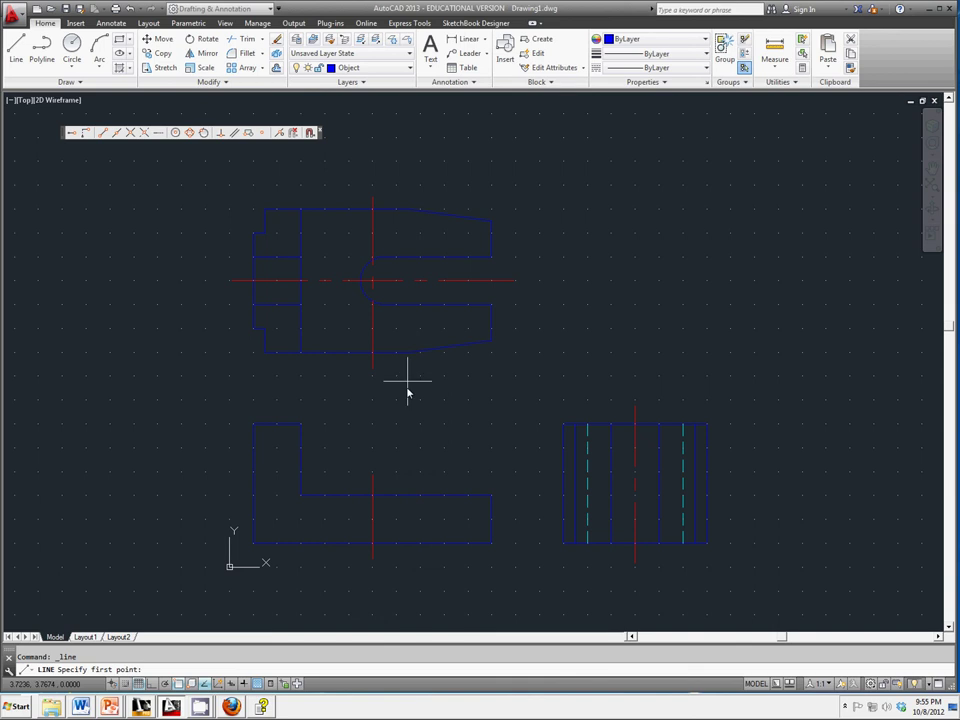
{"action": "mouse_move", "coordinate": [407, 352]}
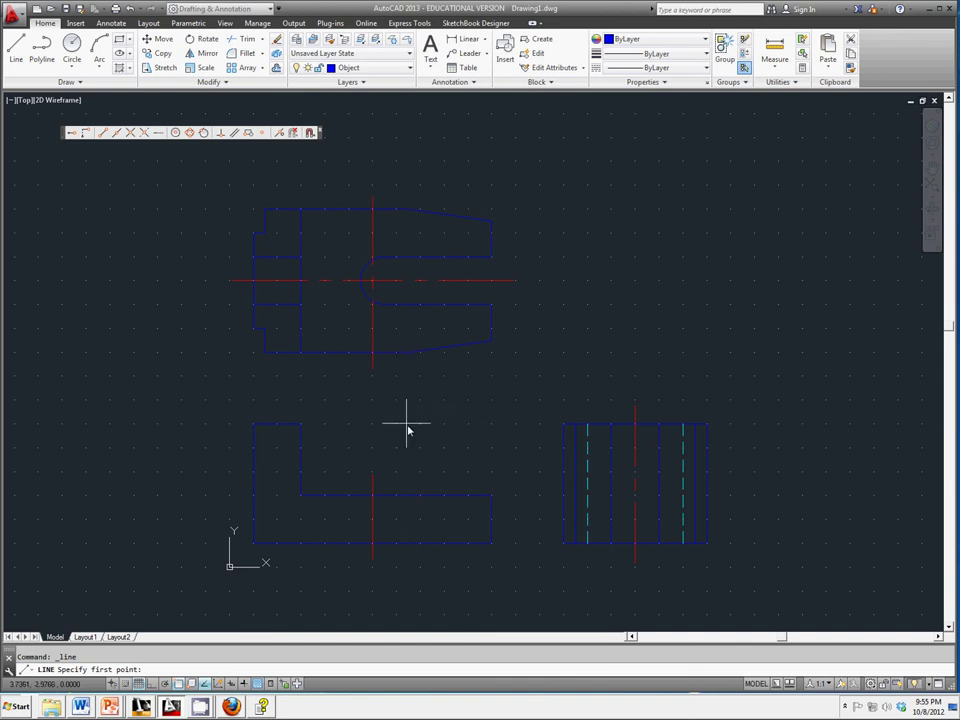
{"action": "mouse_move", "coordinate": [408, 209]}
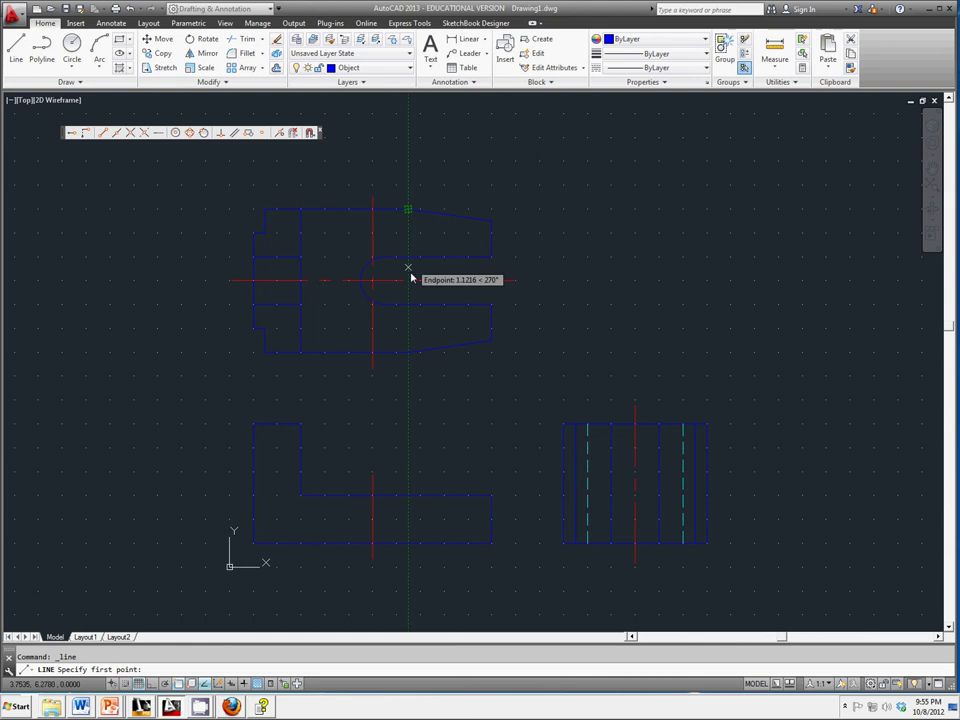
{"action": "left_click", "coordinate": [408, 489]}
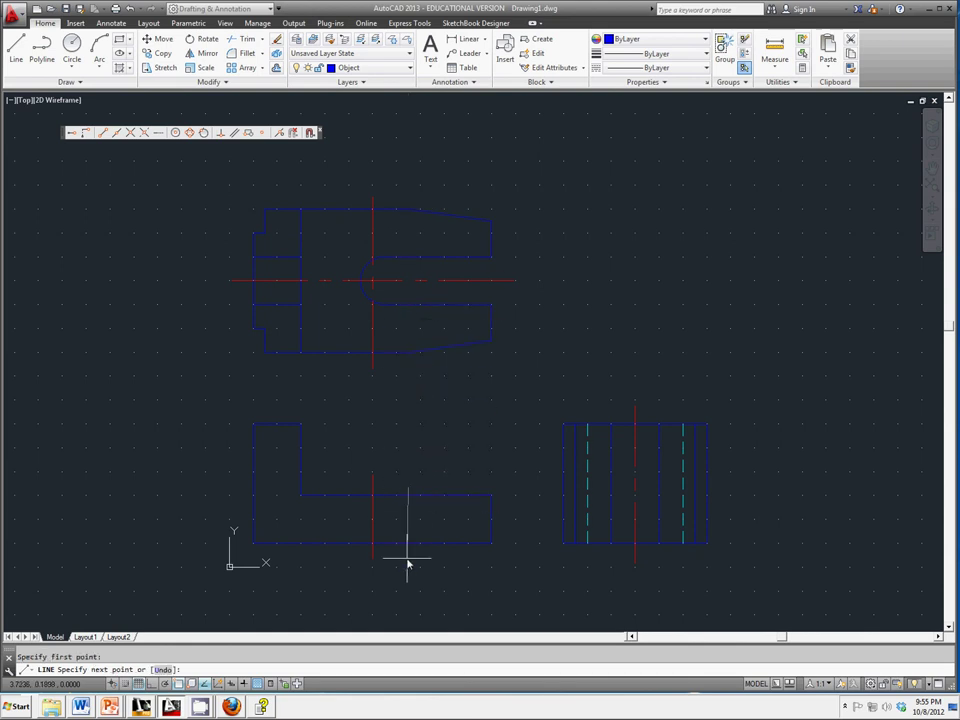
{"action": "right_click", "coordinate": [414, 526]}
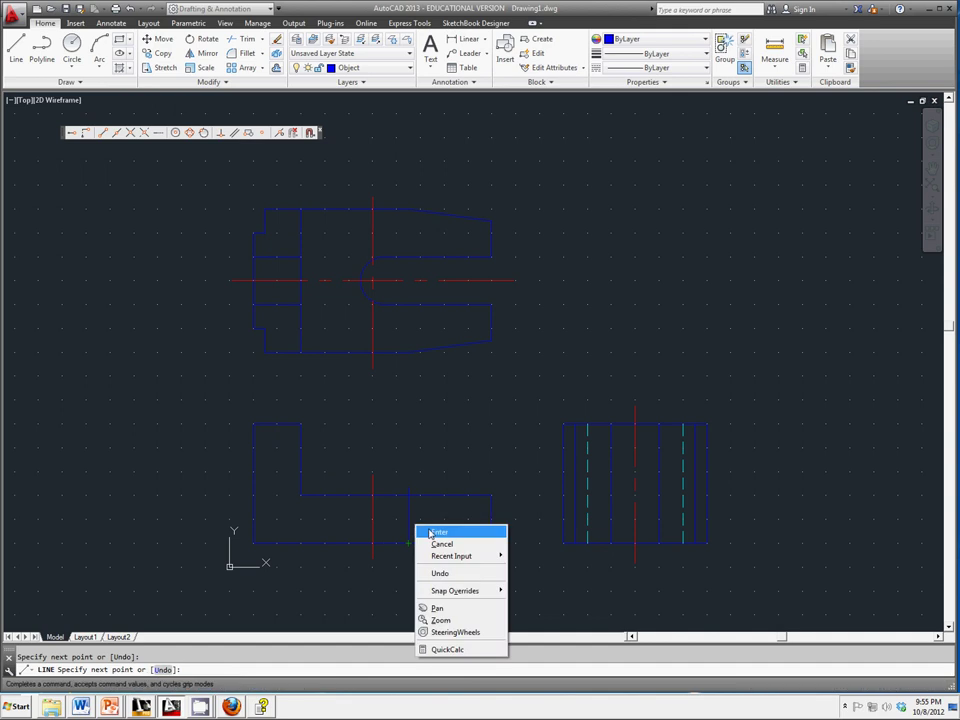
{"action": "left_click", "coordinate": [430, 531]}
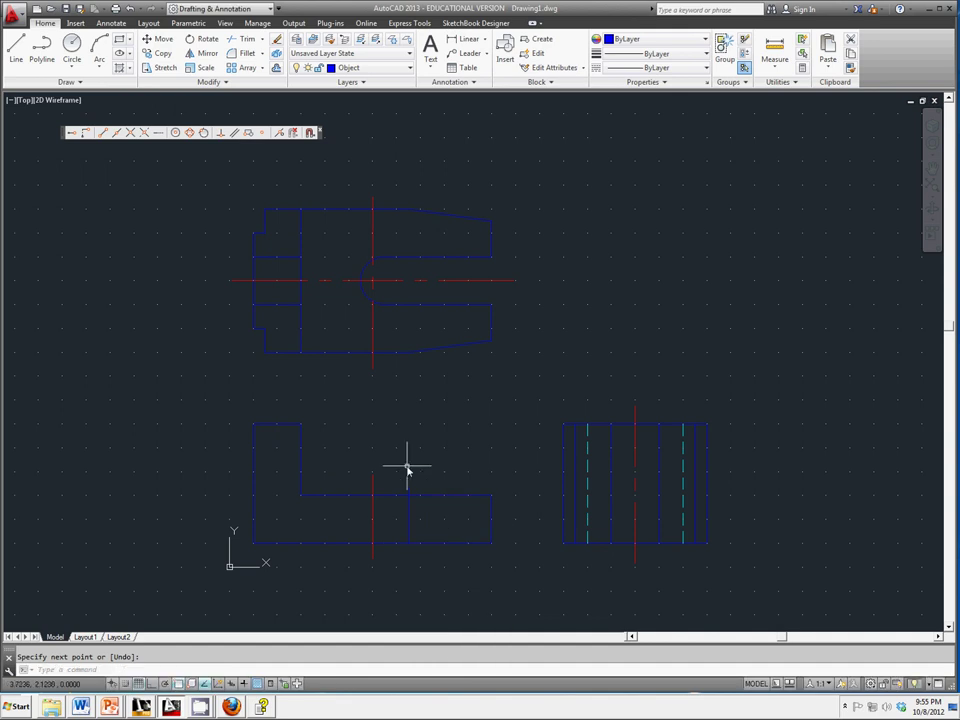
Draw a vertical line on the Hidden layer across the front view's base, aligned with the innermost point of the top view's slot arc.
{"action": "left_click", "coordinate": [350, 67]}
{"action": "left_click", "coordinate": [343, 125]}
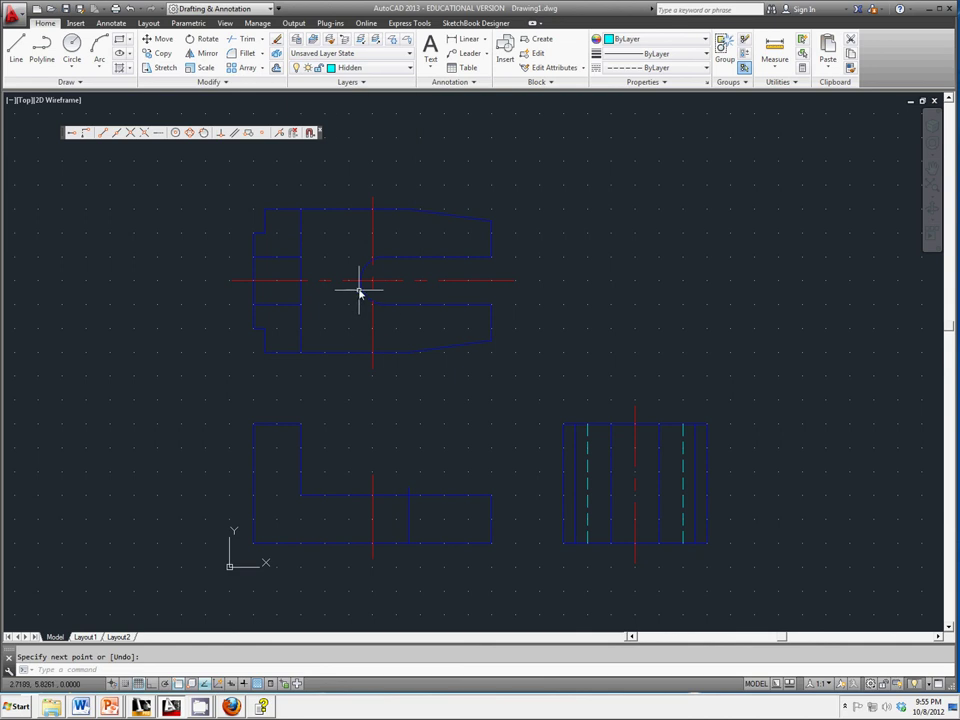
{"action": "left_click", "coordinate": [16, 46]}
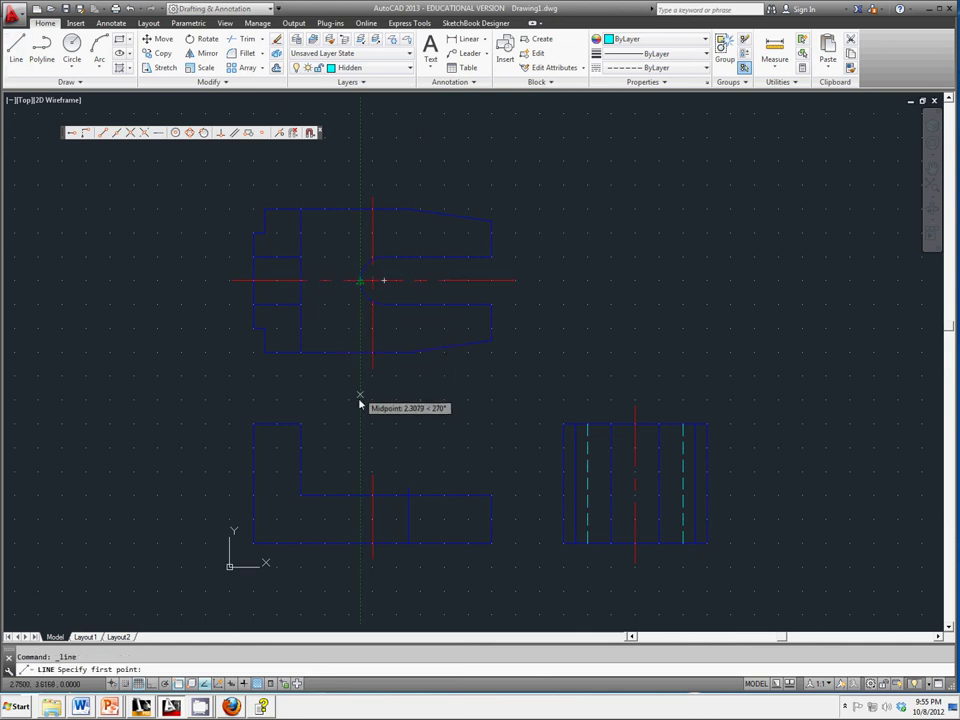
{"action": "left_click", "coordinate": [363, 493]}
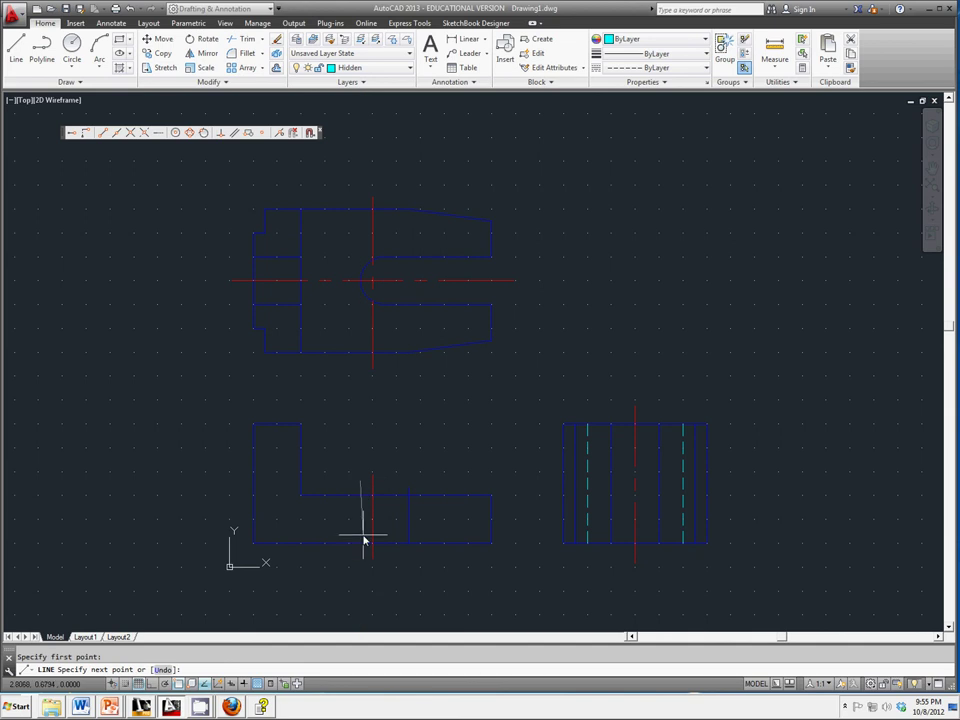
{"action": "right_click", "coordinate": [354, 442]}
{"action": "left_click", "coordinate": [372, 450]}
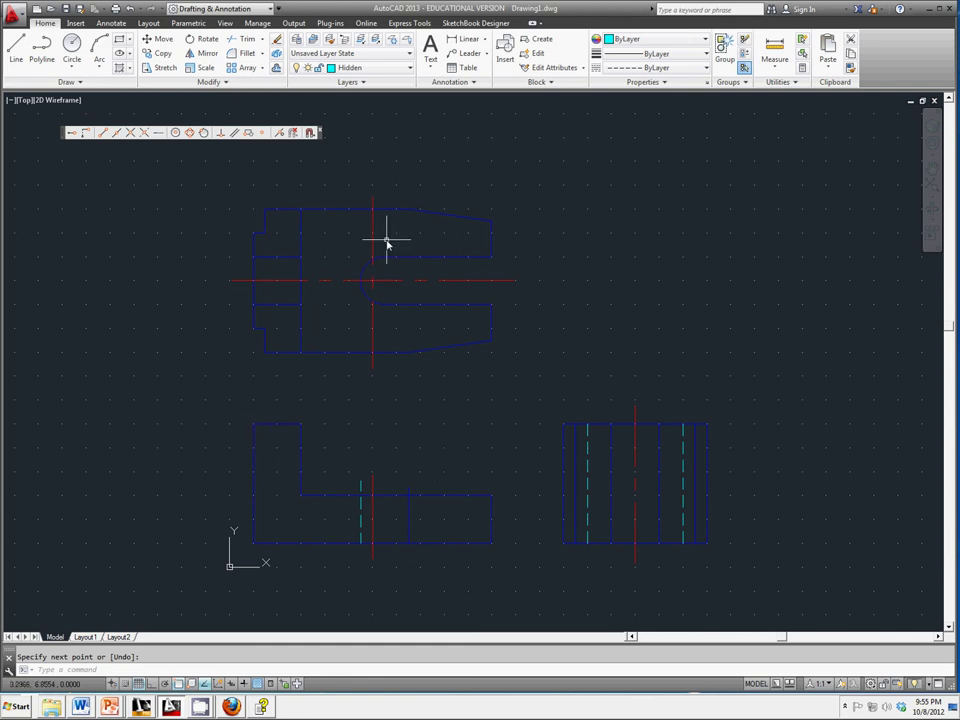
On the Object layer, start a line at the upper end of the side view's left inner line with dynamic input turned on.
{"action": "left_click", "coordinate": [373, 68]}
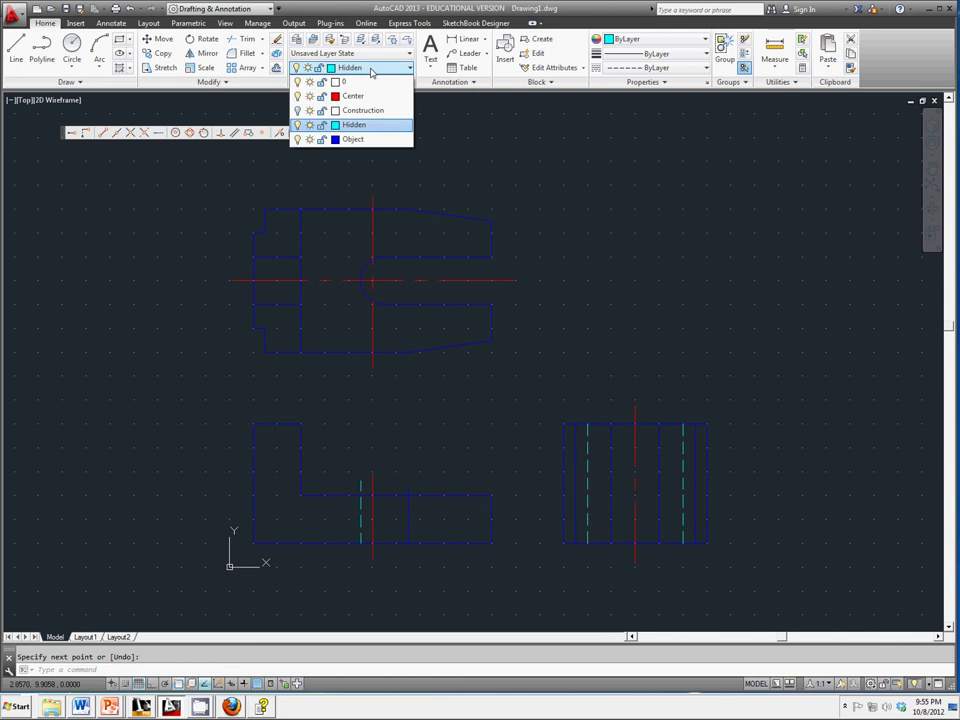
{"action": "left_click", "coordinate": [350, 139]}
{"action": "left_click", "coordinate": [16, 45]}
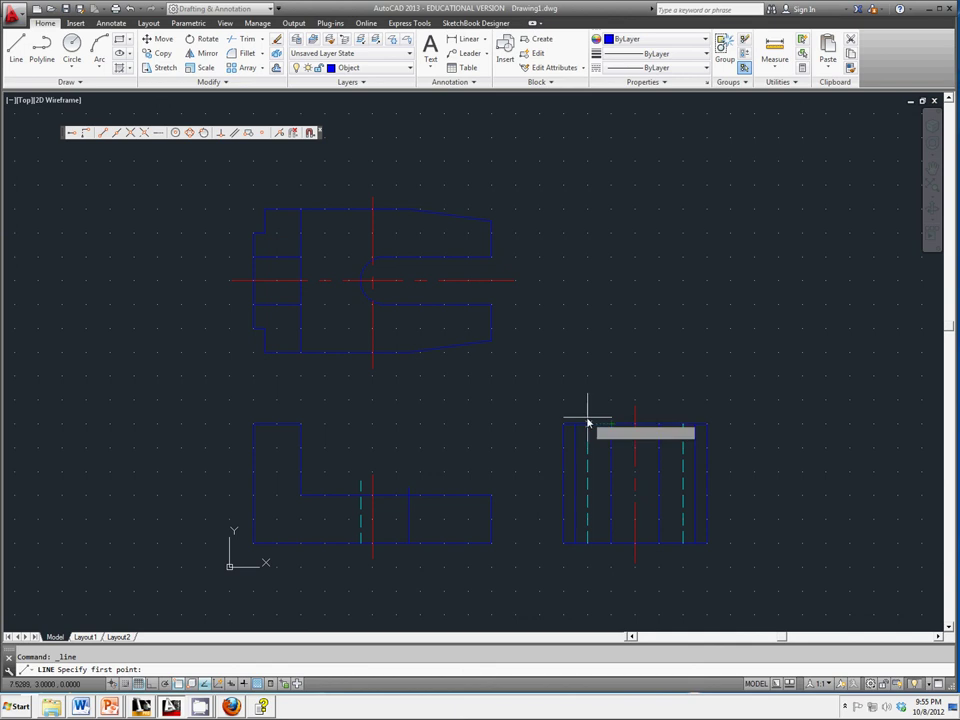
{"action": "left_click", "coordinate": [611, 426]}
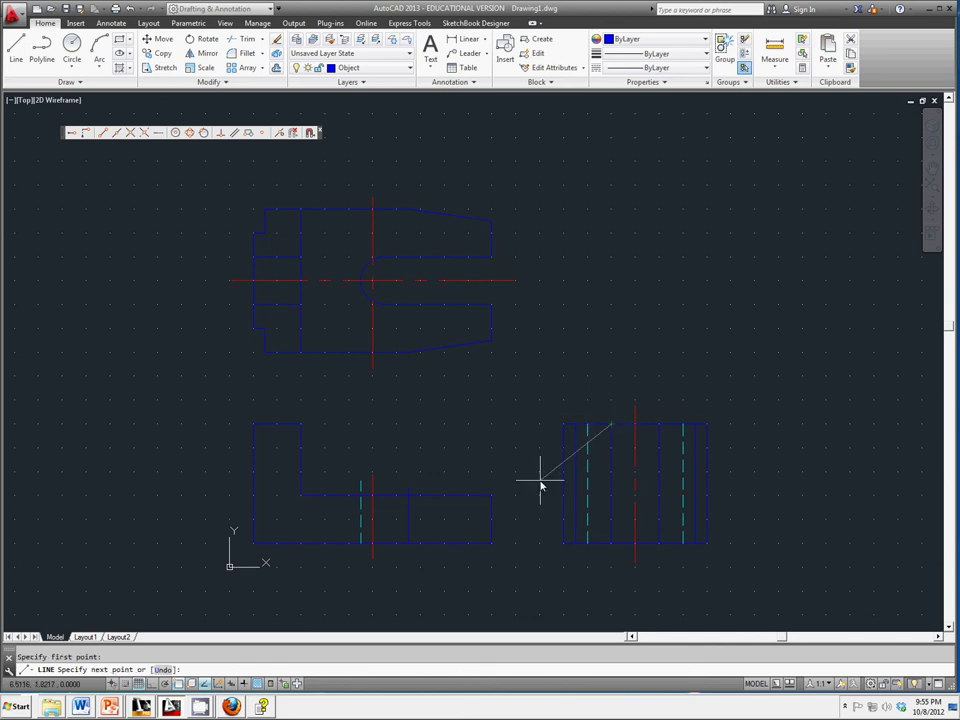
{"action": "left_click", "coordinate": [231, 685]}
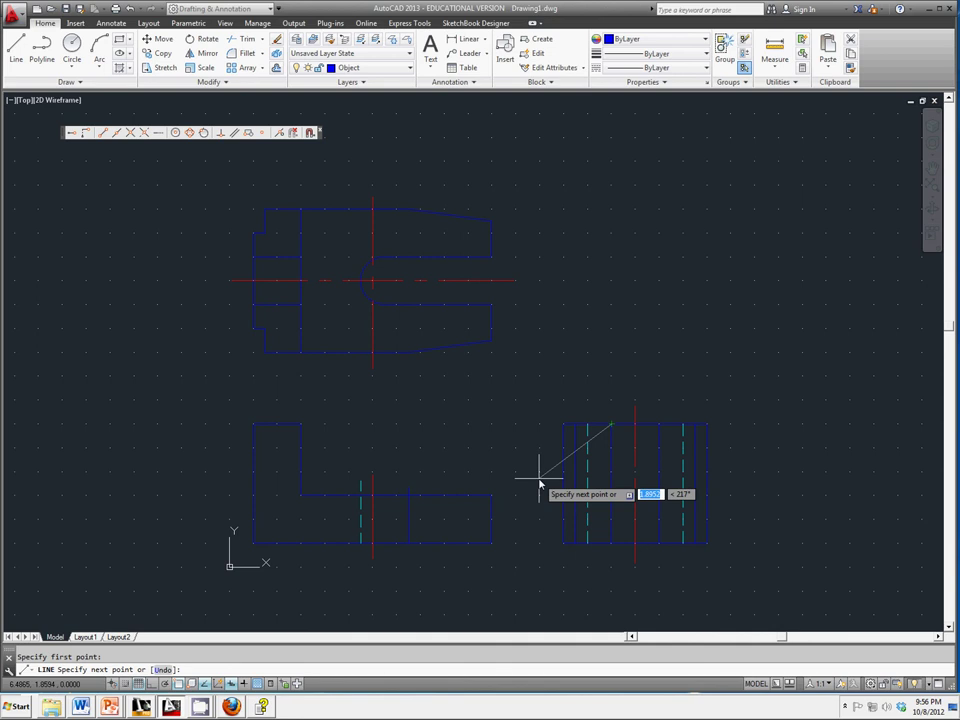
{"action": "key", "text": "Tab"}
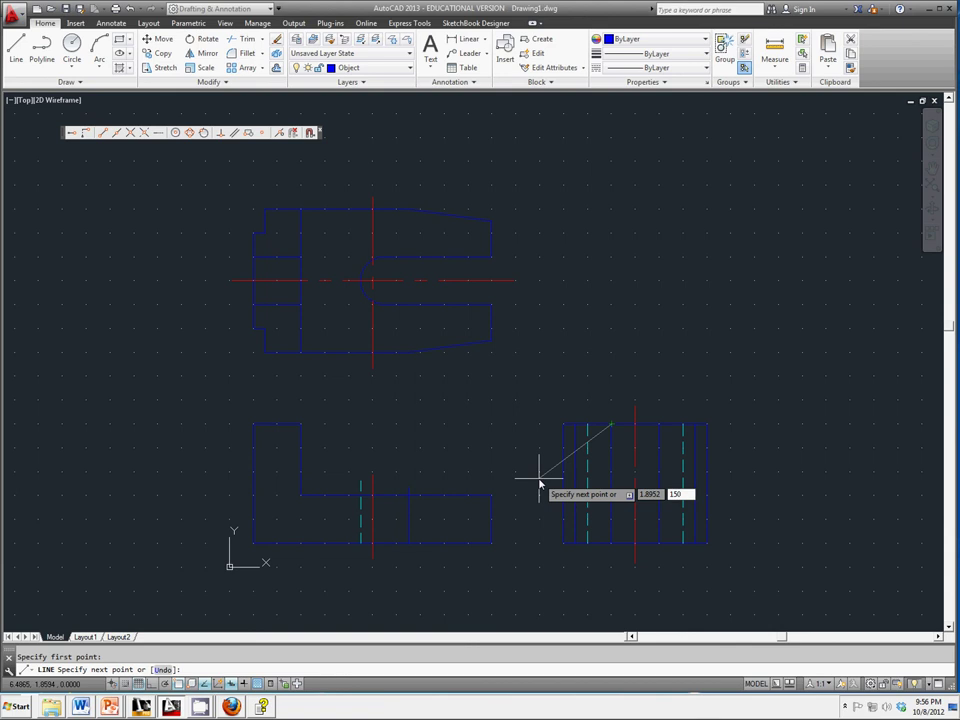
{"action": "key", "text": "Return"}
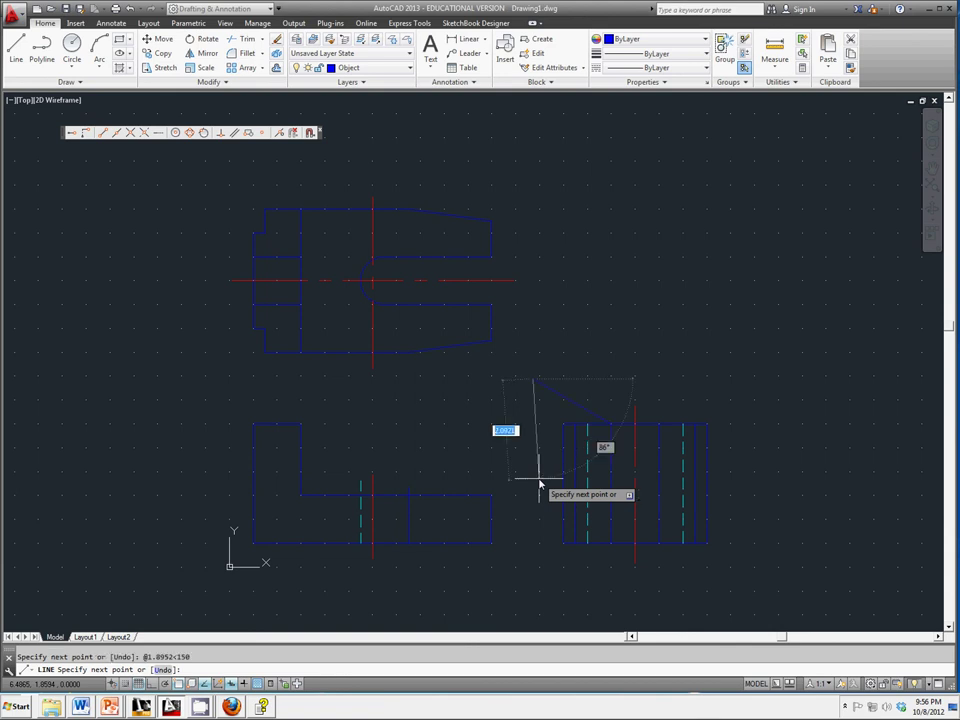
{"action": "key", "text": "ctrl+z"}
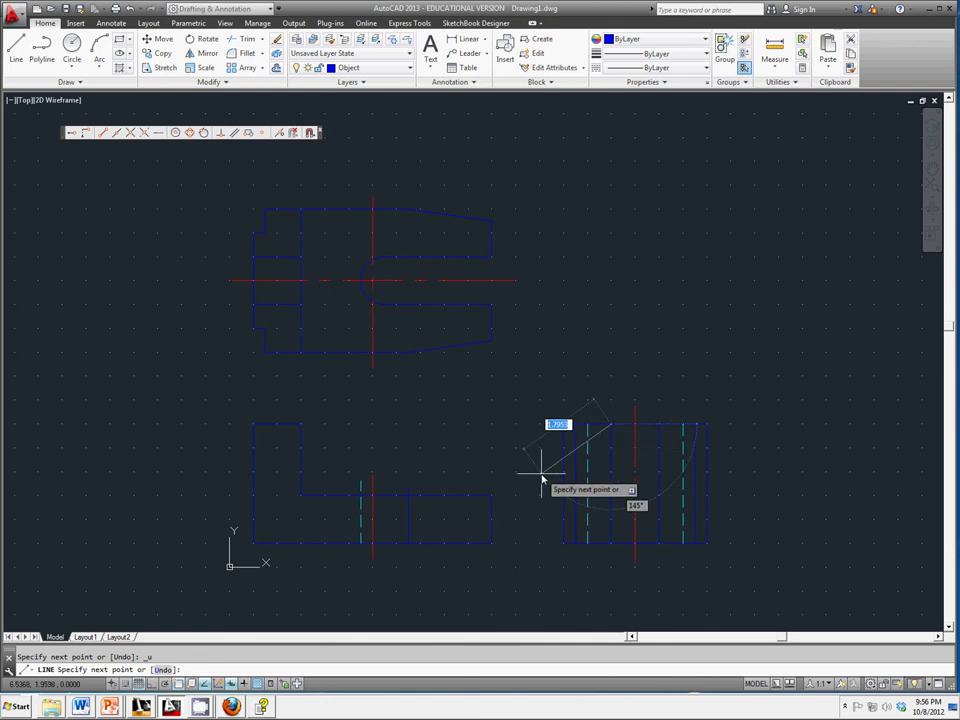
Draw the line sloping down and outward at 150 degrees, about 1.8 long, past the side view's left edge.
{"action": "key", "text": "Tab"}
{"action": "type", "text": "150"}
{"action": "key", "text": "Return"}
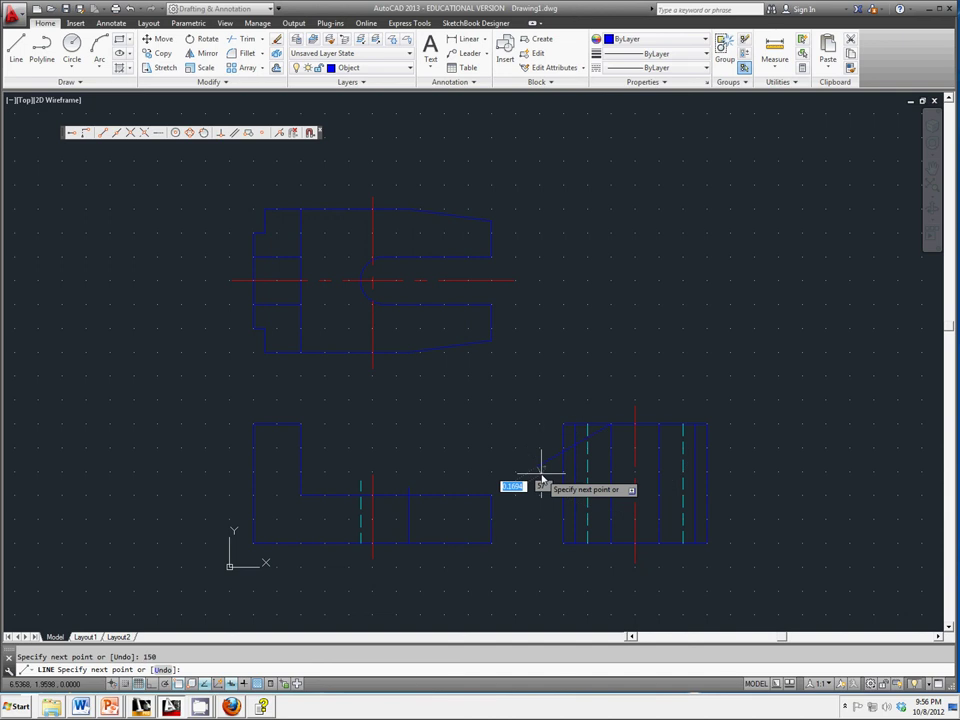
{"action": "key", "text": "Return"}
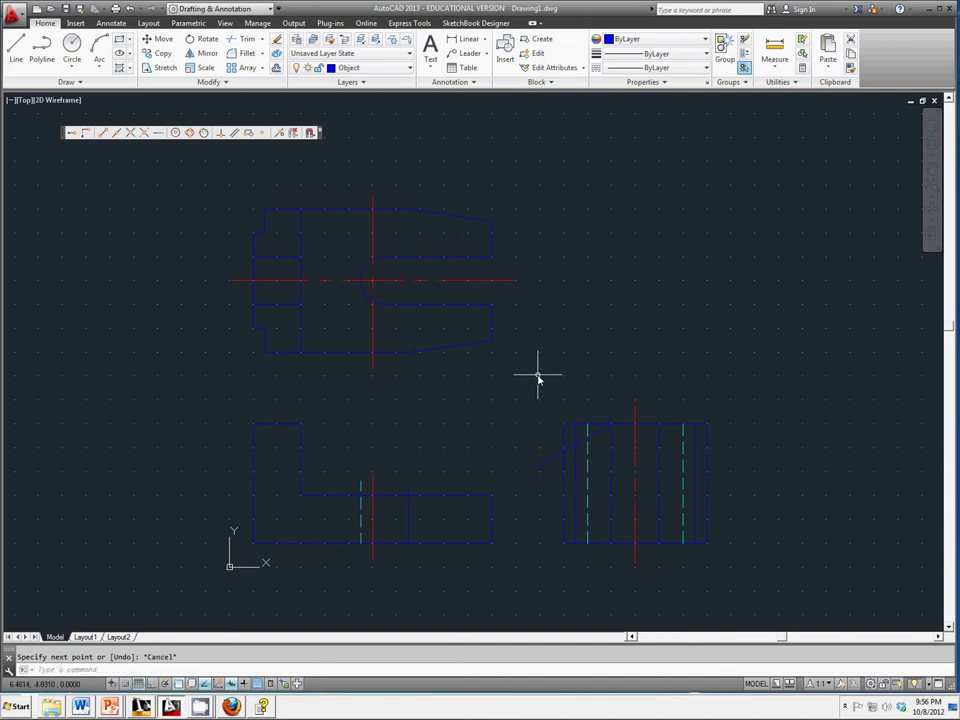
Draw the matching sloped line from the upper end of the side view's right inner line, down past the right edge.
{"action": "right_click", "coordinate": [538, 379]}
{"action": "left_click", "coordinate": [561, 384]}
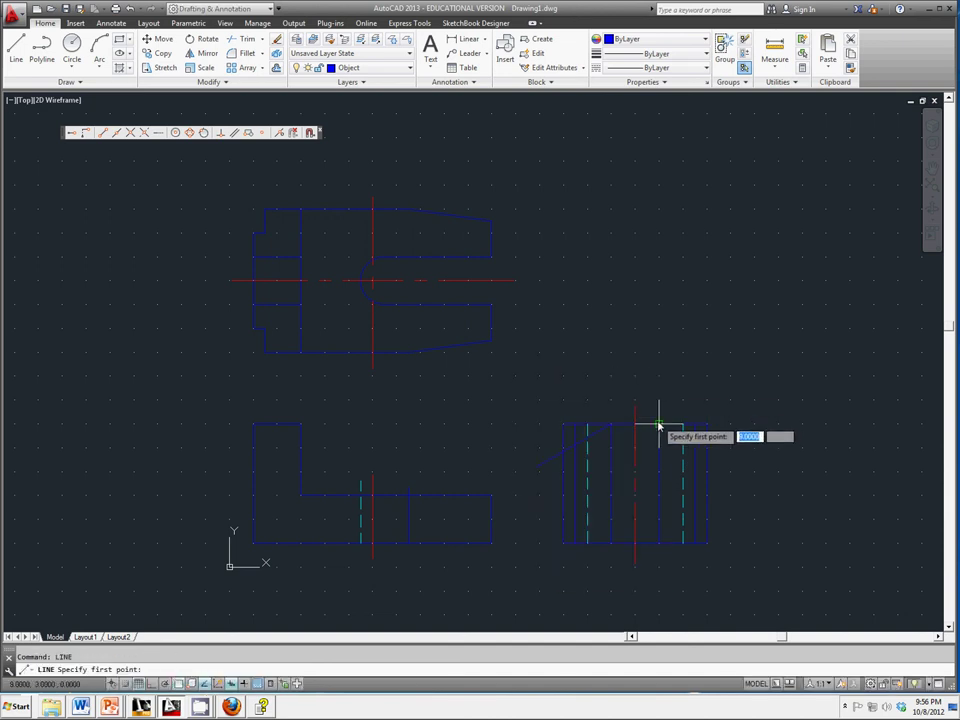
{"action": "left_click", "coordinate": [659, 425]}
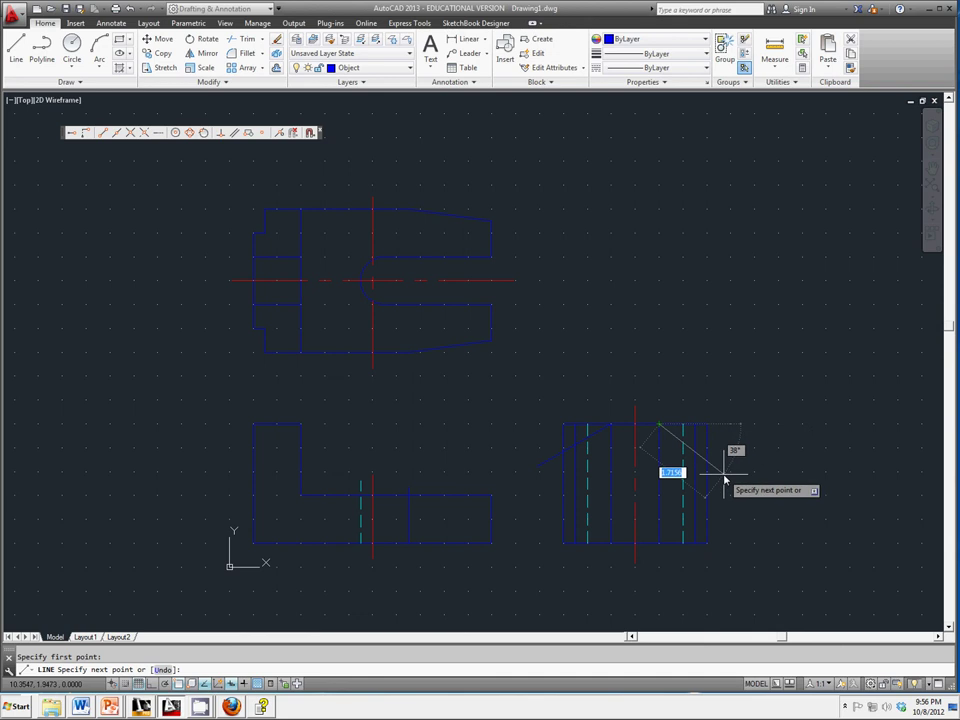
{"action": "key", "text": "Tab"}
{"action": "key", "text": "Return"}
{"action": "key", "text": "Escape"}
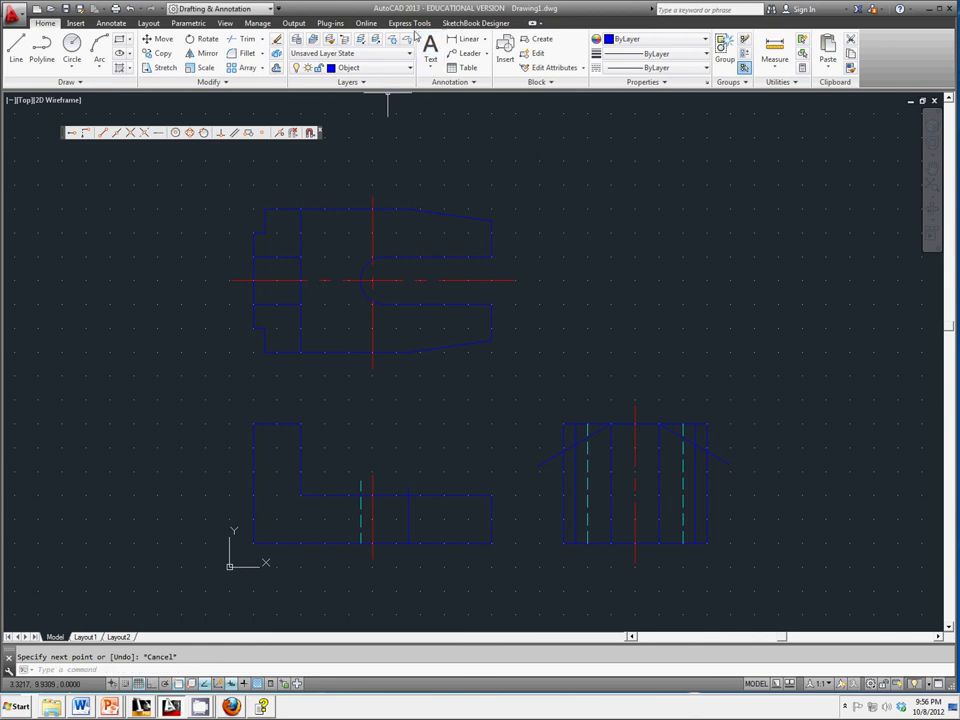
Trim the side view's upper left corner to the sloped line, removing the overhang, the outer corner and the line ends above it.
{"action": "left_click", "coordinate": [242, 38]}
{"action": "key", "text": "Return"}
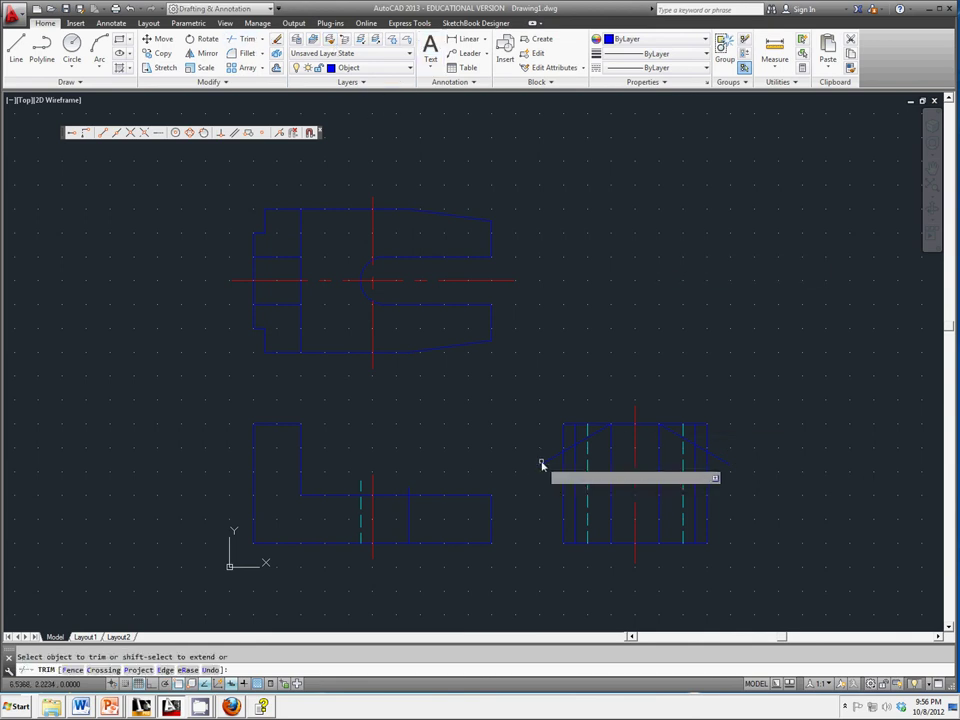
{"action": "left_click", "coordinate": [562, 445]}
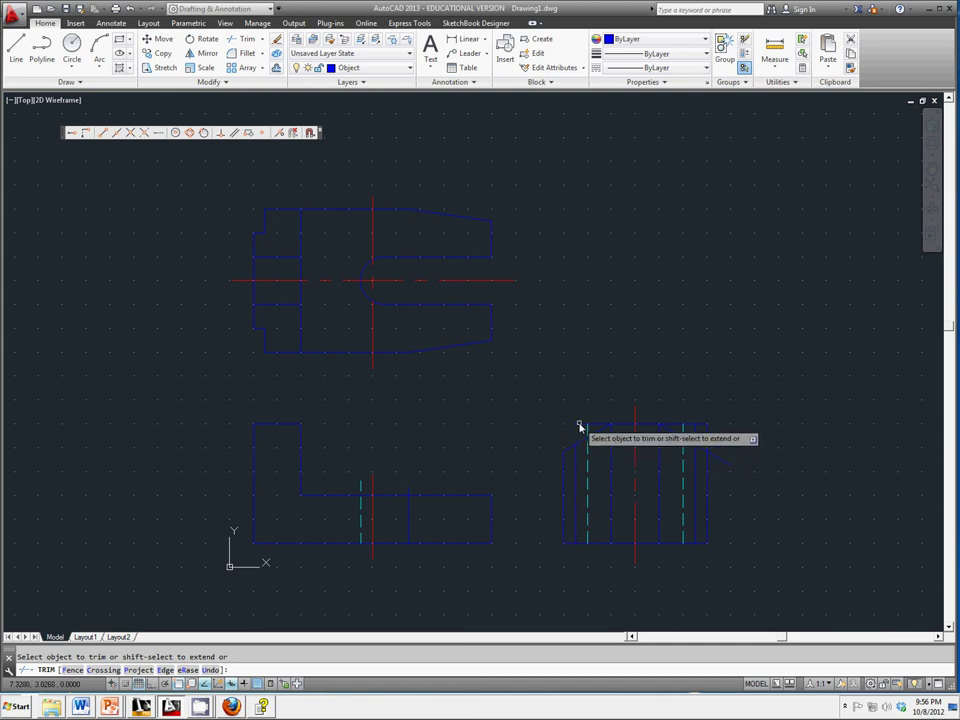
{"action": "left_click", "coordinate": [591, 429]}
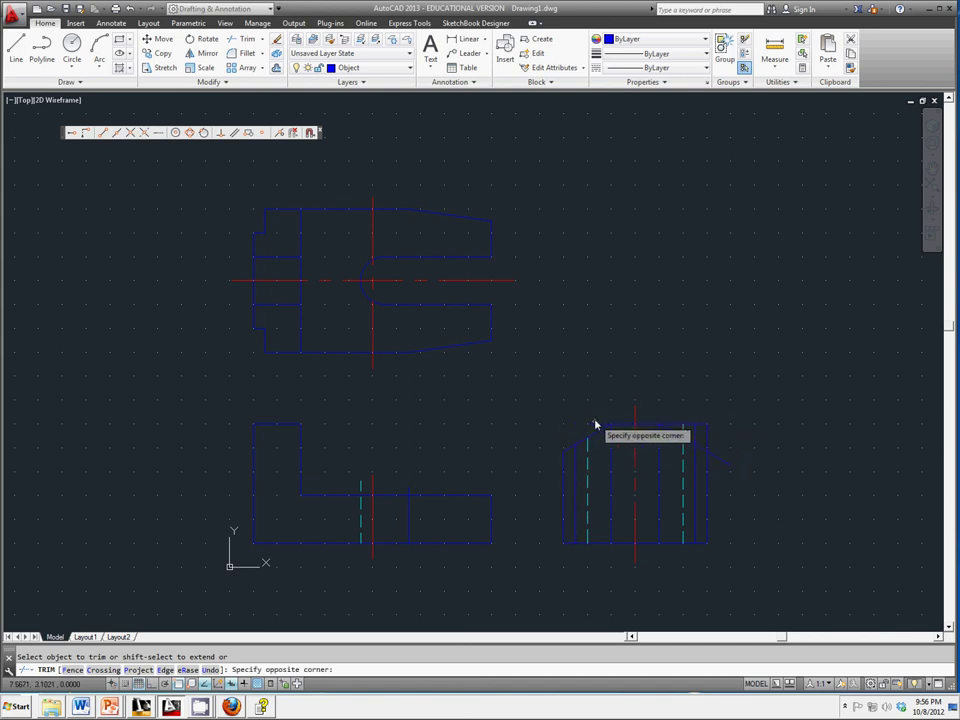
{"action": "left_click", "coordinate": [593, 427]}
{"action": "left_click", "coordinate": [594, 428]}
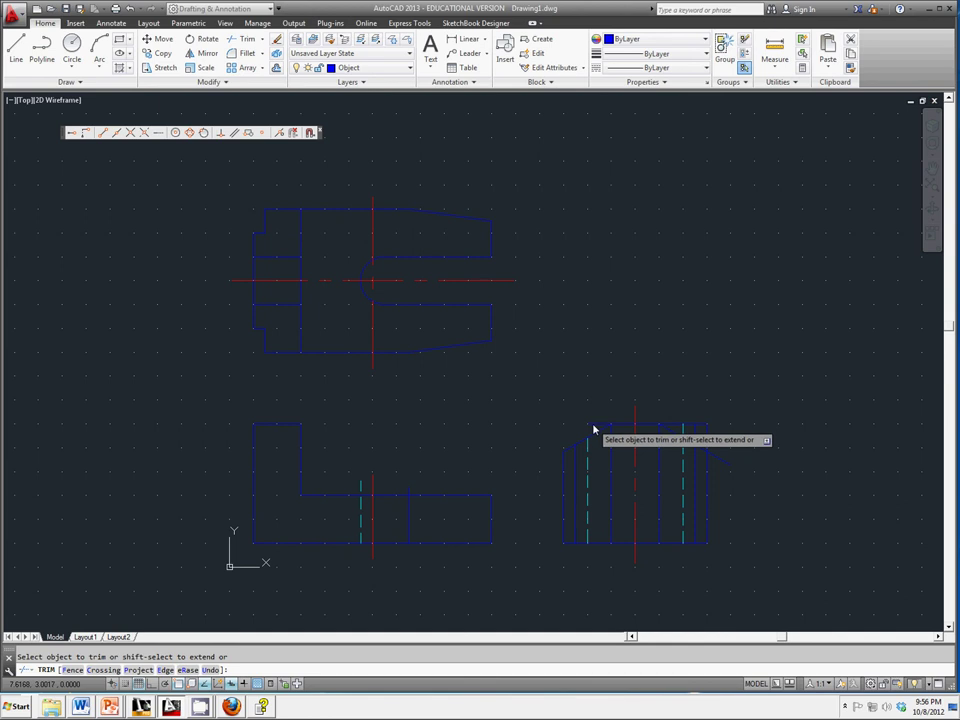
Trim the side view's upper right corner to its sloped line, and trim the object and hidden line ends protruding above the front view's base.
{"action": "left_click", "coordinate": [685, 424]}
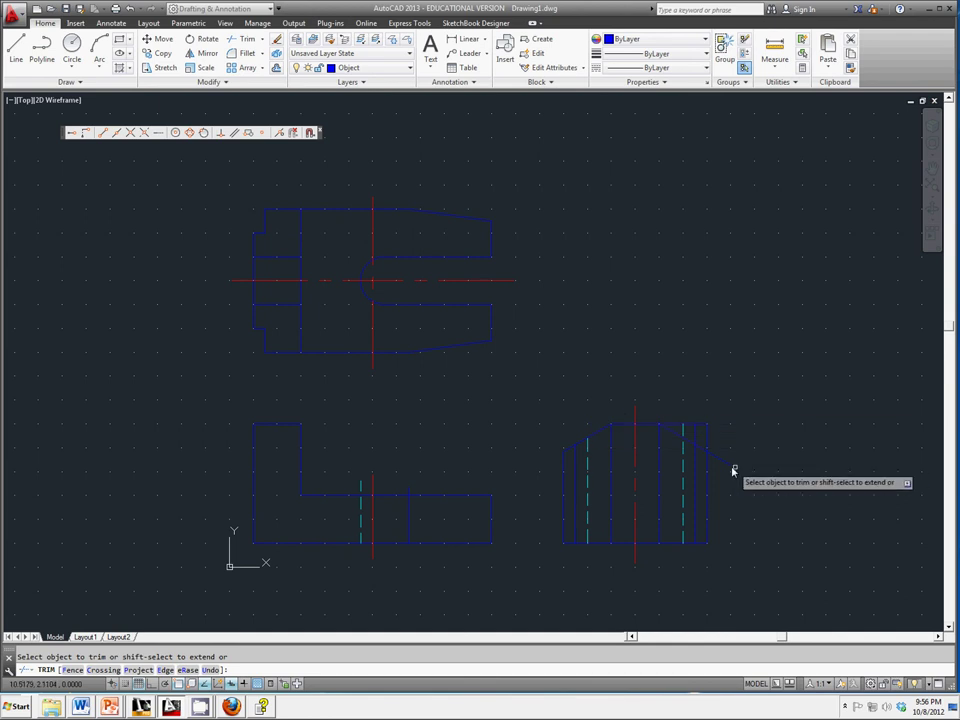
{"action": "left_click", "coordinate": [696, 432]}
{"action": "left_click", "coordinate": [689, 429]}
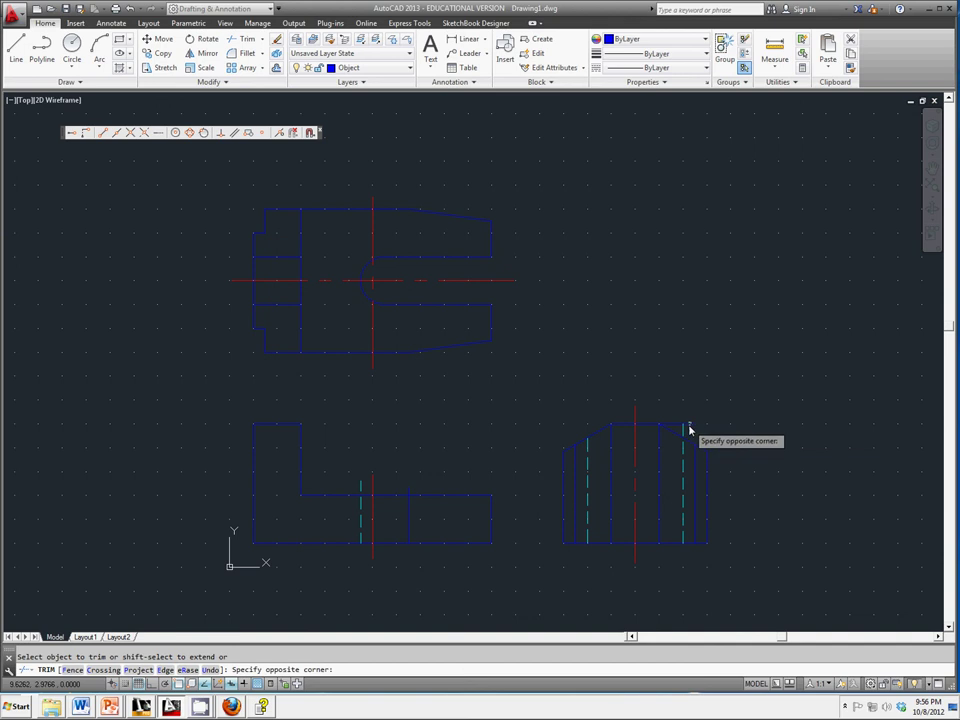
{"action": "left_click", "coordinate": [688, 433]}
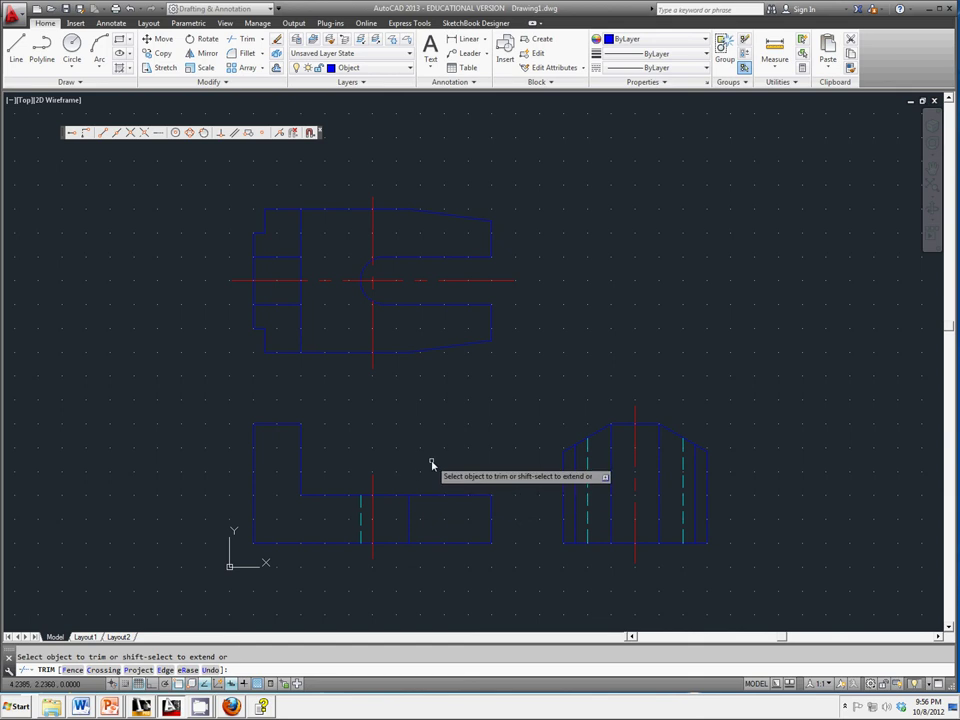
{"action": "key", "text": "Escape"}
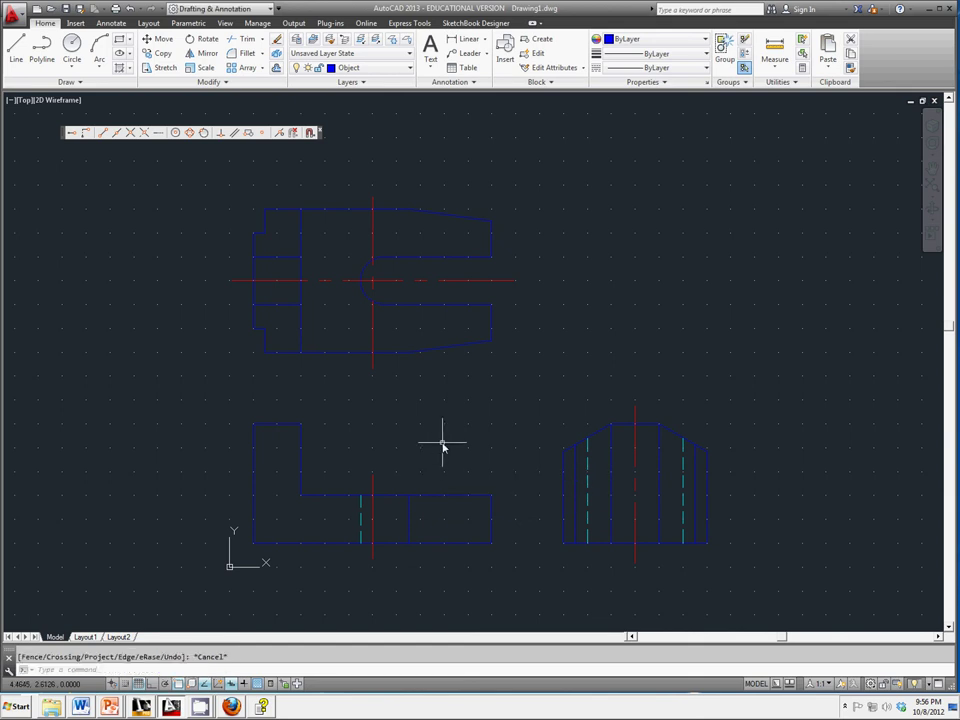
Draw a horizontal object line in the front view's upright from below the top view's notch to the right edge, level with the side view's lower slope end.
{"action": "left_click", "coordinate": [15, 50]}
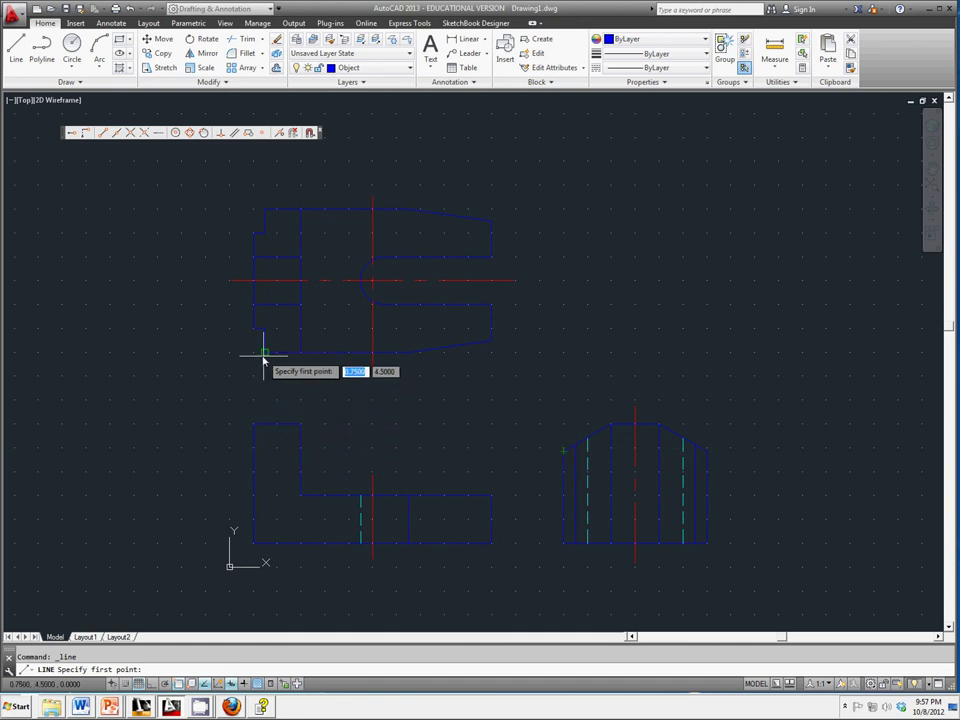
{"action": "left_click", "coordinate": [265, 452]}
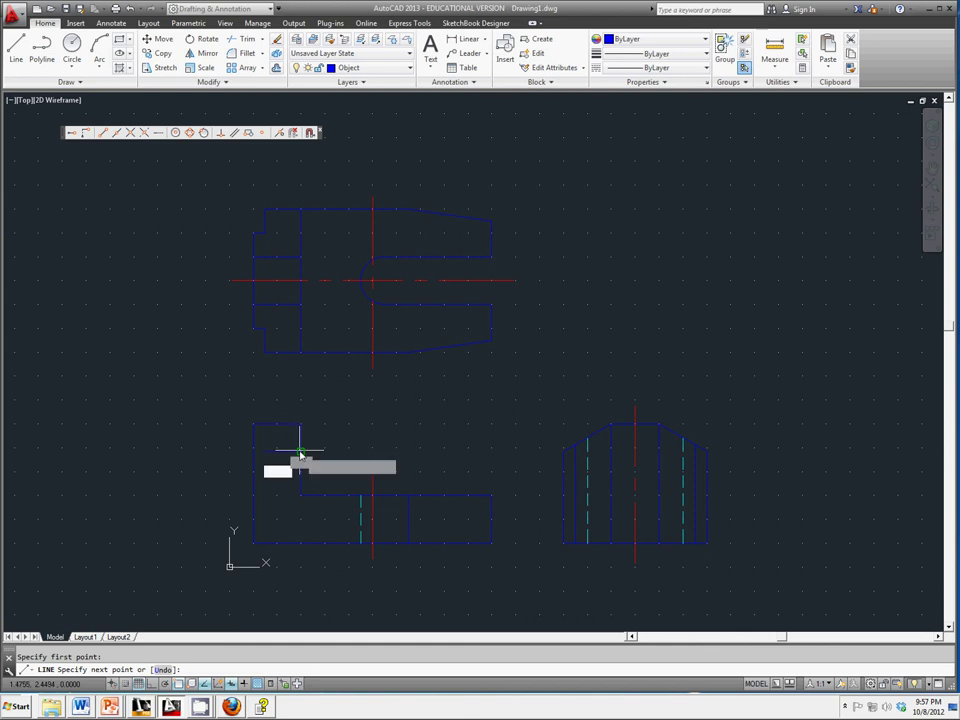
{"action": "right_click", "coordinate": [291, 462]}
{"action": "left_click", "coordinate": [312, 466]}
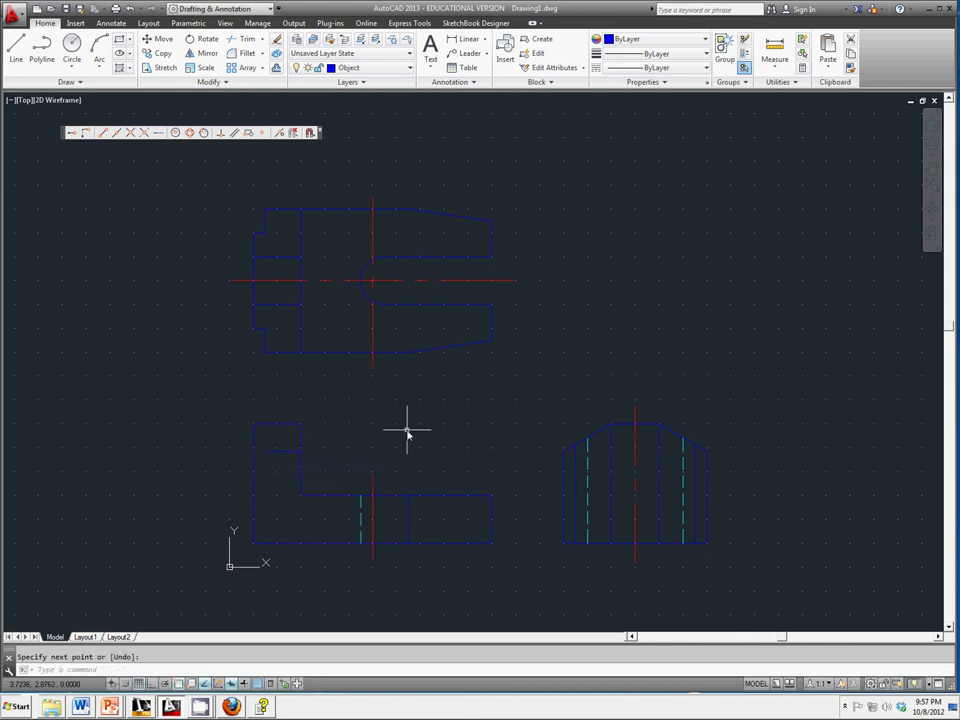
Draw a vertical object line 2.5 units long in the front view, from its top edge below the top view's notch corner to the base.
{"action": "right_click", "coordinate": [476, 411]}
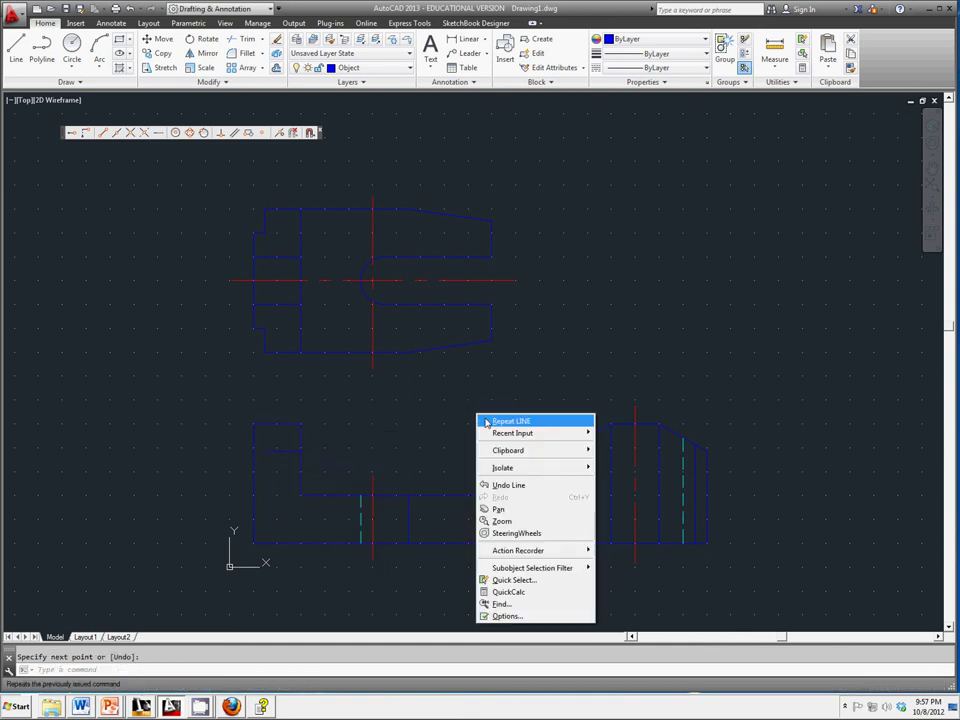
{"action": "left_click", "coordinate": [495, 421]}
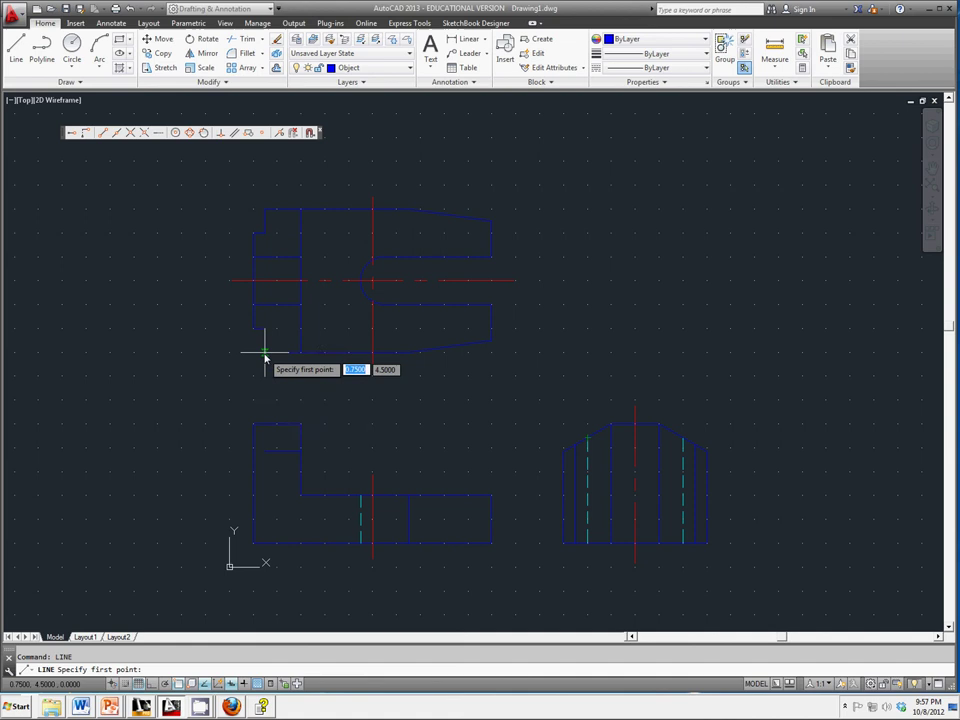
{"action": "left_click", "coordinate": [265, 424]}
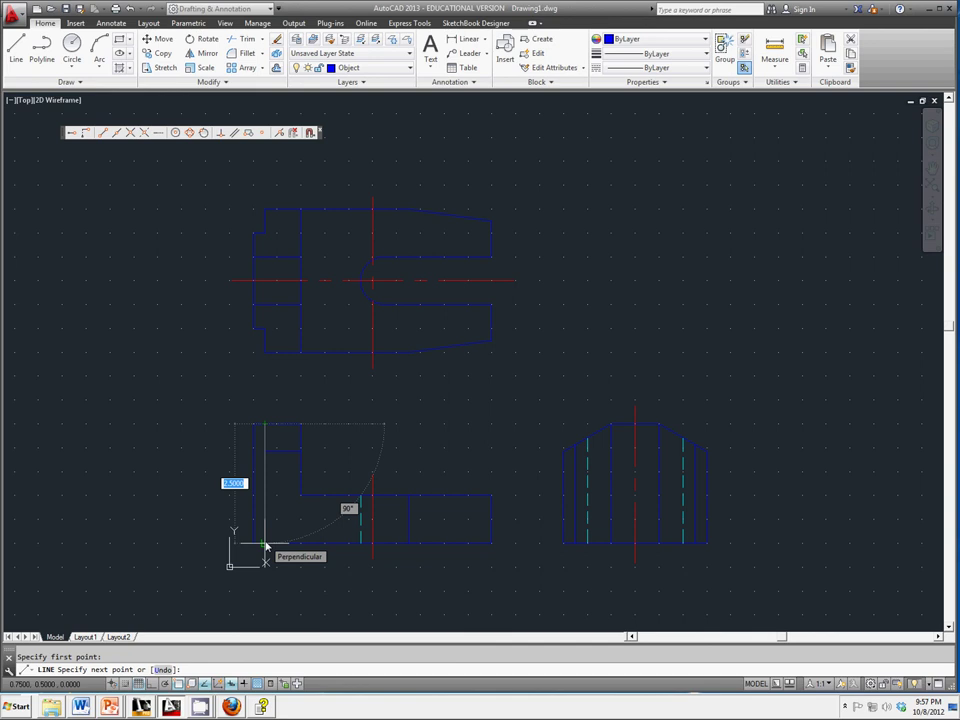
{"action": "left_click", "coordinate": [266, 546]}
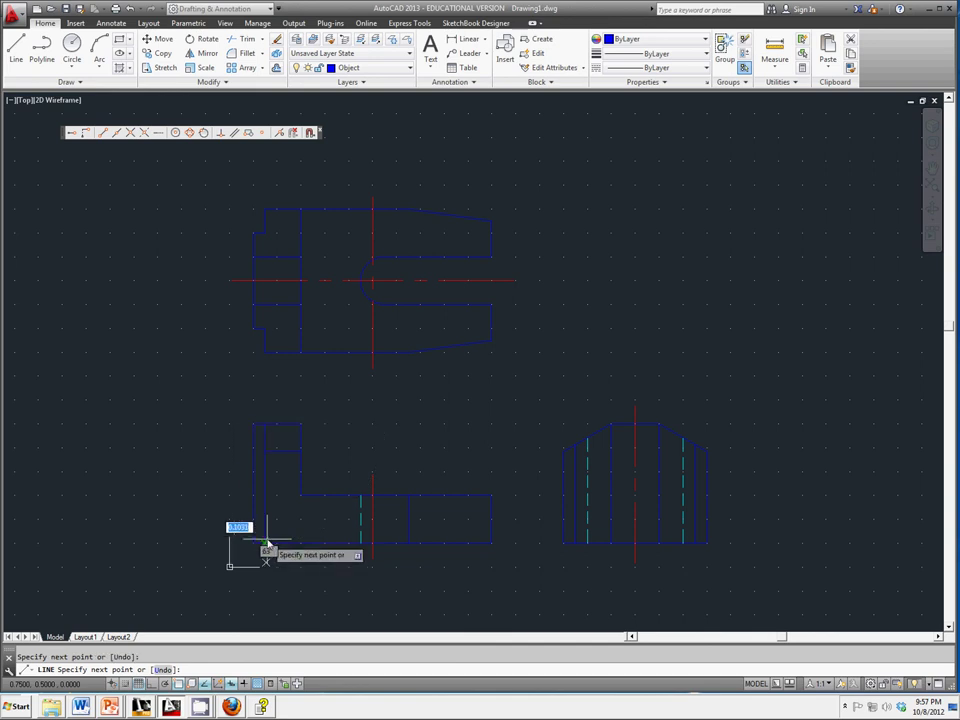
{"action": "right_click", "coordinate": [334, 412]}
{"action": "left_click", "coordinate": [356, 419]}
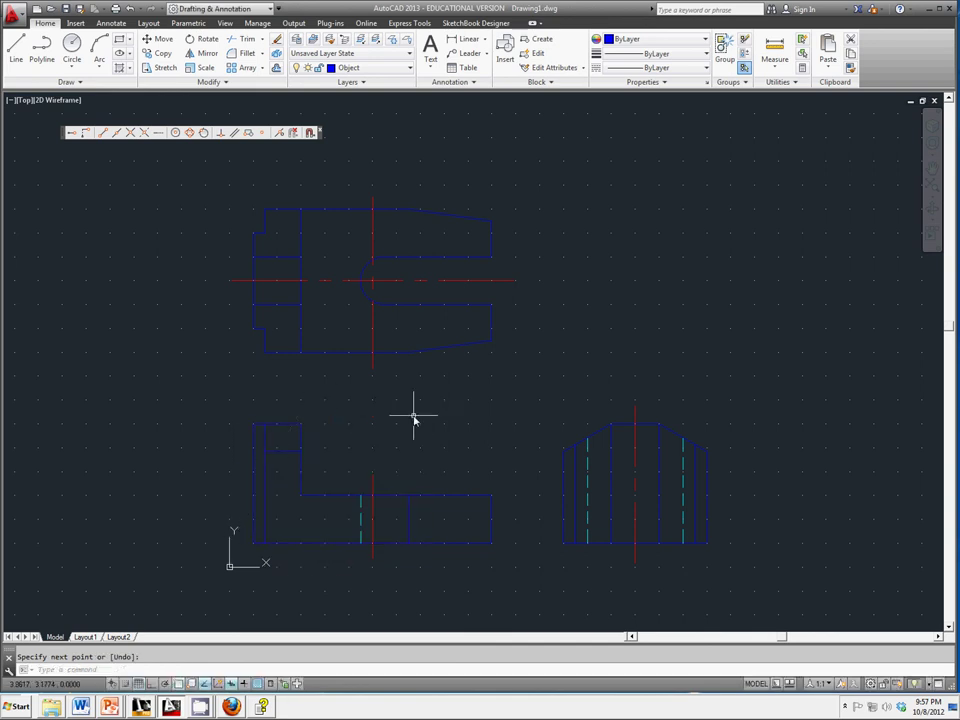
Draw a 0.25-unit horizontal line from the notch line to the front view's left edge, level with the side view's hidden line tops, and trim the notch line above it.
{"action": "right_click", "coordinate": [389, 422]}
{"action": "left_click", "coordinate": [410, 427]}
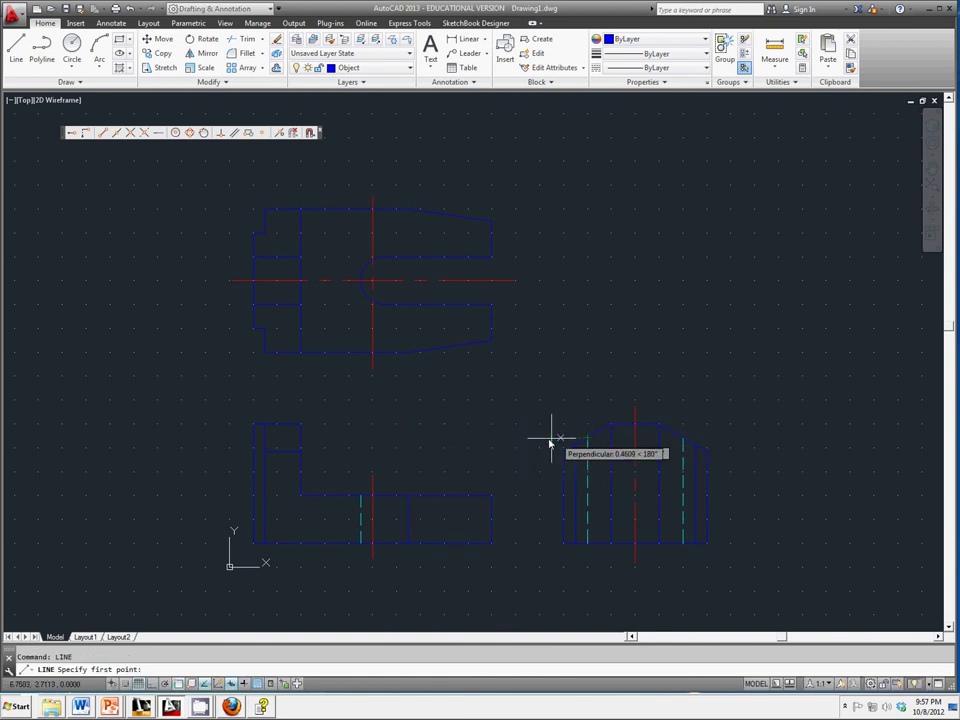
{"action": "left_click", "coordinate": [264, 442]}
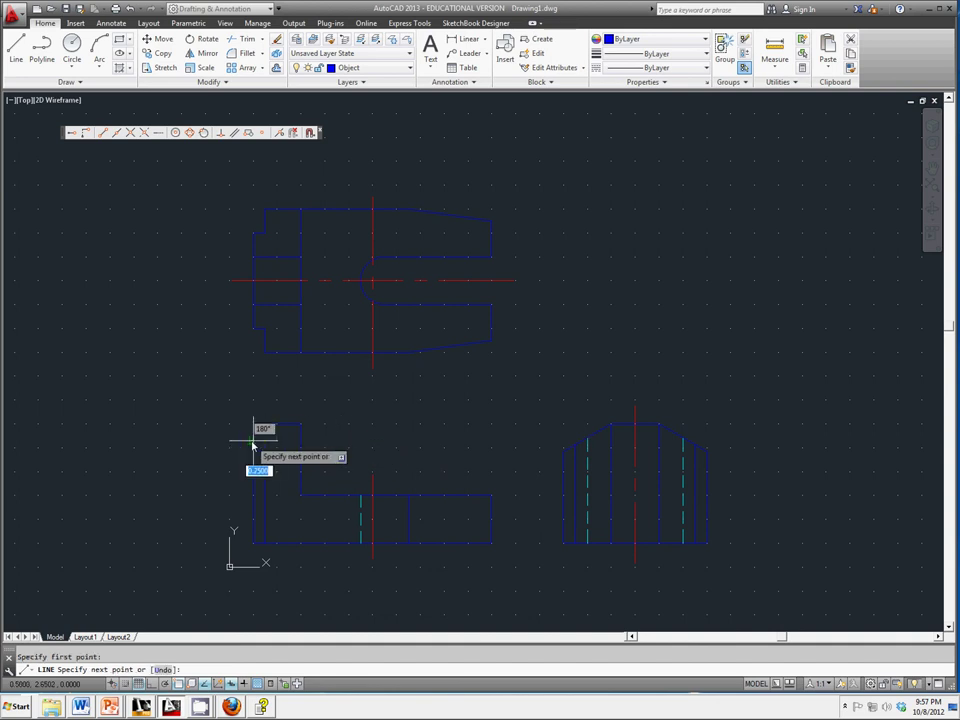
{"action": "right_click", "coordinate": [316, 390]}
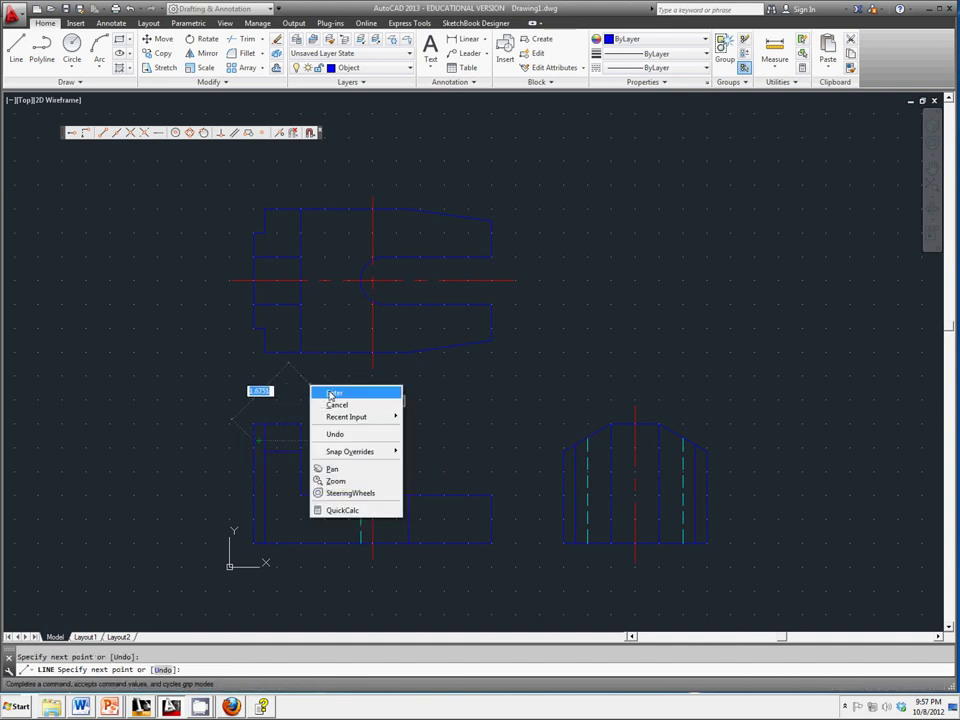
{"action": "left_click", "coordinate": [332, 395]}
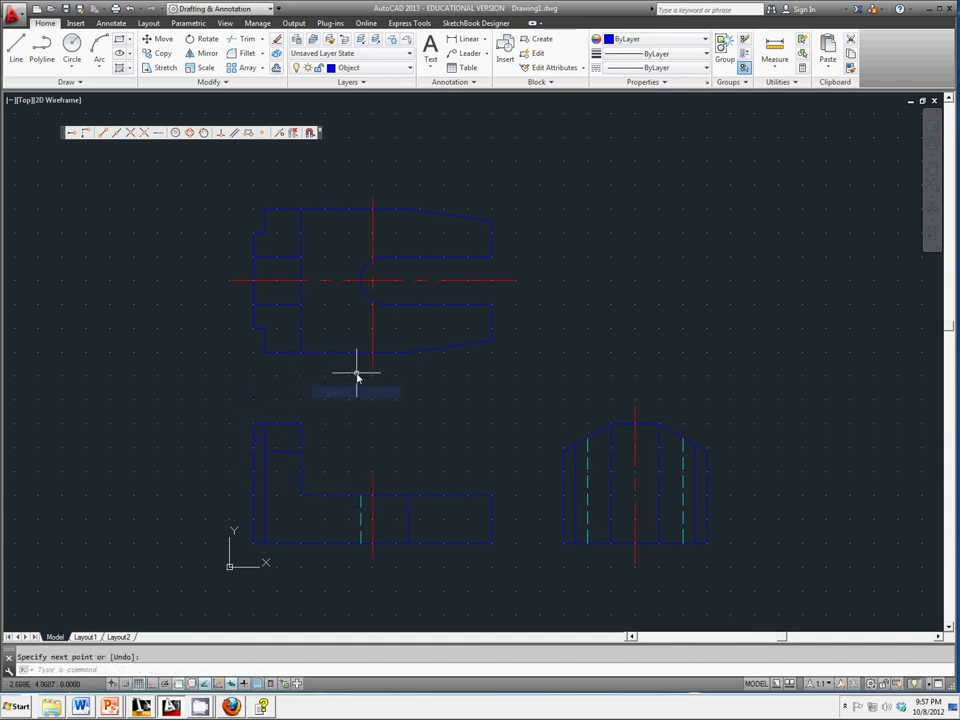
{"action": "left_click", "coordinate": [241, 39]}
{"action": "key", "text": "Return"}
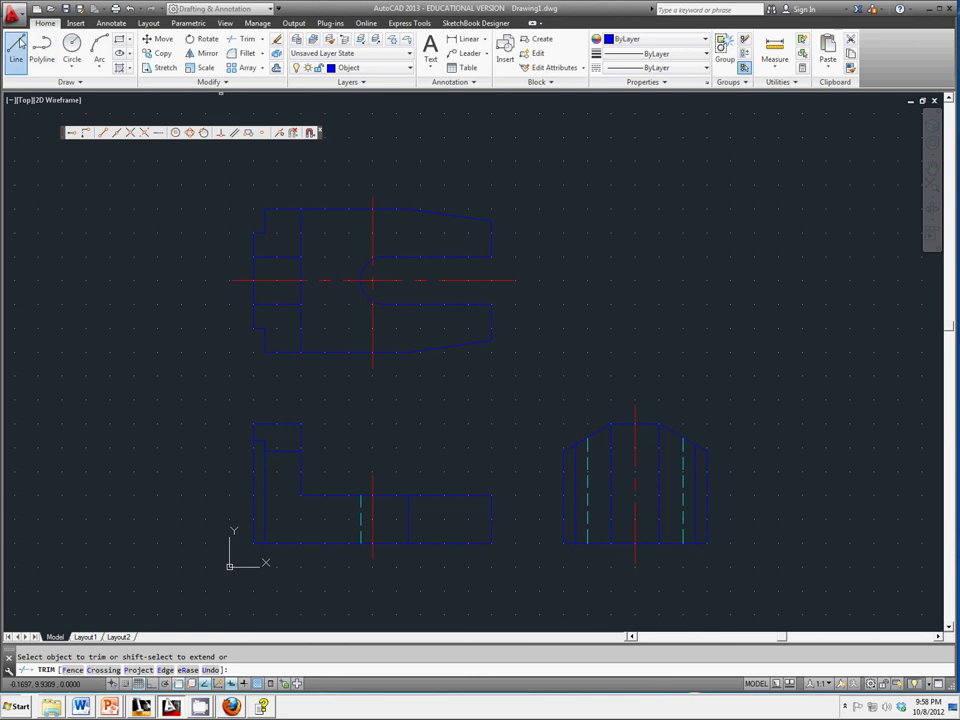
Draw a horizontal object line across the full width of the side view, level with the top of the front view's base.
{"action": "left_click", "coordinate": [16, 48]}
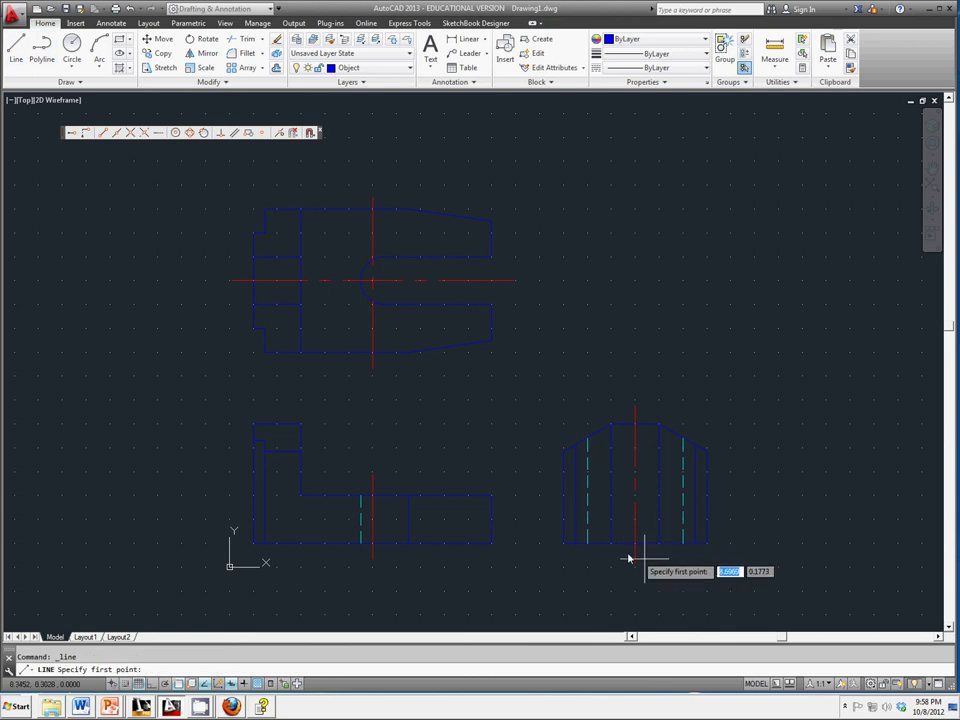
{"action": "left_click", "coordinate": [565, 499]}
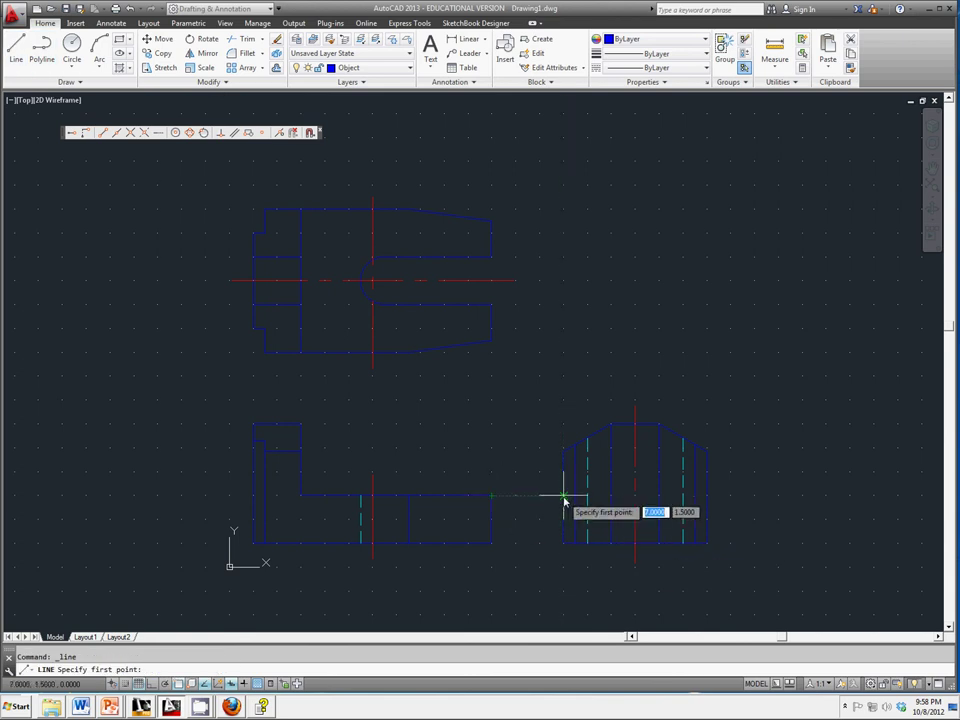
{"action": "left_click", "coordinate": [706, 498]}
{"action": "right_click", "coordinate": [744, 489]}
{"action": "left_click", "coordinate": [767, 492]}
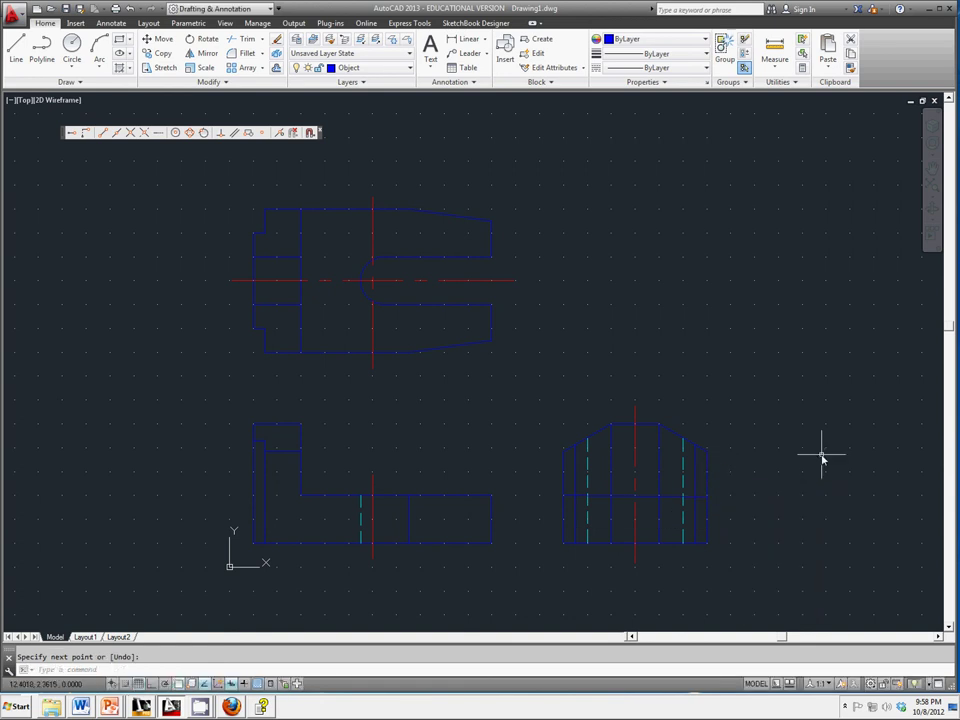